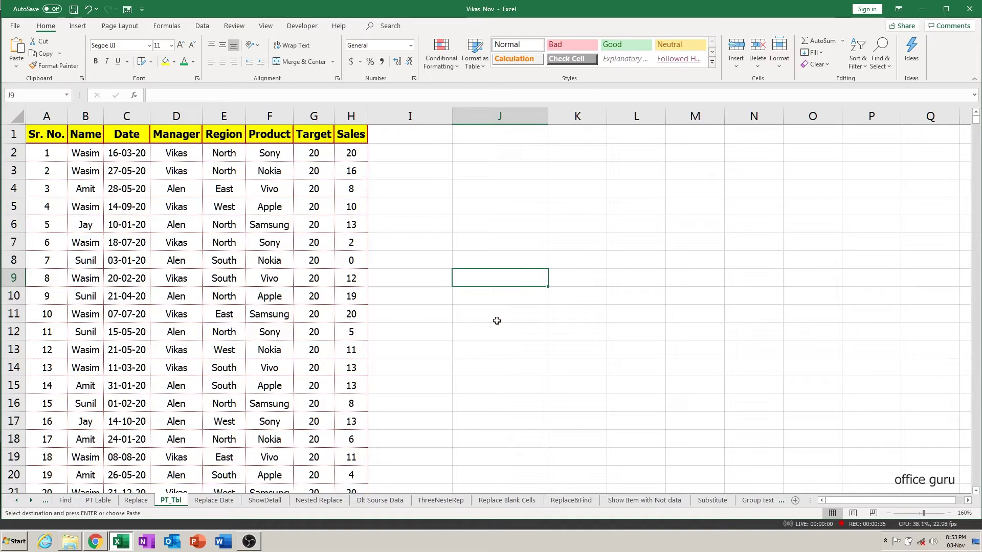
# Select the sales table A1:H1571, from the header row down to the last record
pyautogui.press('Left')
pyautogui.press('Left')
pyautogui.press('Left')
pyautogui.press('Left')
pyautogui.press('Left')
pyautogui.press('Left')
pyautogui.press('Left')
pyautogui.press('Left')
pyautogui.press('Left')
pyautogui.hotkey('ctrl', 'Home')
pyautogui.hotkey('ctrl', 'shift', 'Right')
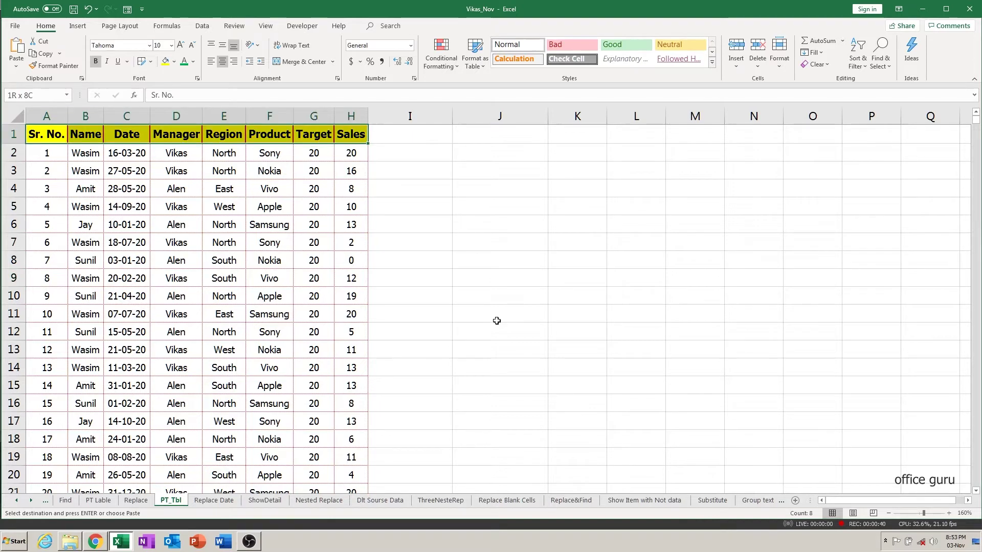
pyautogui.hotkey('ctrl', 'shift', 'Down')
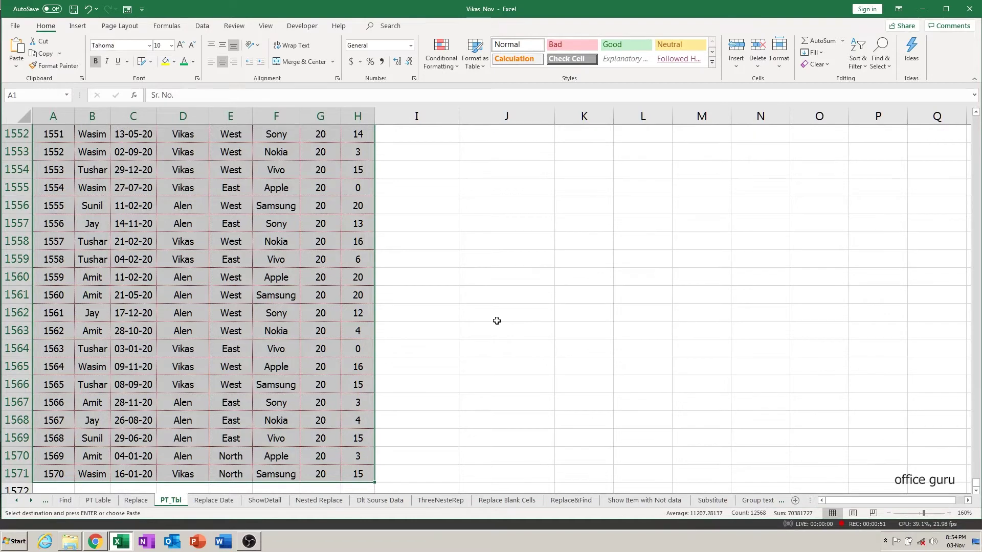
pyautogui.hotkey('ctrl', 'Home')
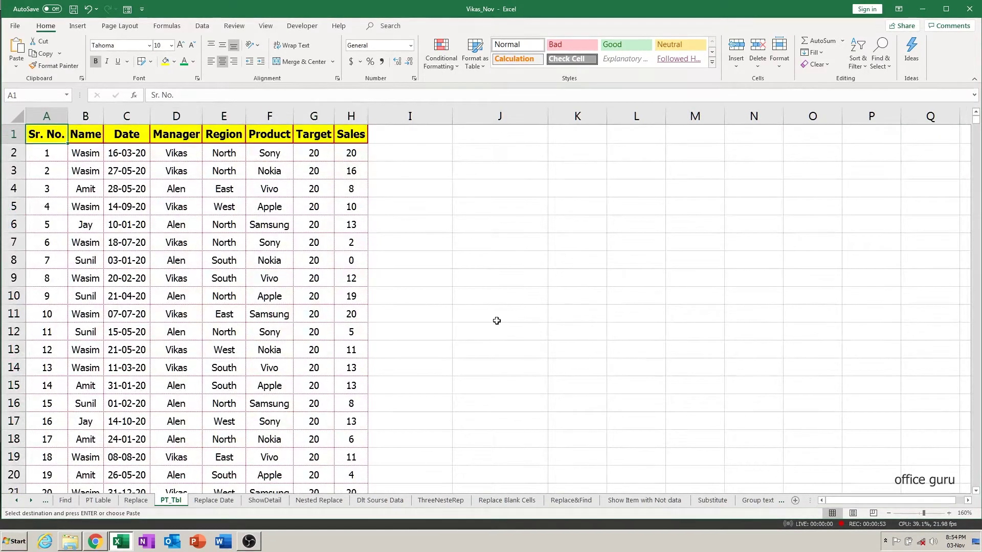
pyautogui.hotkey('ctrl', 'shift', 'End')
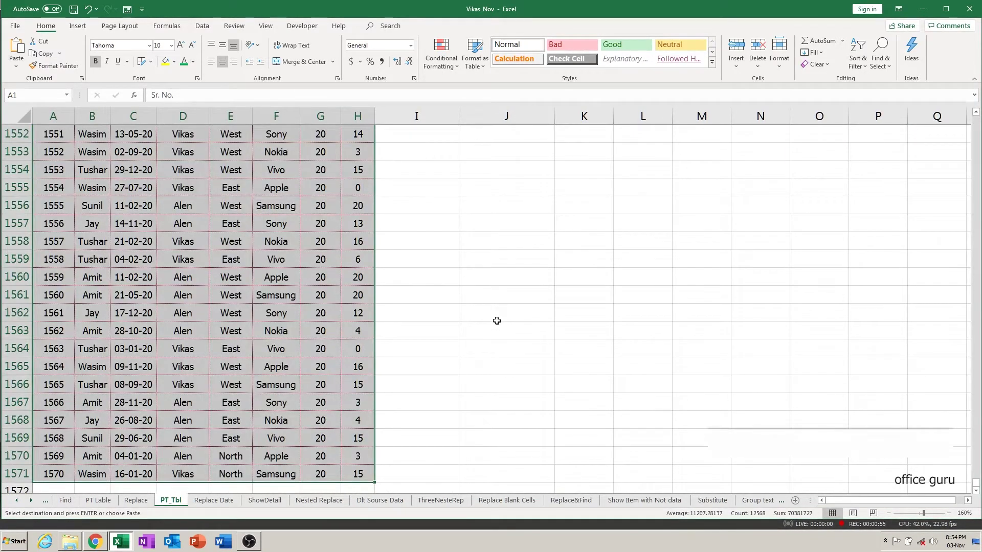
pyautogui.click(77, 26)
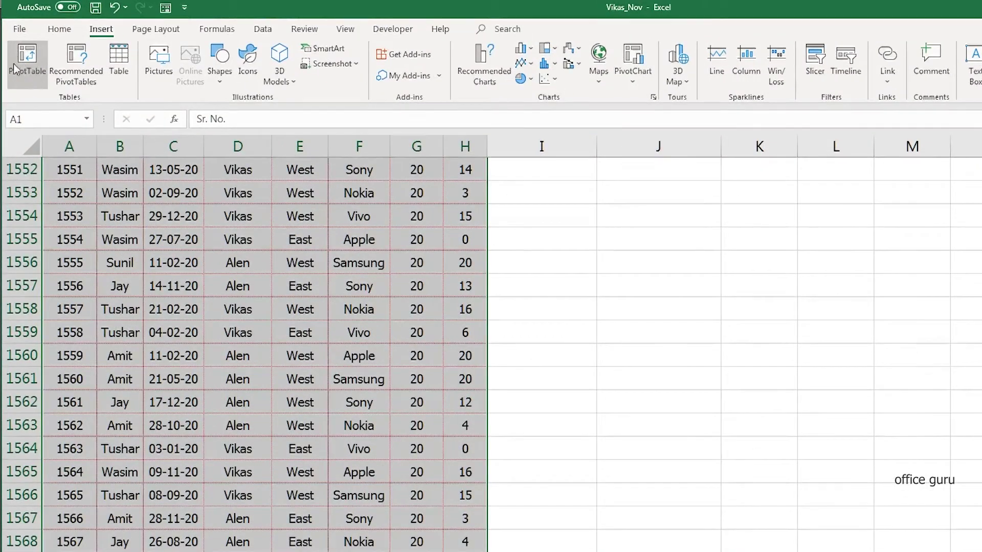
# Insert a PivotTable from A1:H1571 on the existing worksheet at cell J2
pyautogui.click(29, 64)
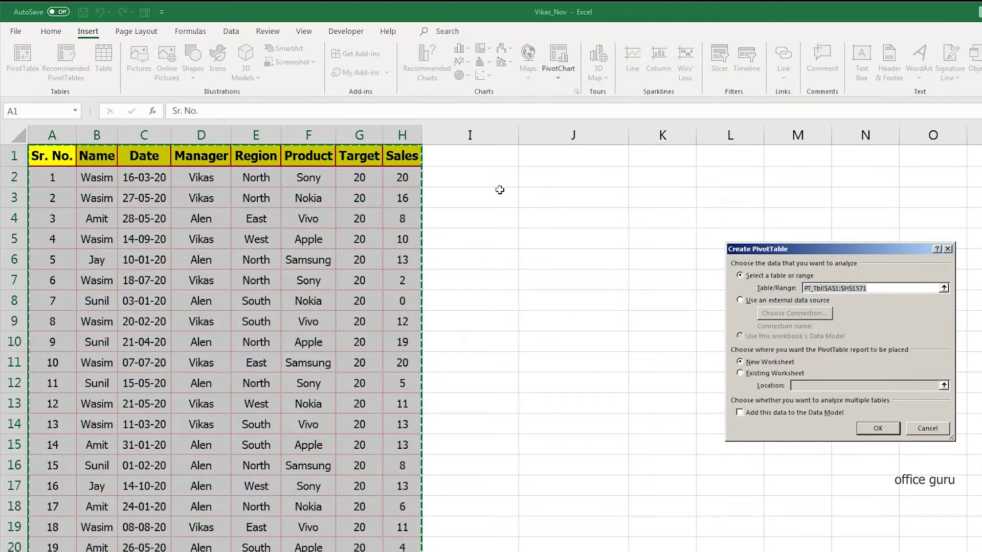
pyautogui.click(750, 376)
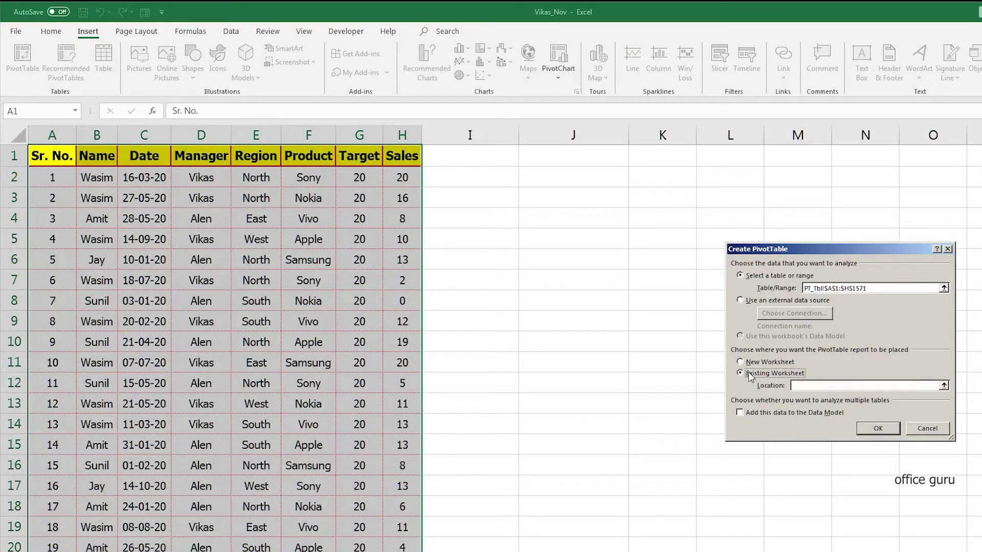
pyautogui.click(809, 387)
pyautogui.click(546, 176)
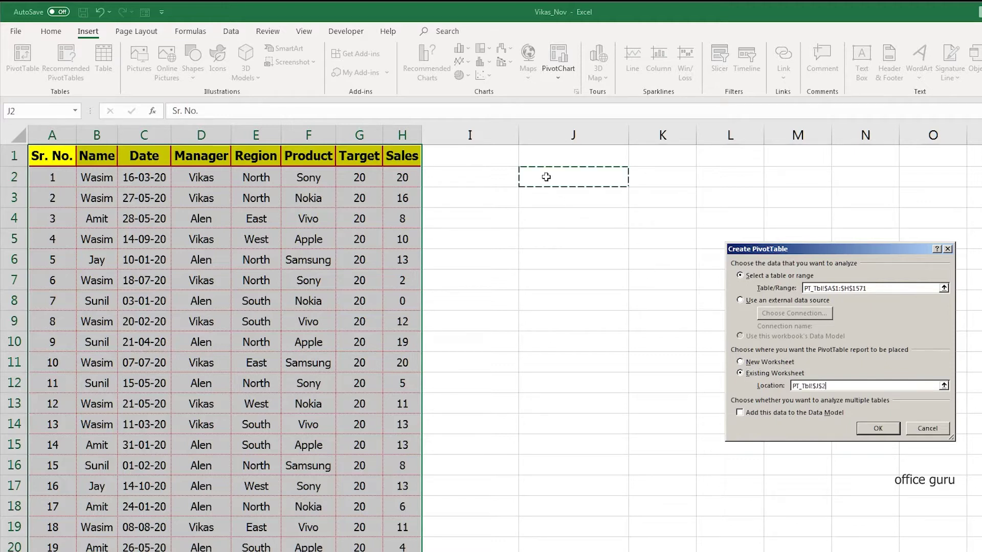
pyautogui.click(878, 428)
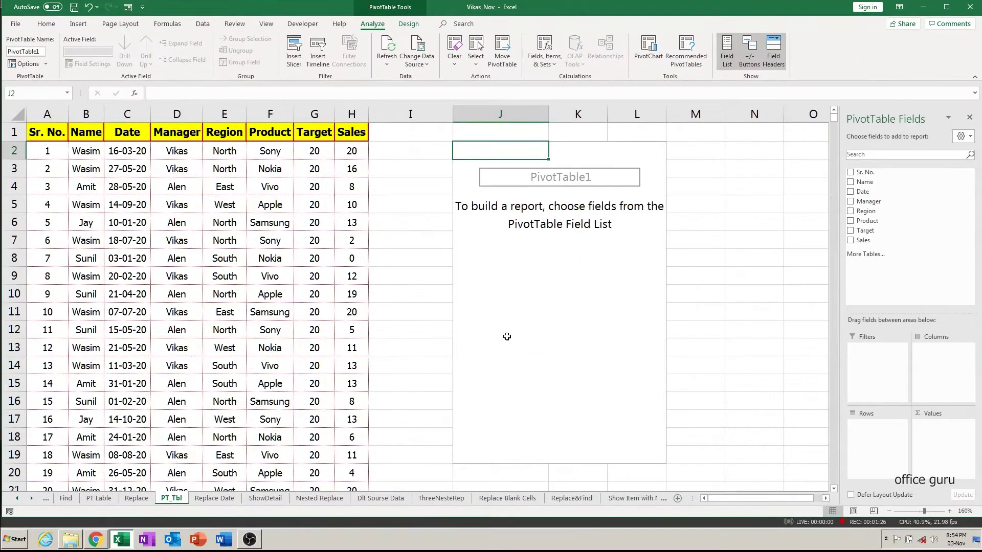
# Put Name in Rows and Target and Sales in Values, then click outside the PivotTable
pyautogui.moveTo(865, 182); pyautogui.dragTo(868, 192)
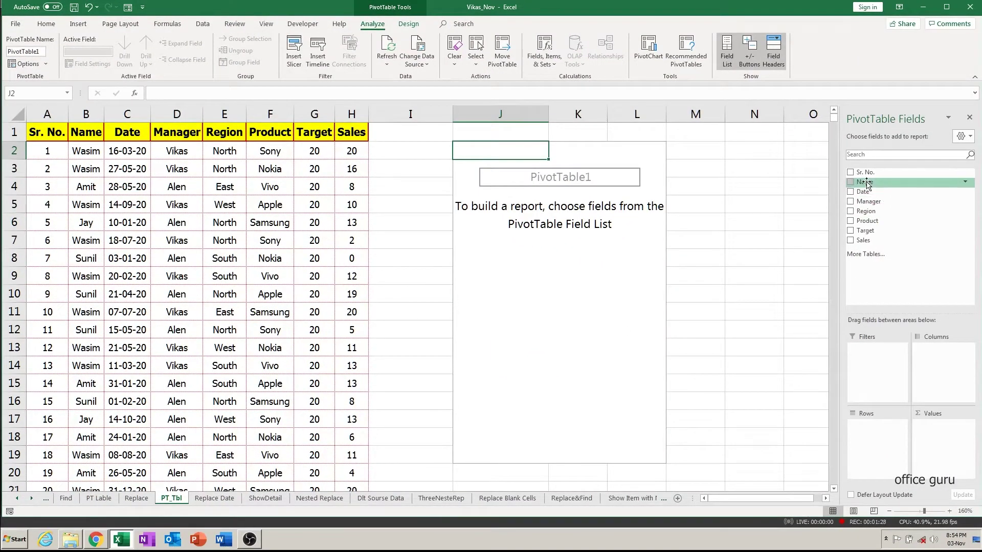
pyautogui.moveTo(868, 192); pyautogui.dragTo(875, 434)
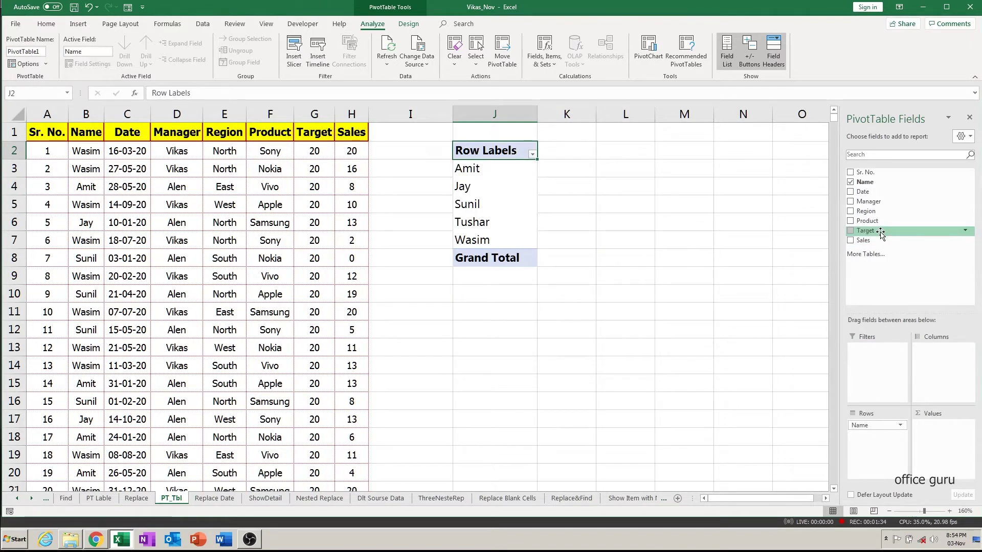
pyautogui.moveTo(881, 233); pyautogui.dragTo(943, 438)
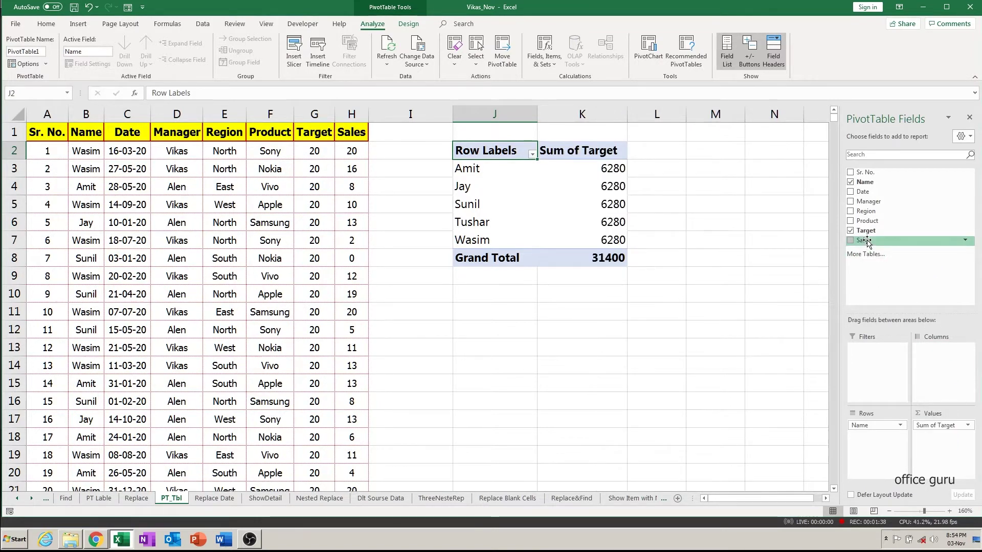
pyautogui.moveTo(867, 243); pyautogui.dragTo(941, 441)
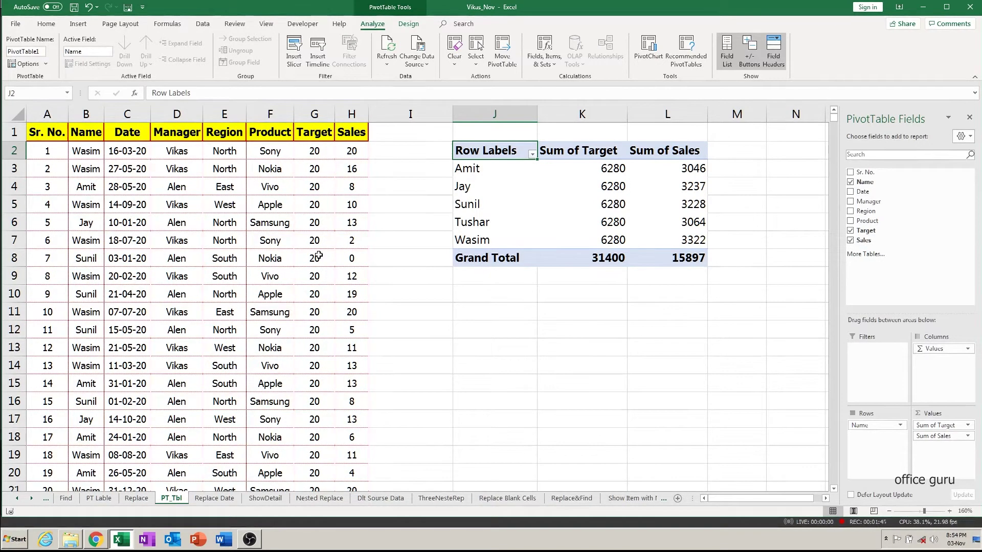
pyautogui.click(504, 332)
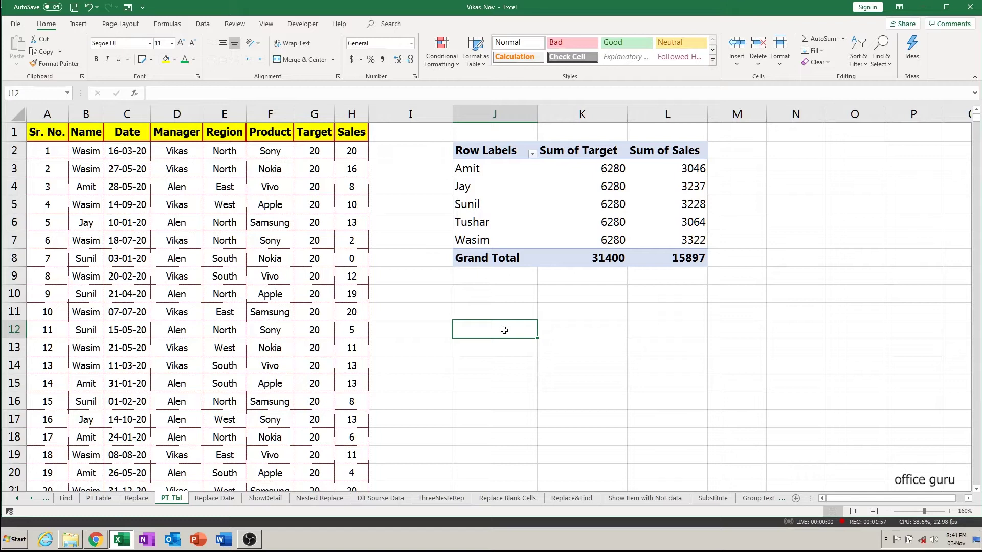
# In row 1572 enter Sr. No. 1571, a salesperson name and the date 16/02/2020
pyautogui.press('Left')
pyautogui.press('Left')
pyautogui.press('Left')
pyautogui.press('Left')
pyautogui.press('Left')
pyautogui.press('Left')
pyautogui.press('Left')
pyautogui.press('Left')
pyautogui.press('Left')
pyautogui.hotkey('ctrl', 'Down')
pyautogui.press('Down')
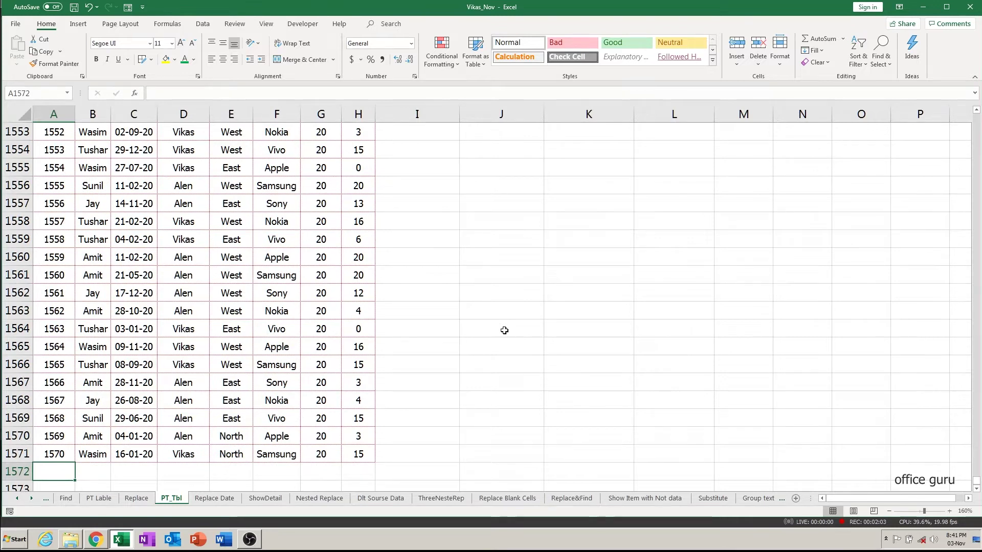
pyautogui.write('1571')
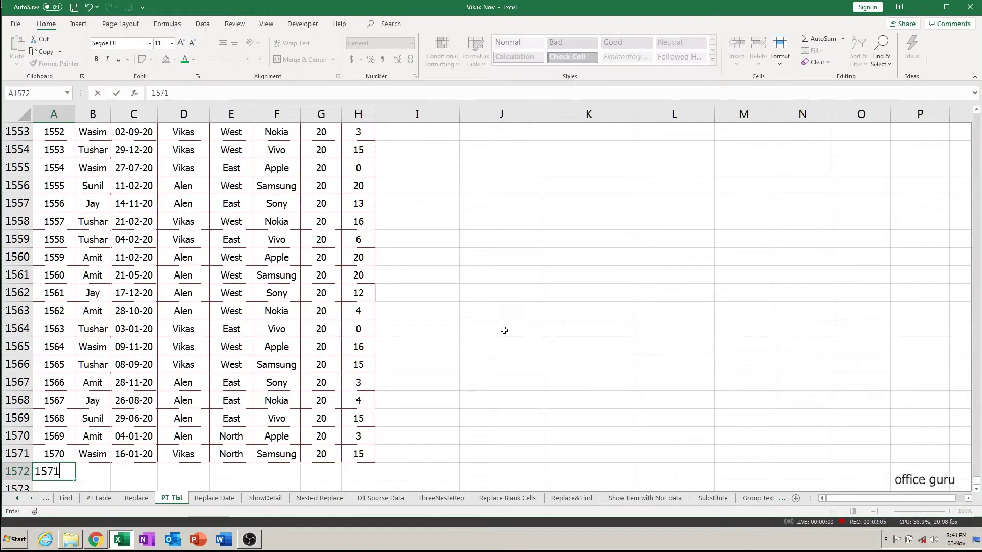
pyautogui.press('Tab')
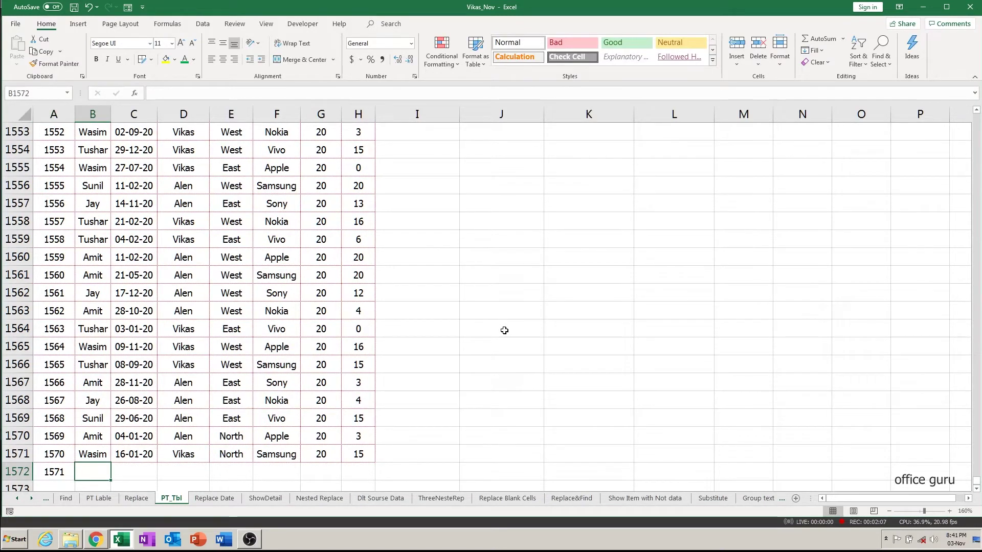
pyautogui.write('W')
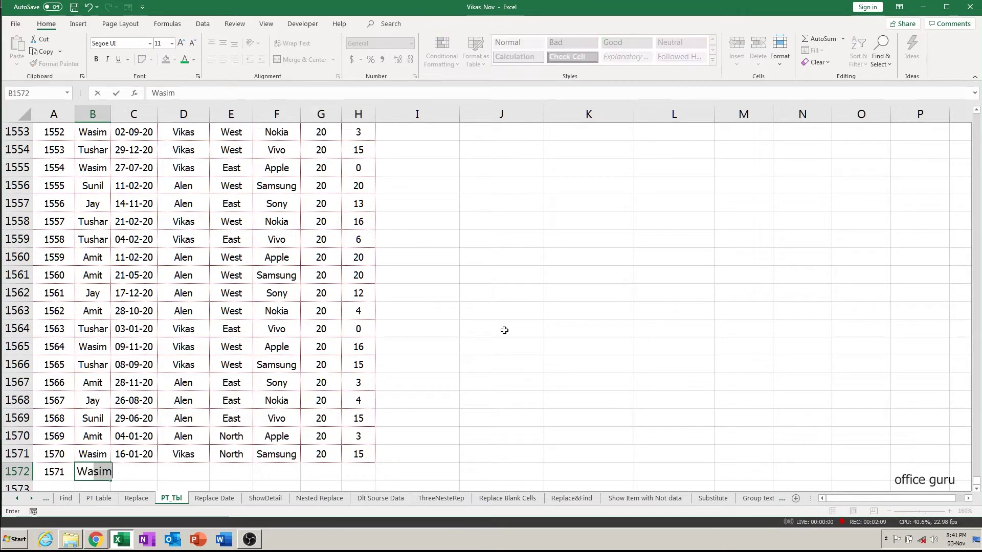
pyautogui.press('BackSpace')
pyautogui.press('BackSpace')
pyautogui.write('Tushar')
pyautogui.press('Tab')
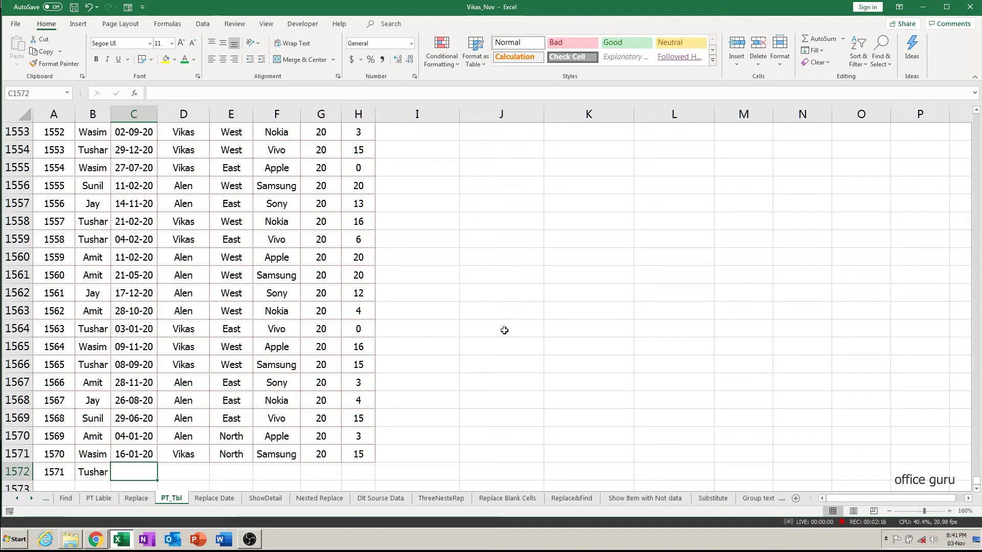
pyautogui.write('16/')
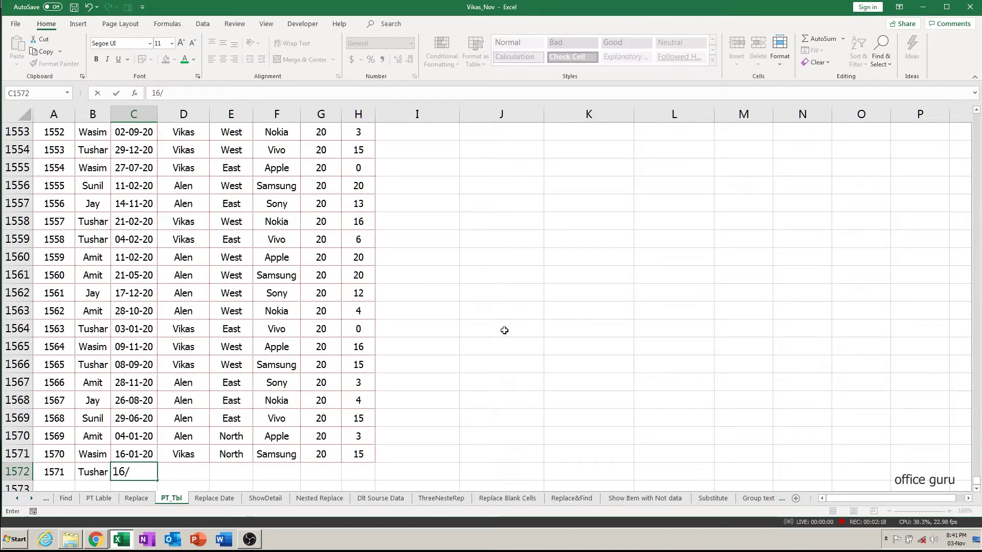
pyautogui.write('02/2020')
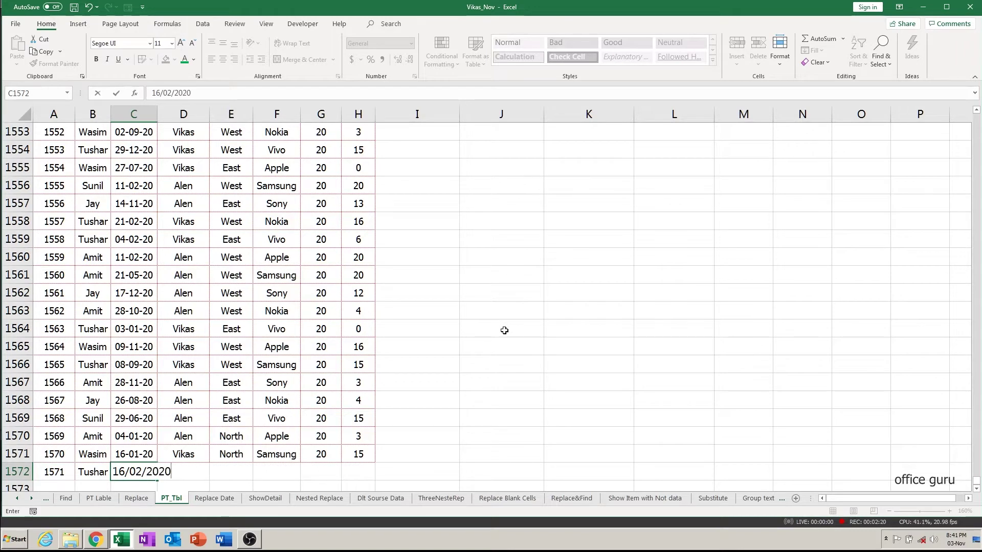
pyautogui.press('Return')
# Copy the date format from the cell above onto the new date with Paste Special Formats
pyautogui.press('Up')
pyautogui.press('Right')
pyautogui.press('Up')
pyautogui.hotkey('ctrl', 'c')
pyautogui.press('Down')
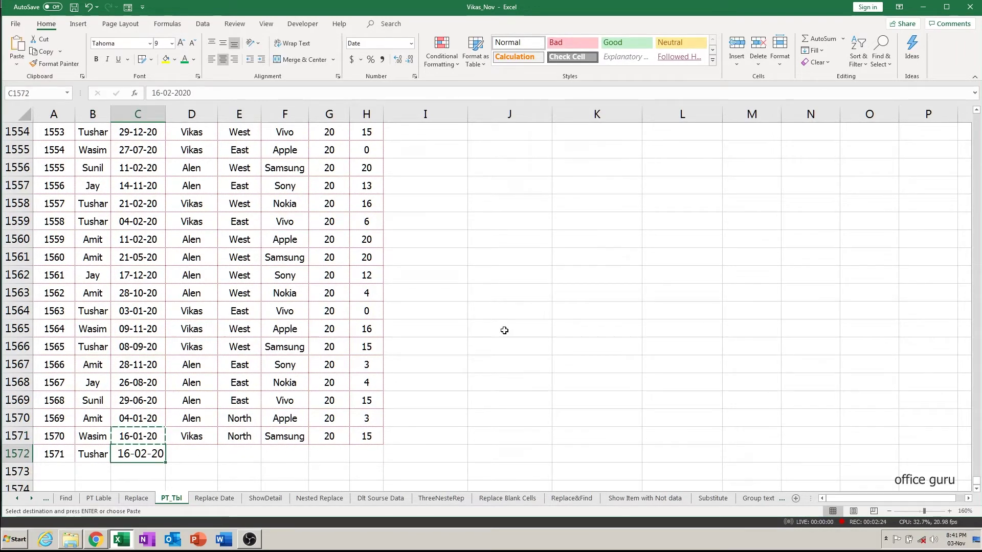
pyautogui.hotkey('shift', 'F10')
pyautogui.press('s')
pyautogui.press('s')
pyautogui.press('Return')
pyautogui.press('Escape')
# Fill in the manager name, Region West, Product Sony, target 20 and sales 20
pyautogui.press('Right')
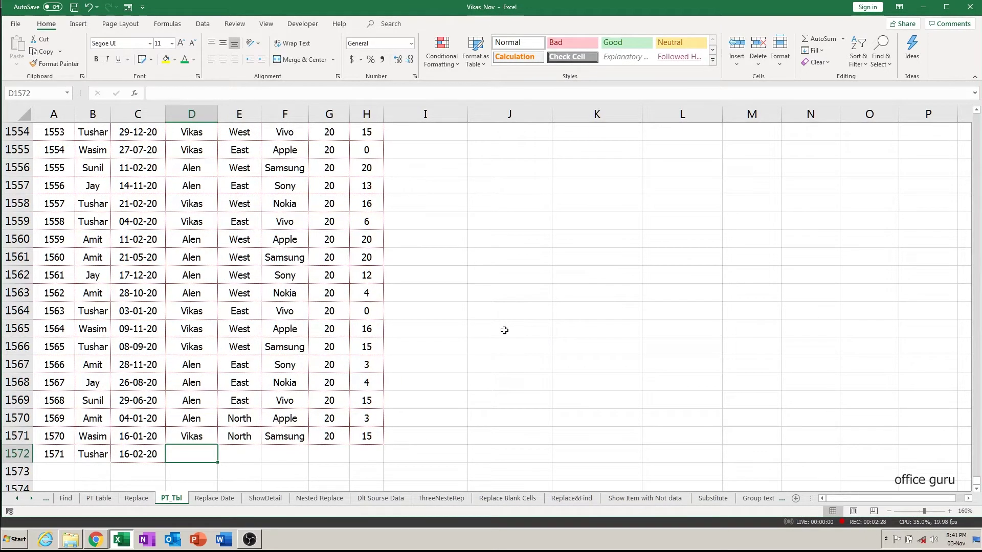
pyautogui.write('Vikas')
pyautogui.press('Tab')
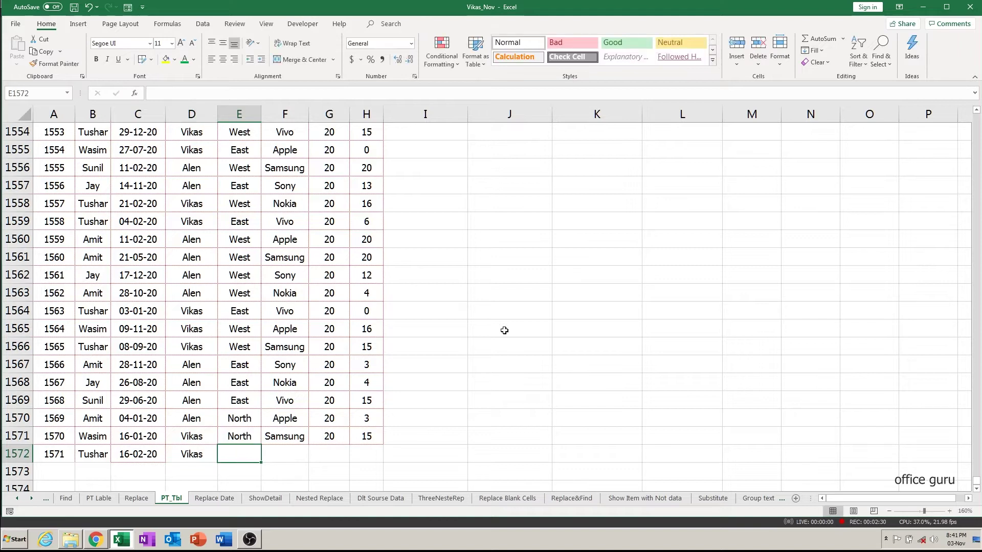
pyautogui.write('West')
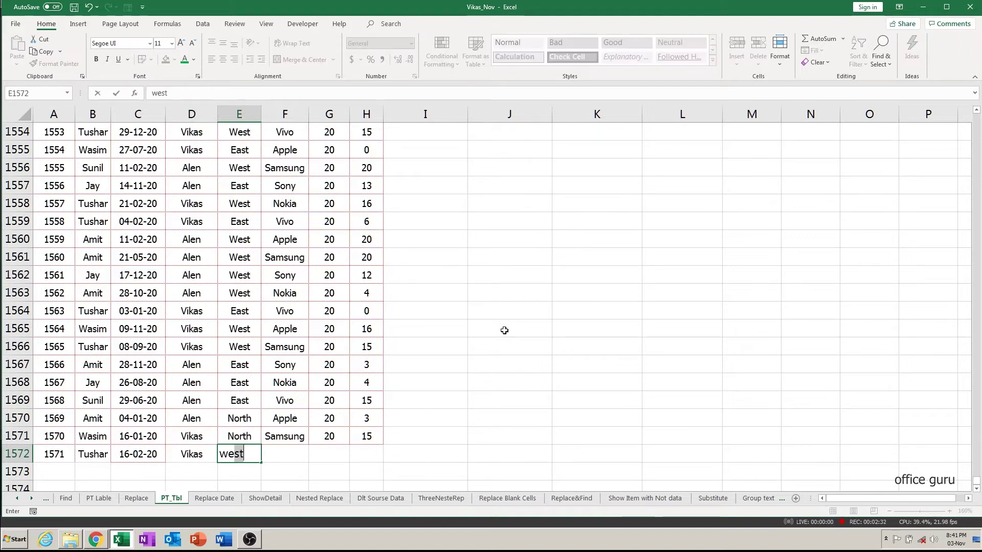
pyautogui.press('Tab')
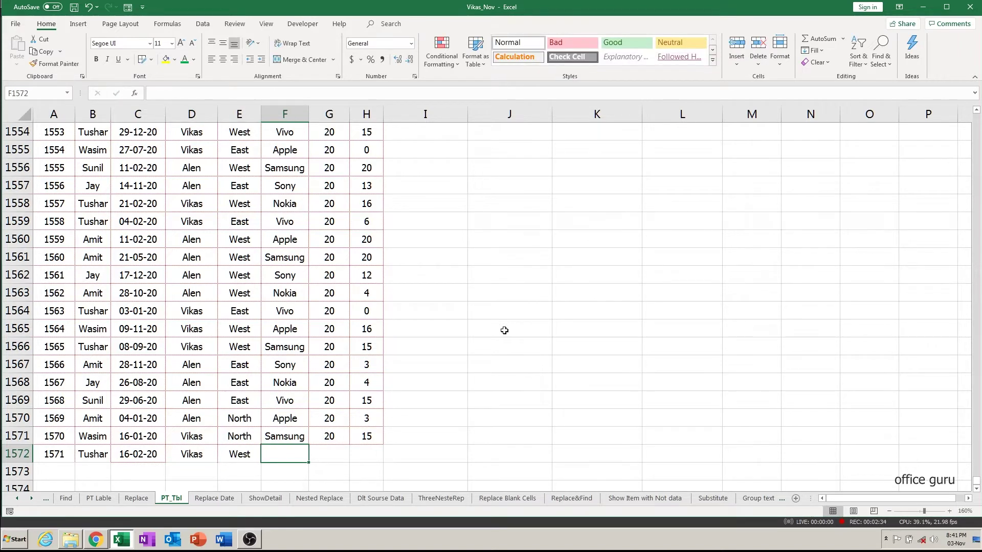
pyautogui.write('s')
pyautogui.press('Tab')
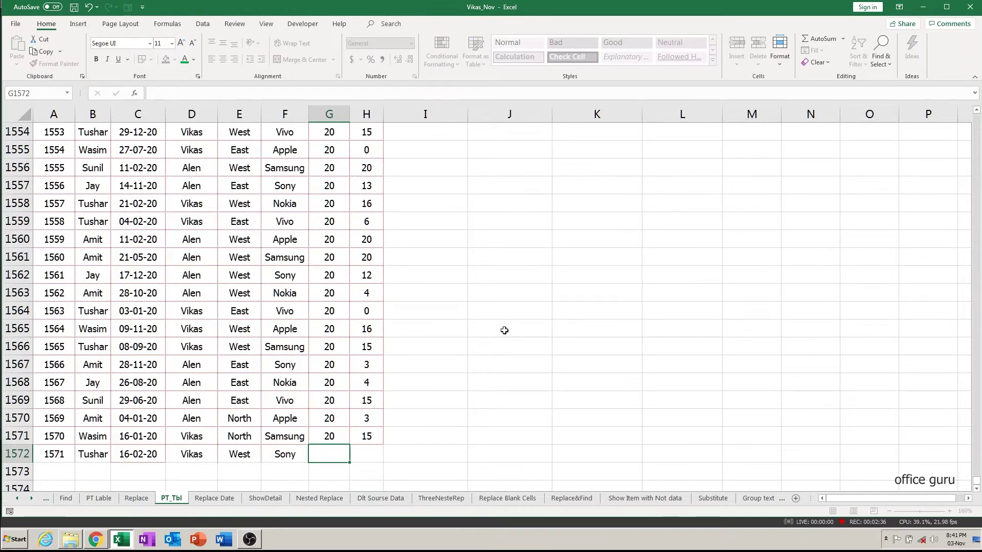
pyautogui.write('20')
pyautogui.press('Tab')
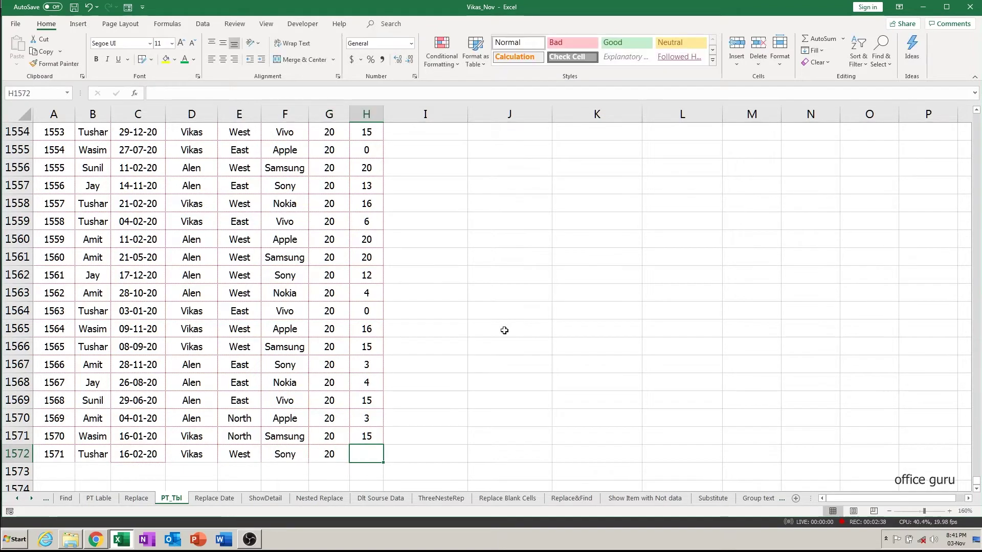
pyautogui.write('20')
pyautogui.press('Return')
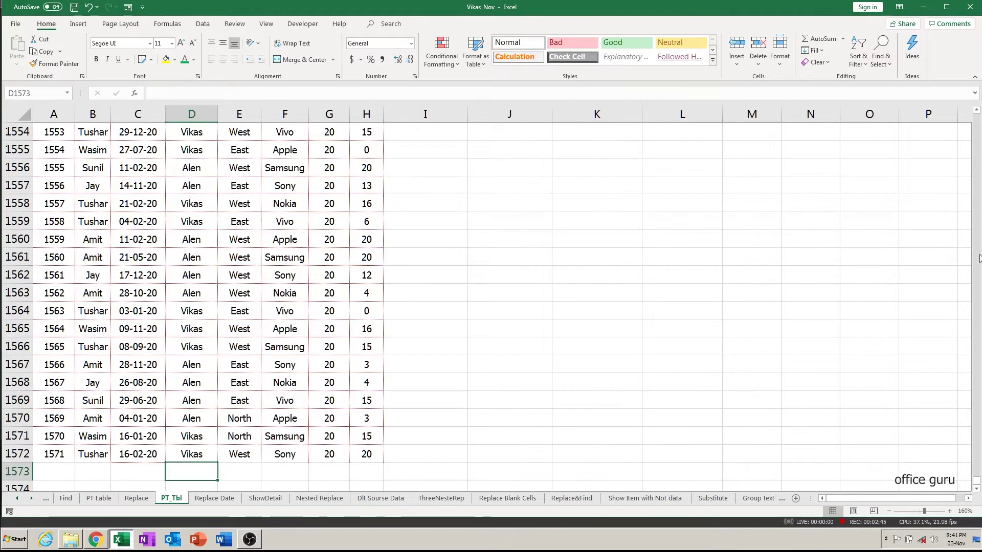
# Enter 31400 in K11 and 15897 in L11, then refresh the PivotTable
pyautogui.moveTo(977, 484)
pyautogui.mouseDown()
pyautogui.moveTo(976, 109)
pyautogui.moveTo(976, 117)
pyautogui.mouseUp()
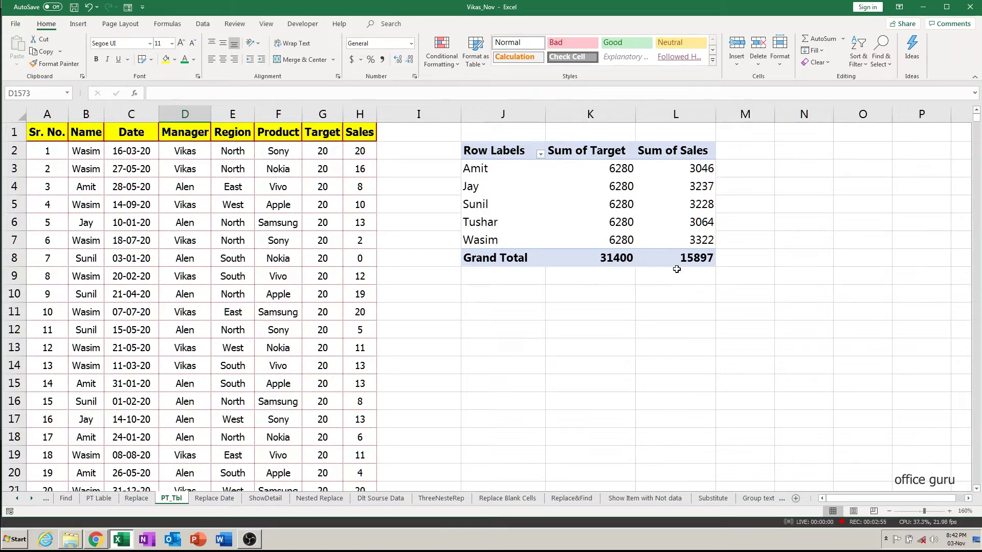
pyautogui.click(608, 314)
pyautogui.write('31400')
pyautogui.press('Return')
pyautogui.press('Up')
pyautogui.press('Right')
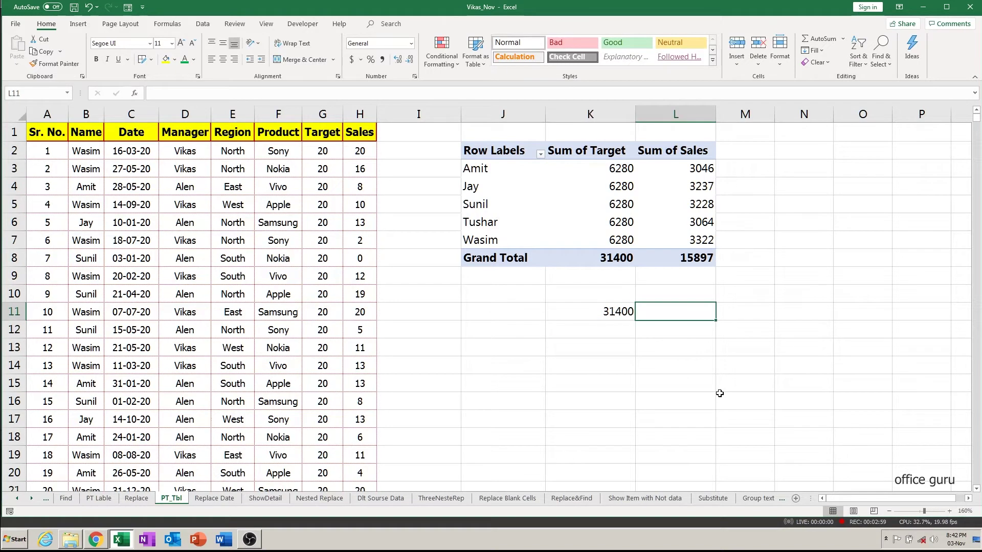
pyautogui.write('1589')
pyautogui.press('Return')
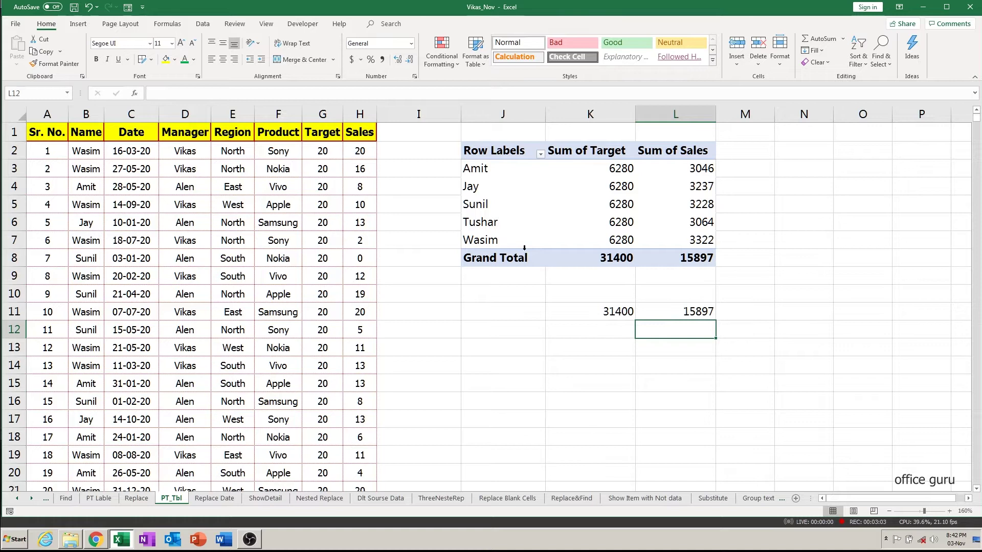
pyautogui.rightClick(516, 202)
pyautogui.click(542, 234)
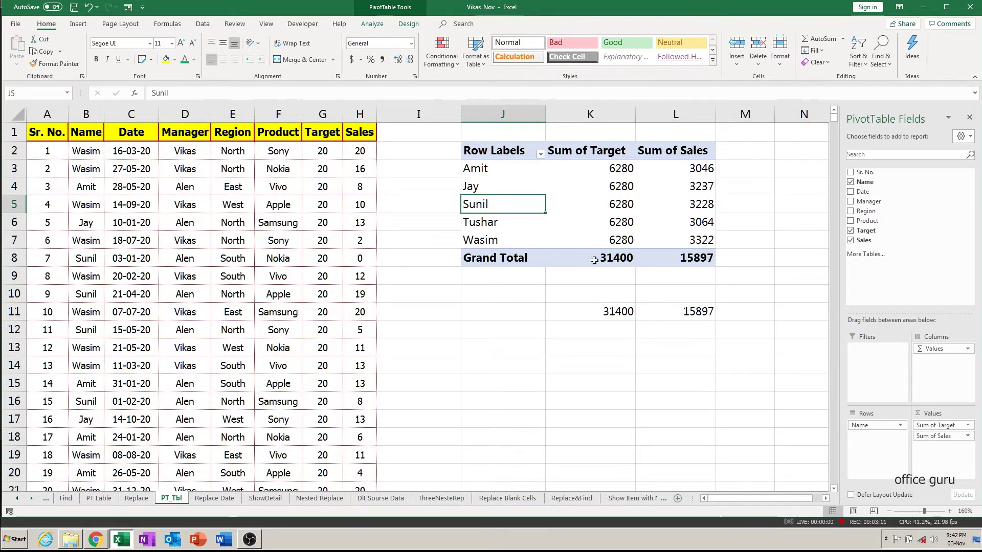
pyautogui.moveTo(694, 258)
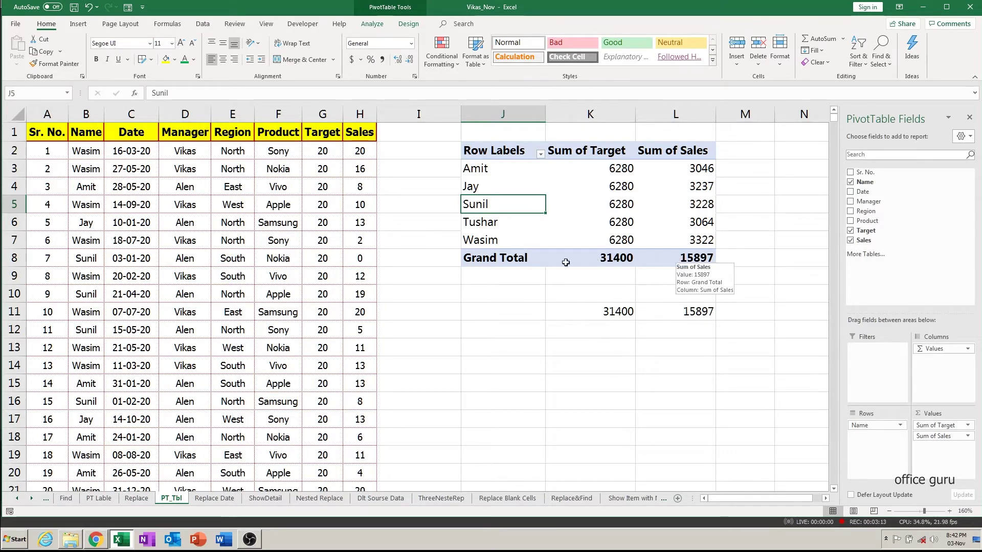
# Replace the name in B1572 with a different salesperson name
pyautogui.click(195, 282)
pyautogui.press('Home')
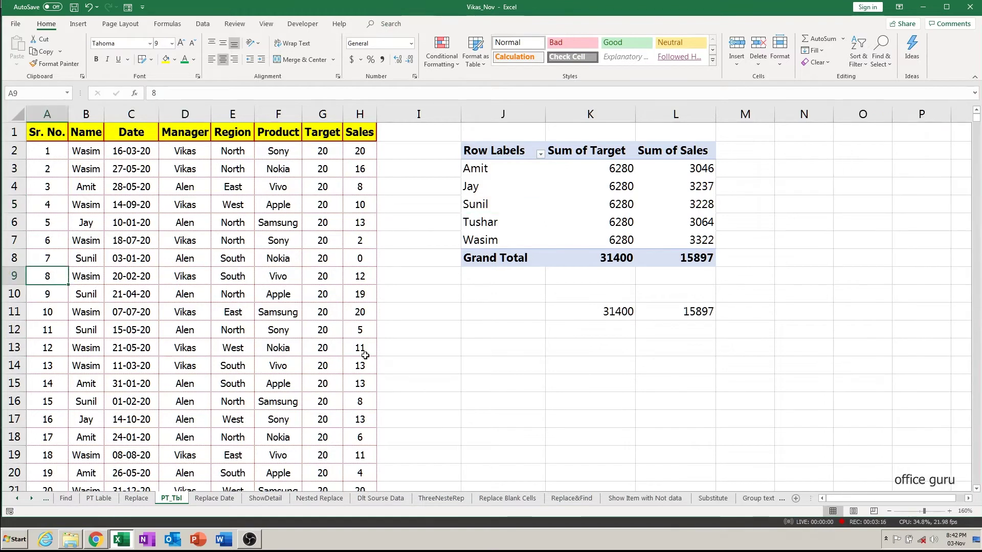
pyautogui.press('Right')
pyautogui.hotkey('ctrl', 'Down')
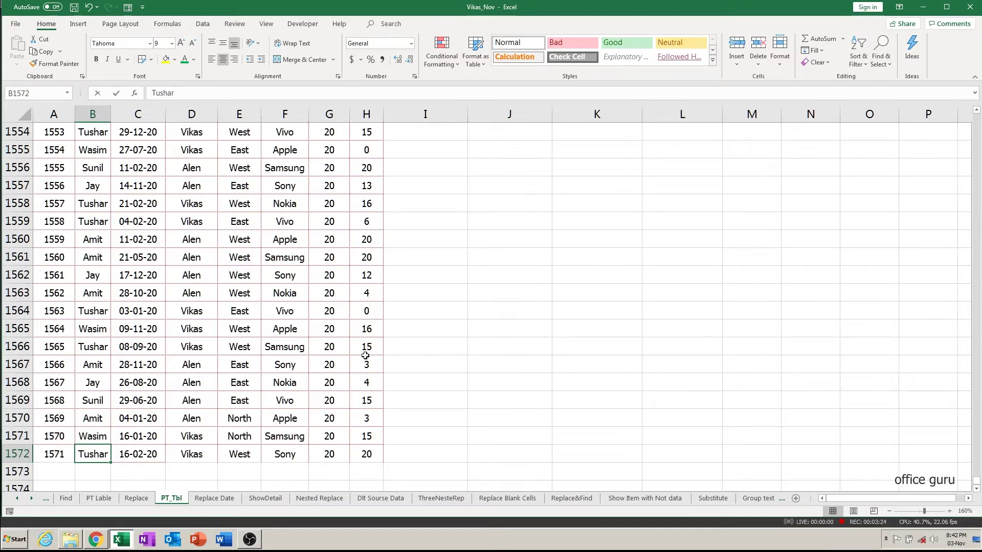
pyautogui.write('Farukh')
pyautogui.press('Tab')
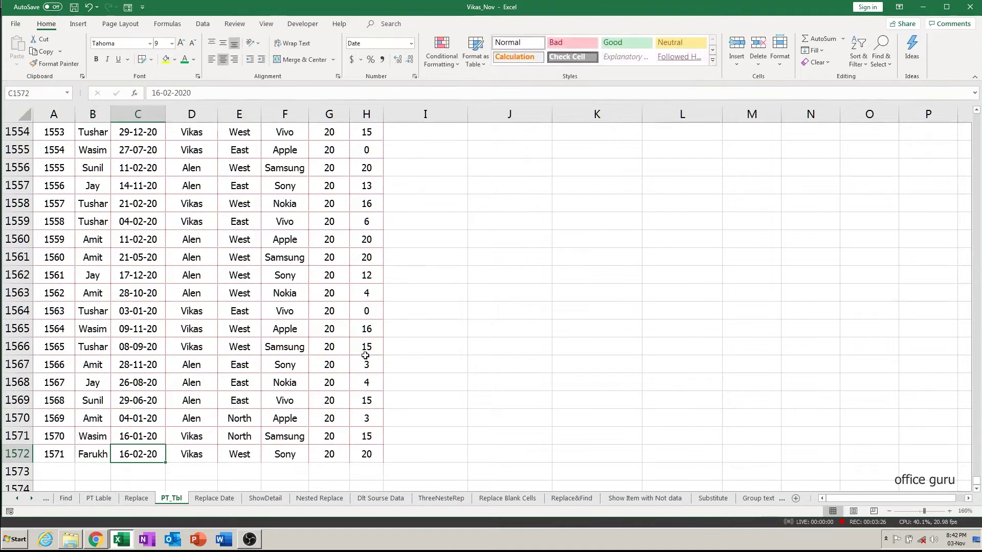
# Return to the top and refresh the PivotTable from its shortcut menu
pyautogui.hotkey('ctrl', 'Up')
pyautogui.press('Right')
pyautogui.press('Right')
pyautogui.press('Right')
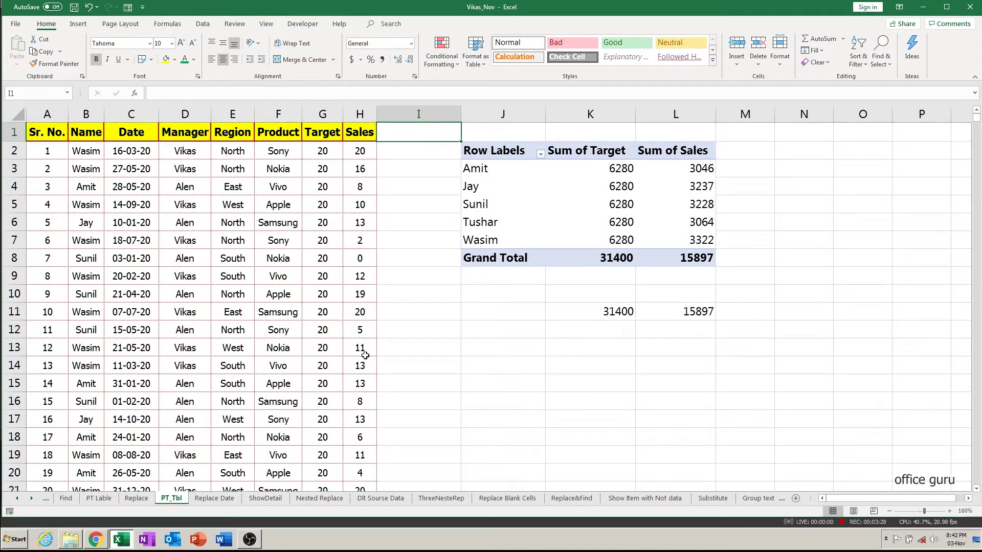
pyautogui.rightClick(512, 207)
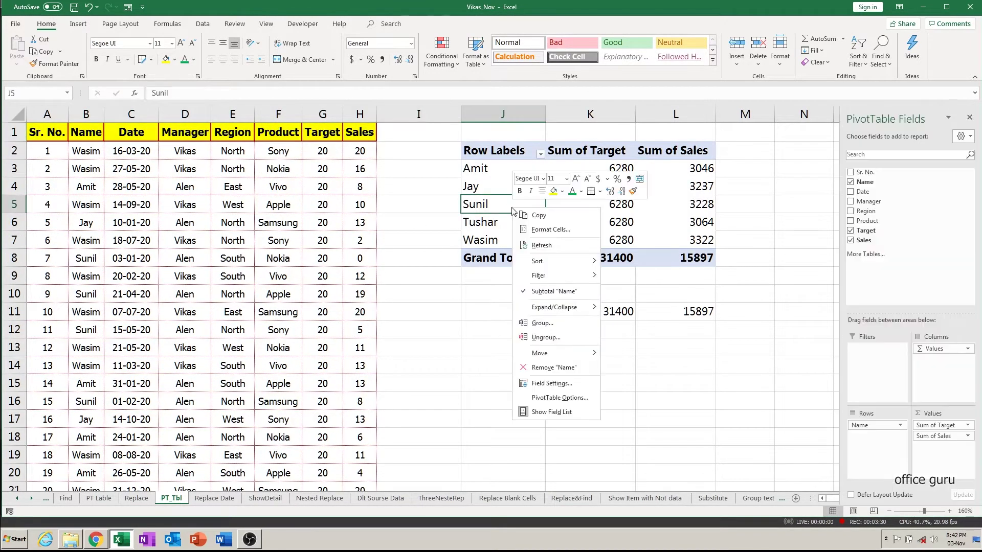
pyautogui.press('Escape')
pyautogui.click(499, 312)
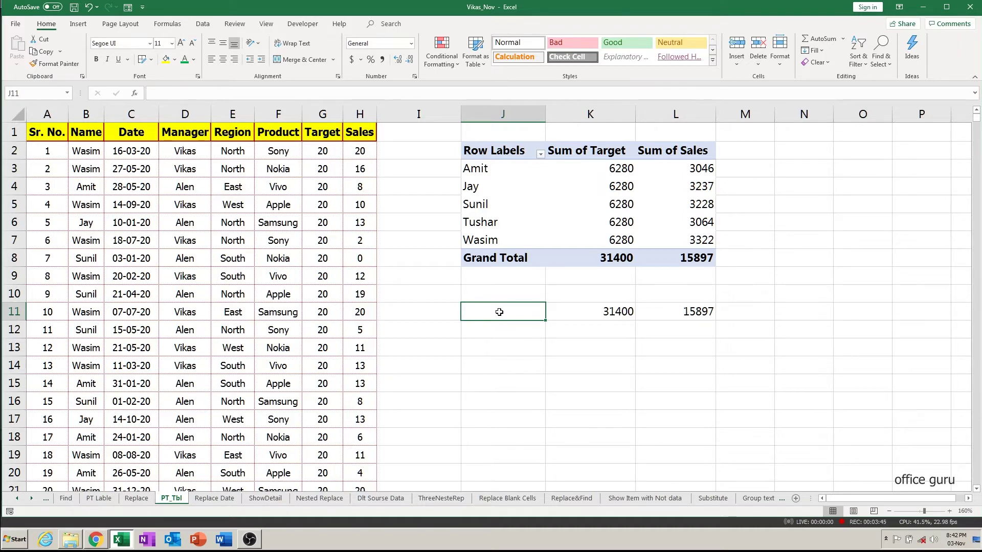
# Delete the last data row 1572
pyautogui.press('Home')
pyautogui.hotkey('ctrl', 'Down')
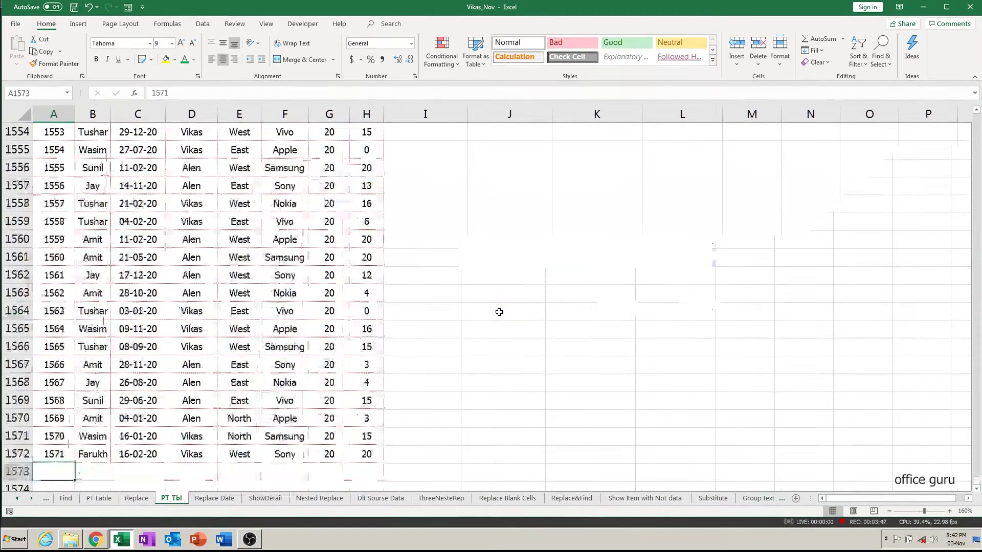
pyautogui.hotkey('shift', 'space')
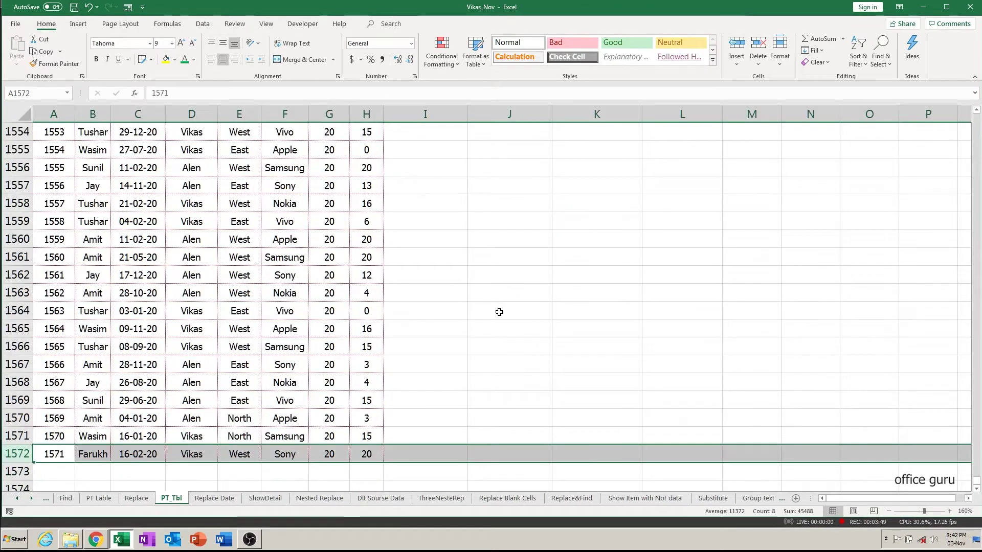
pyautogui.hotkey('ctrl', '-')
# Change the salesperson name in B13 to the new name
pyautogui.hotkey('ctrl', 'Home')
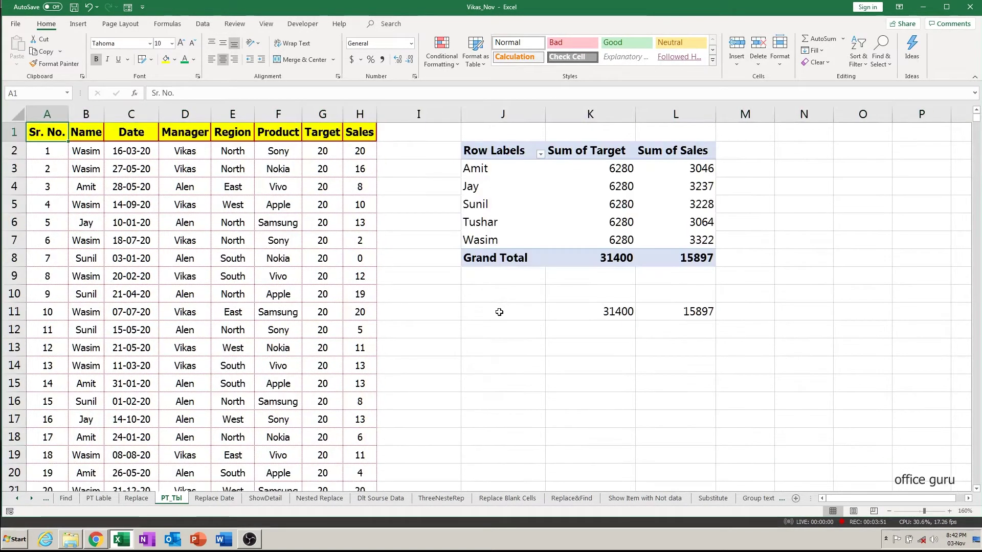
pyautogui.press('Down')
pyautogui.press('Down')
pyautogui.press('Down')
pyautogui.press('Down')
pyautogui.press('Down')
pyautogui.press('Down')
pyautogui.press('Down')
pyautogui.press('Down')
pyautogui.press('Down')
pyautogui.press('Down')
pyautogui.press('Down')
pyautogui.press('Right')
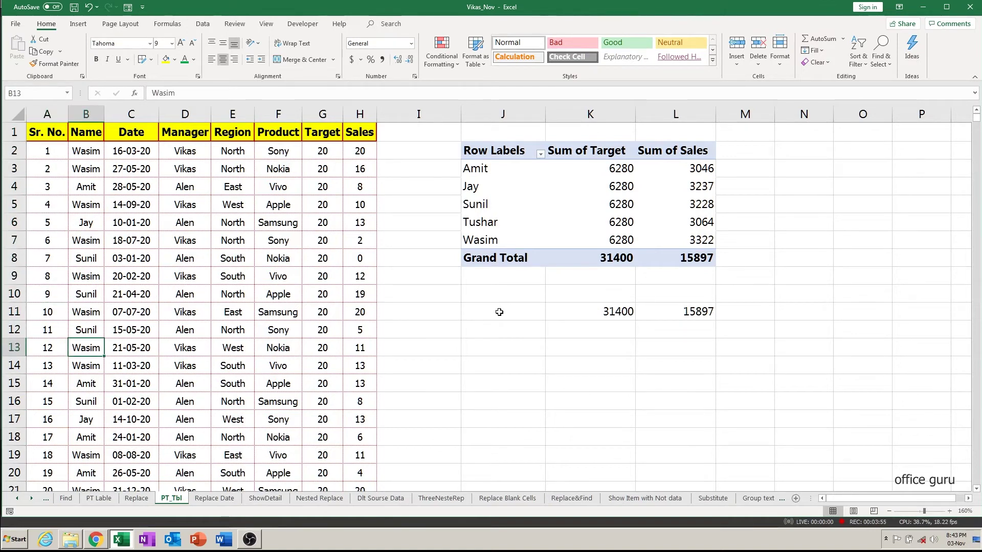
pyautogui.write('Farukh')
pyautogui.press('Tab')
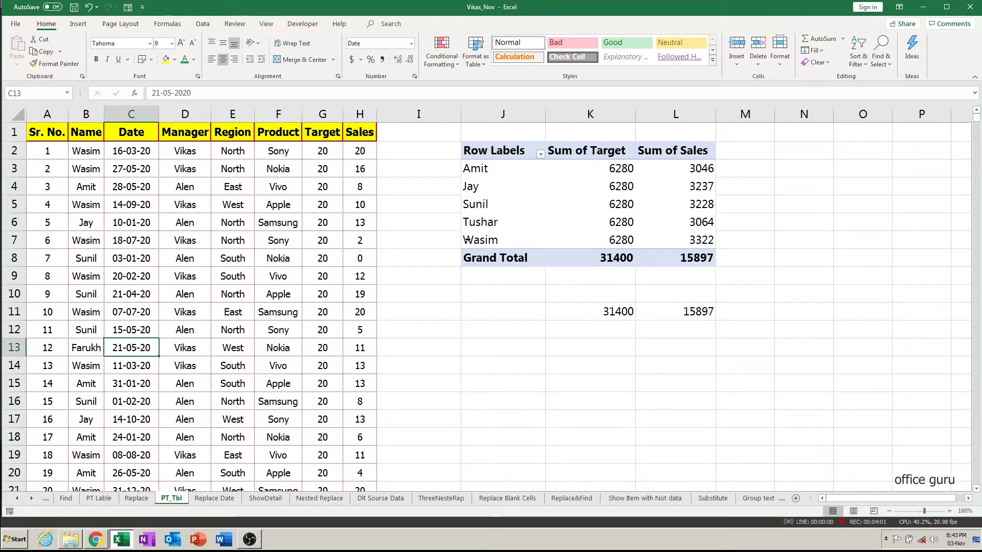
# Refresh the PivotTable so the renamed B13 entry appears, then click back into the data
pyautogui.rightClick(527, 192)
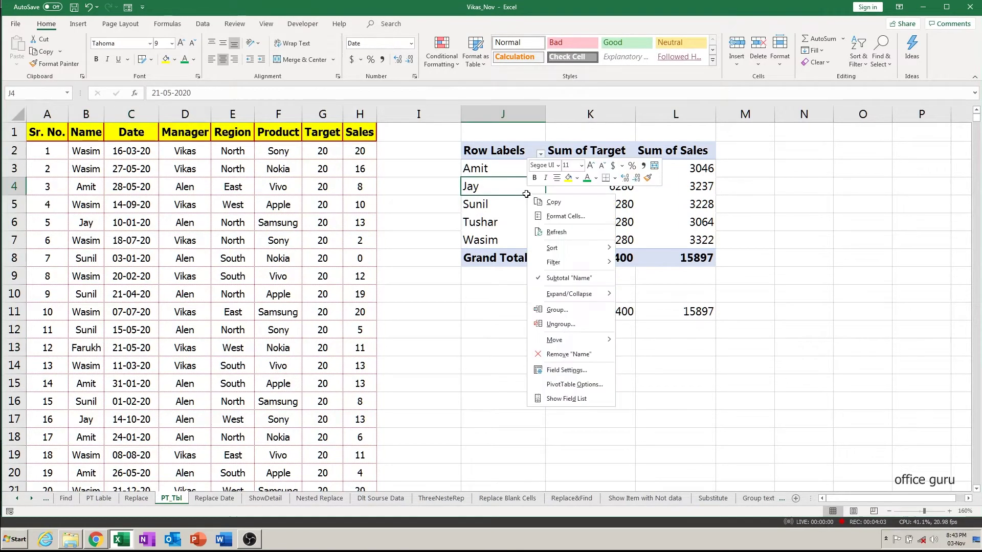
pyautogui.click(558, 233)
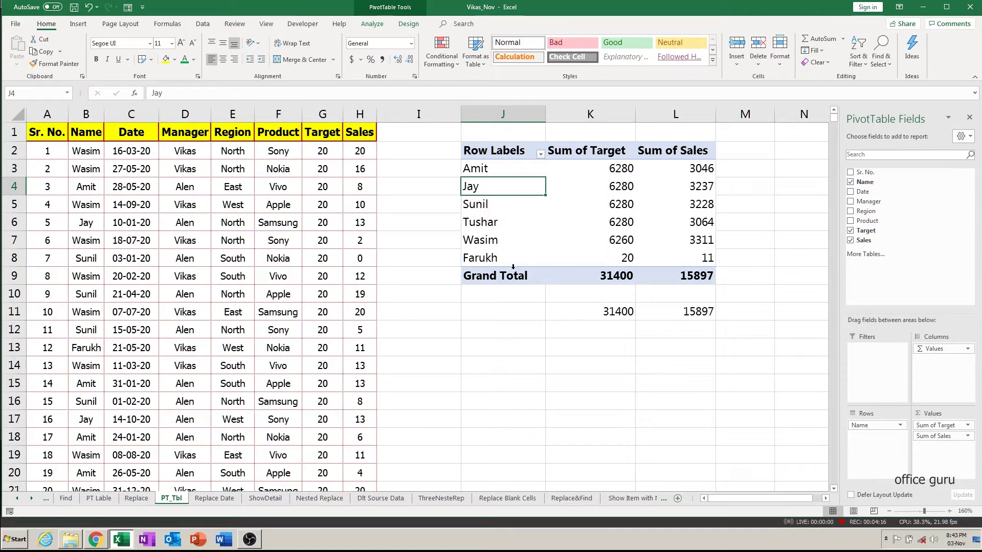
pyautogui.click(88, 293)
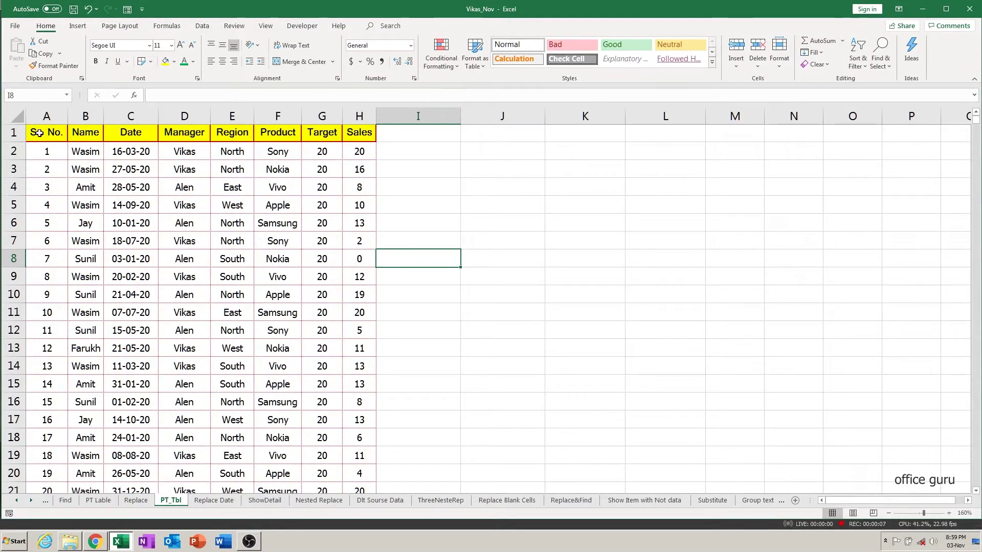
# Drag-select the sales data from A1 down to H1571
pyautogui.moveTo(41, 134)
pyautogui.mouseDown()
pyautogui.moveTo(123, 152)
pyautogui.moveTo(344, 507)
pyautogui.mouseUp()
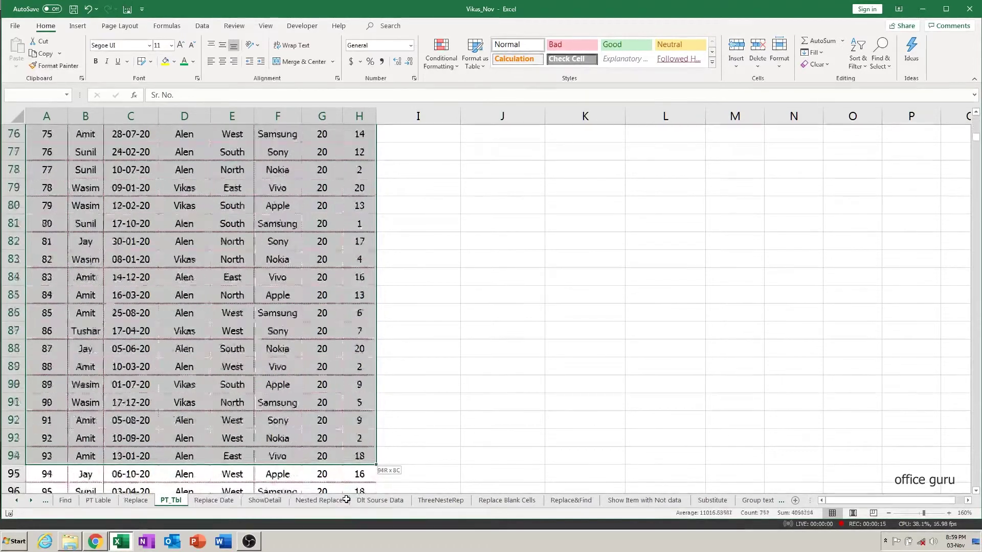
pyautogui.moveTo(344, 507)
pyautogui.mouseDown()
pyautogui.moveTo(353, 519)
pyautogui.moveTo(343, 537)
pyautogui.moveTo(343, 502)
pyautogui.moveTo(354, 520)
pyautogui.mouseUp()
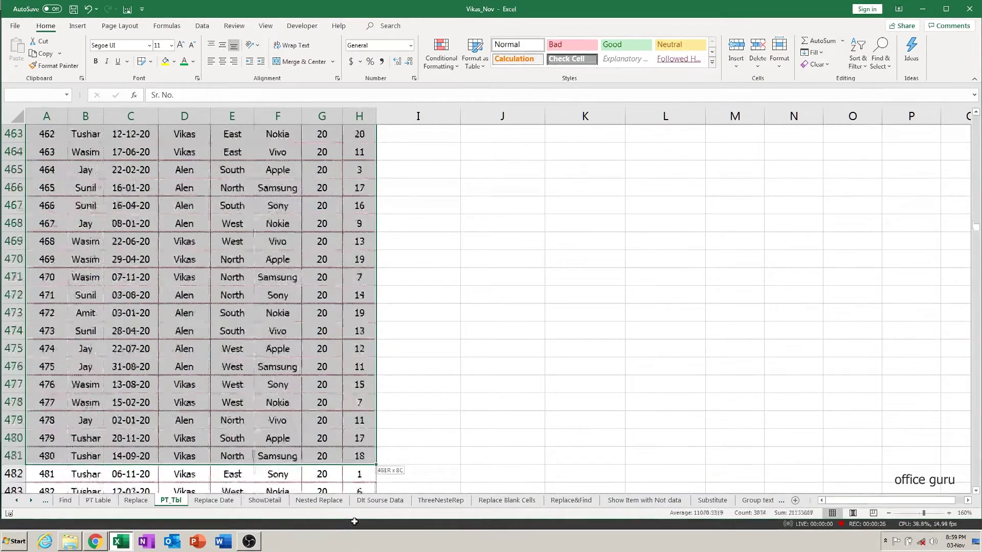
pyautogui.moveTo(354, 521); pyautogui.dragTo(354, 522)
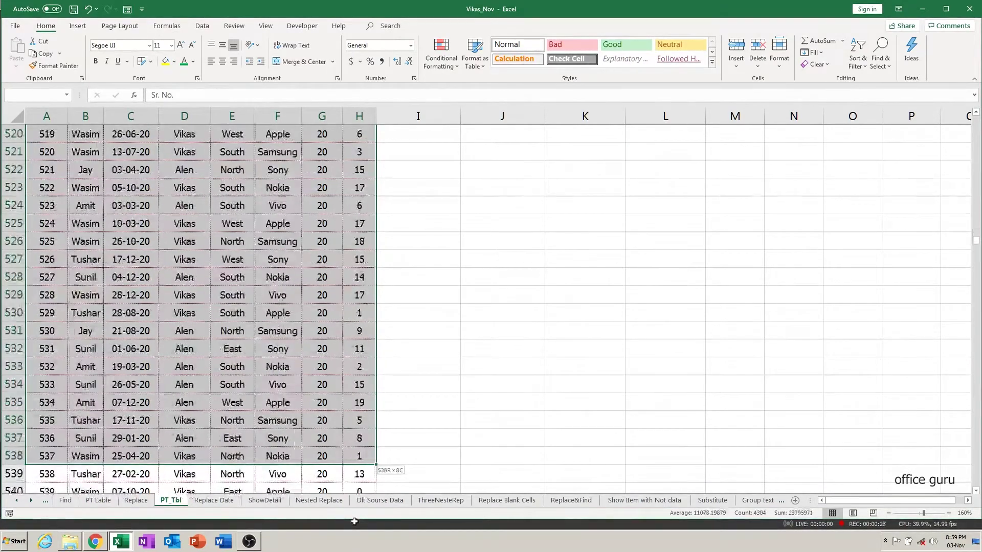
pyautogui.moveTo(354, 522); pyautogui.dragTo(354, 522)
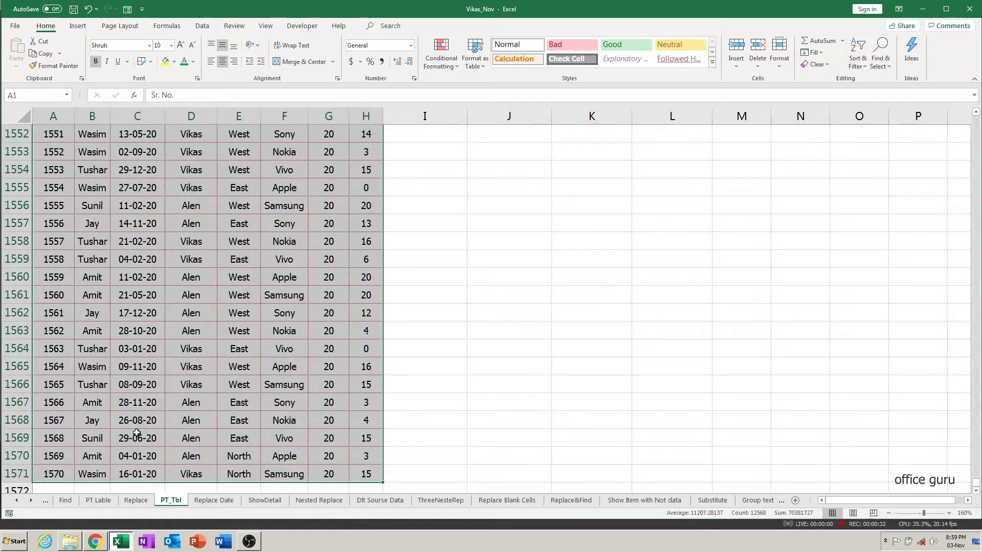
pyautogui.scroll(1, 137, 433)
pyautogui.scroll(10, 137, 433)
pyautogui.scroll(-4, 137, 434)
pyautogui.scroll(-7, 137, 433)
pyautogui.scroll(-5, 138, 438)
pyautogui.scroll(-3, 158, 502)
pyautogui.scroll(10, 157, 502)
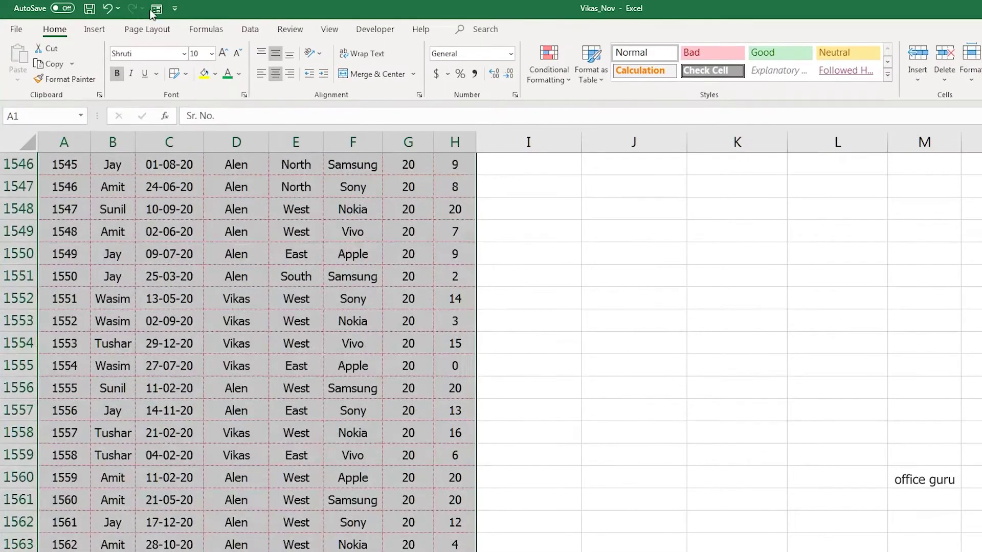
pyautogui.click(95, 31)
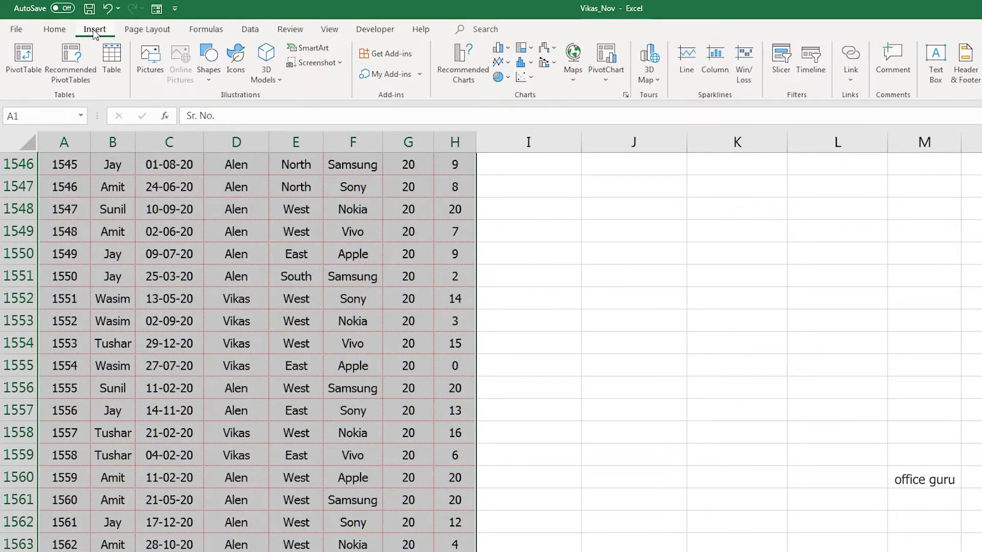
# Create a PivotTable from PT_Tbl!$A$1:$H$1571 on the existing worksheet at cell J2
pyautogui.click(30, 67)
pyautogui.moveTo(884, 265); pyautogui.dragTo(715, 228)
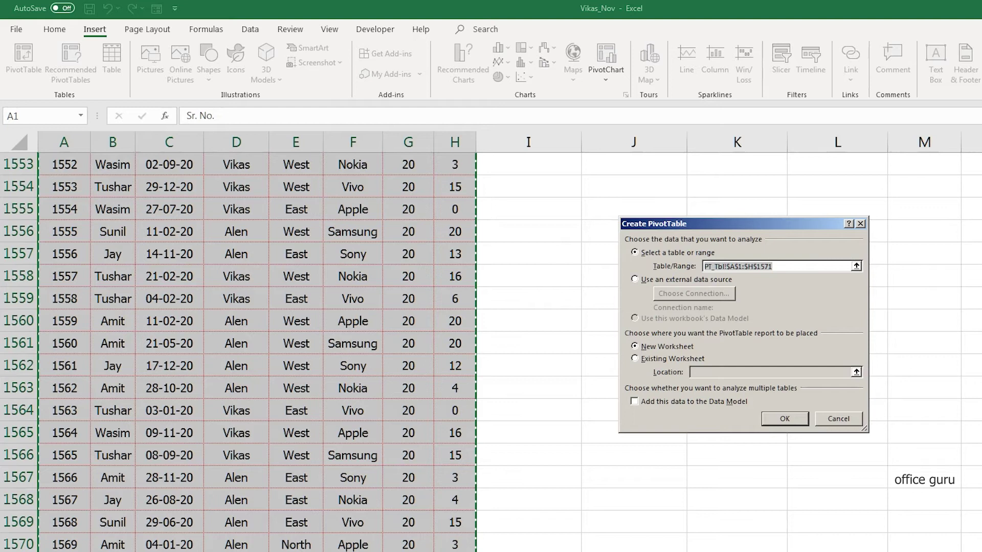
pyautogui.click(657, 361)
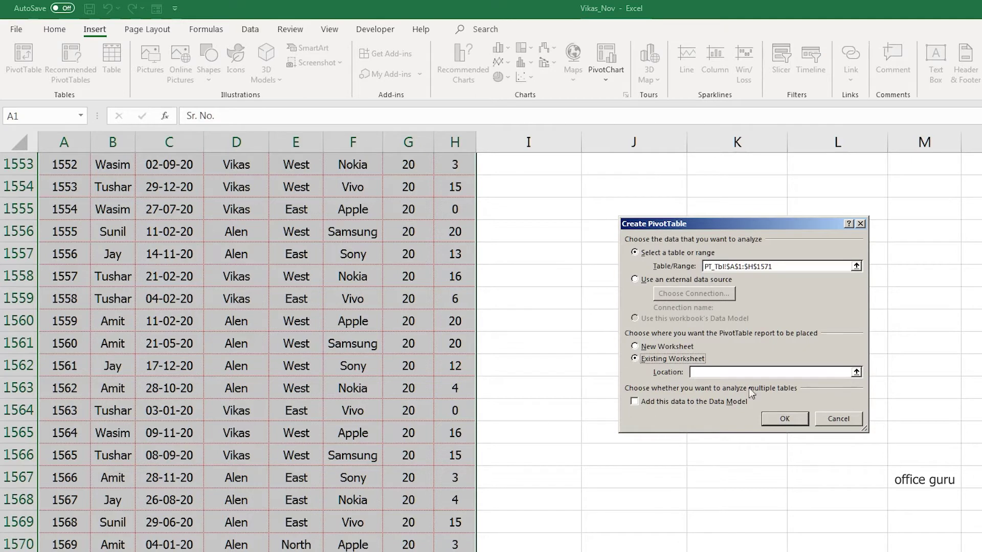
pyautogui.click(724, 372)
pyautogui.scroll(2, 255, 348)
pyautogui.scroll(20, 256, 347)
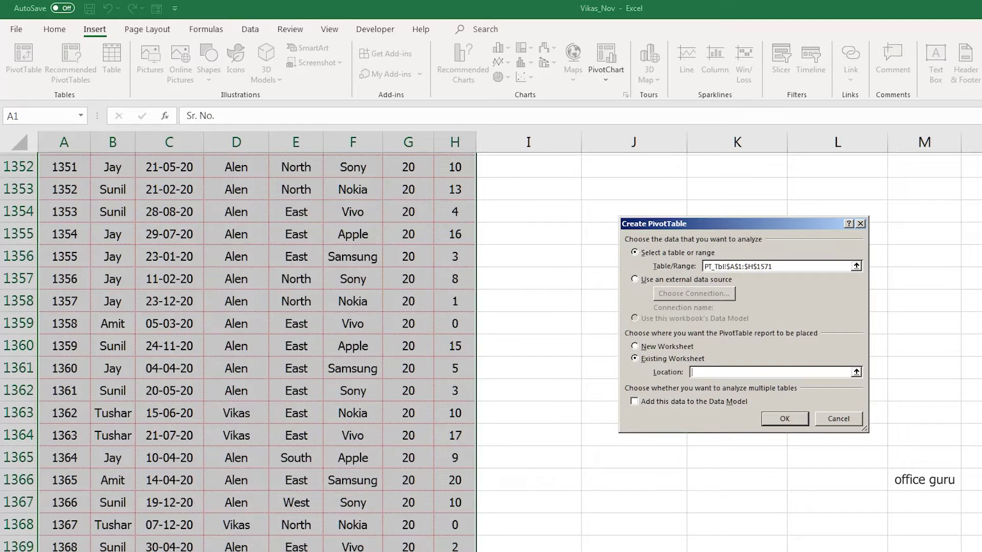
pyautogui.scroll(20, 256, 348)
pyautogui.scroll(-20, 572, 270)
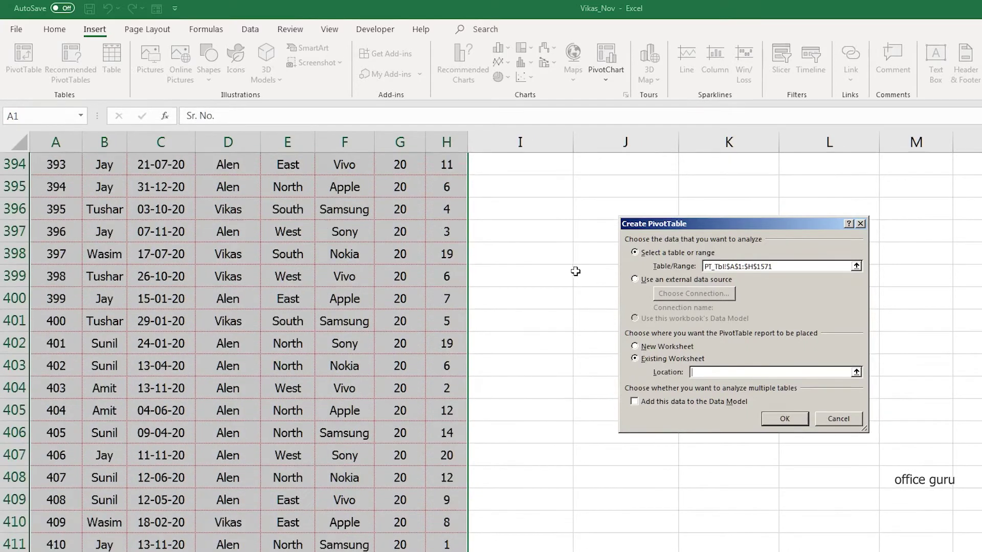
pyautogui.scroll(-1, 491, 352)
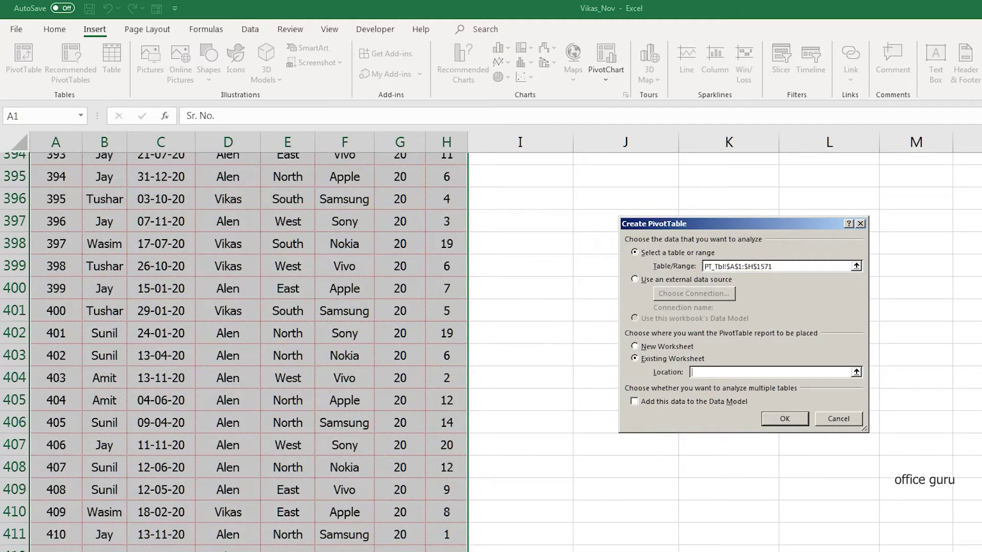
pyautogui.scroll(20, 249, 348)
pyautogui.scroll(20, 249, 348)
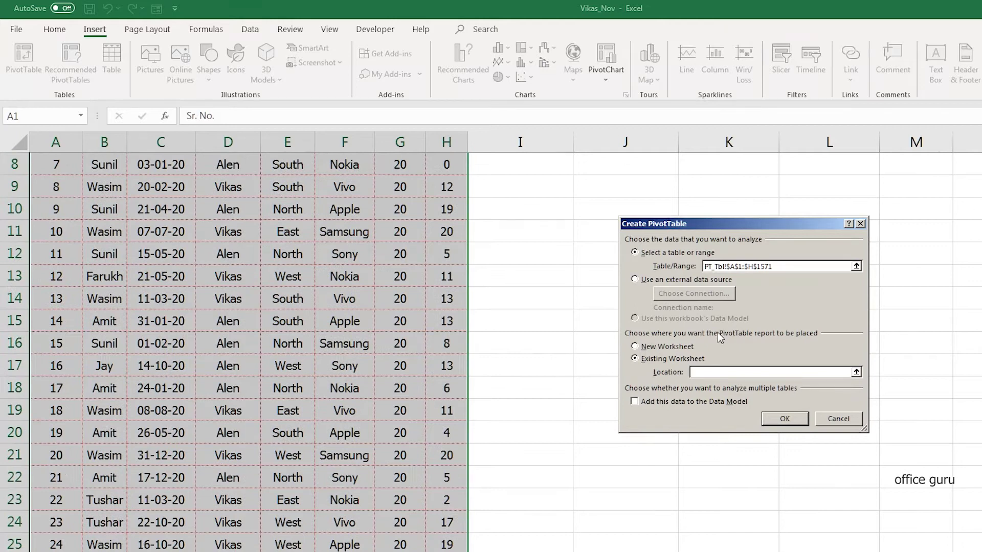
pyautogui.scroll(3, 519, 225)
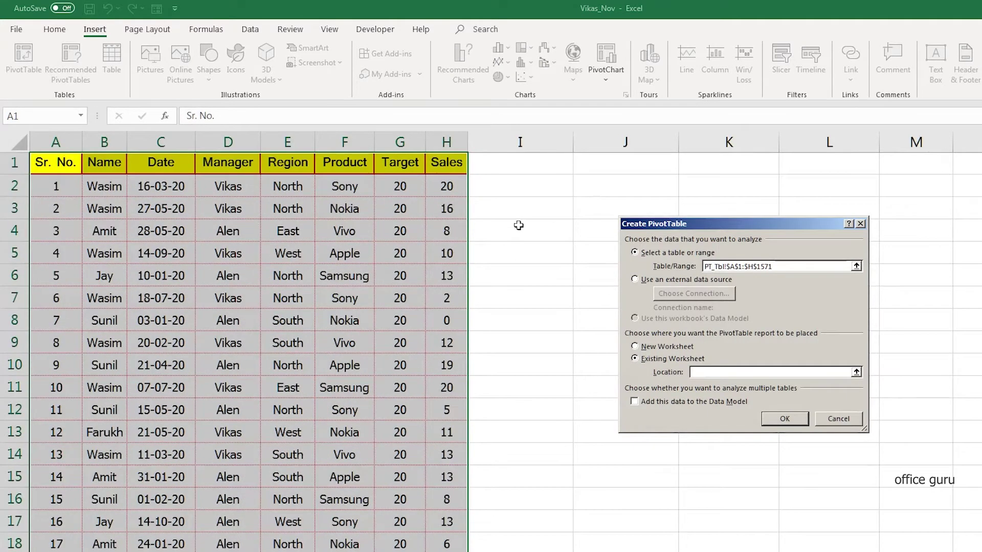
pyautogui.click(595, 189)
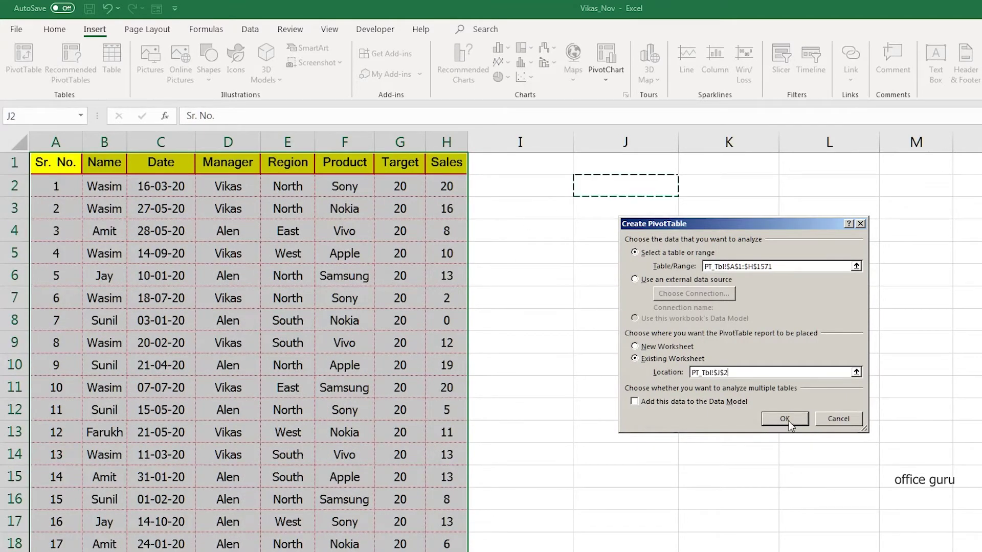
pyautogui.click(786, 419)
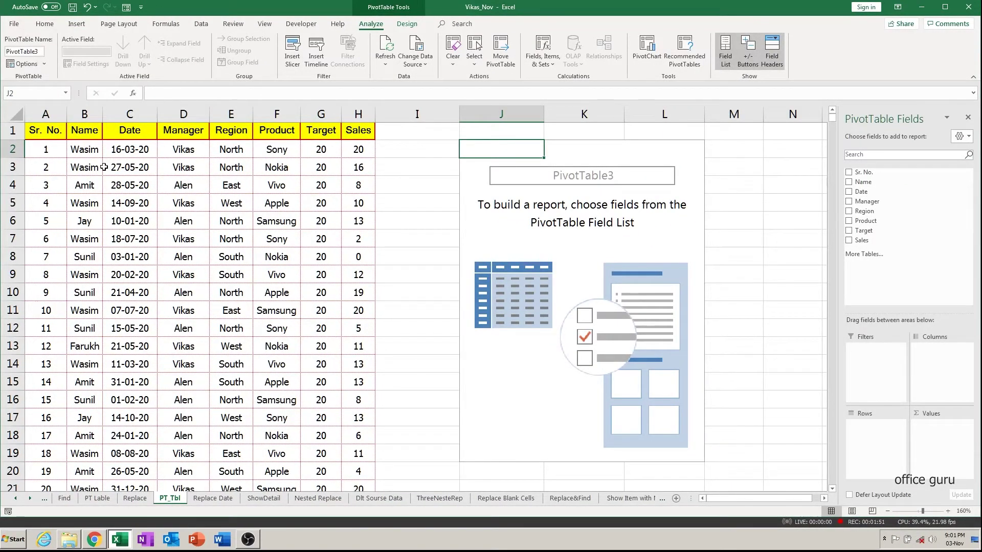
# Put Name in Rows and Sales in Values so the PivotTable shows Sum of Sales, total 15897
pyautogui.click(522, 221)
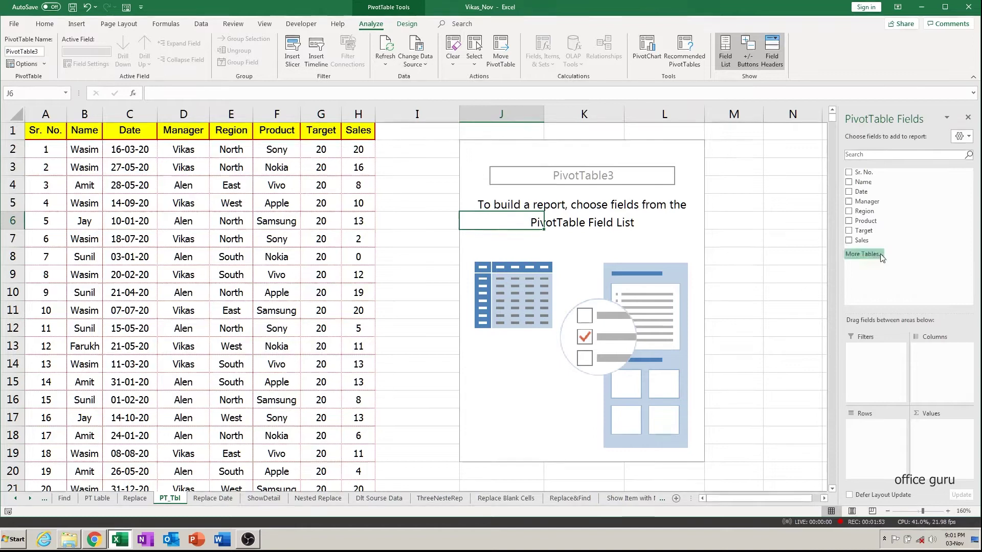
pyautogui.moveTo(868, 185); pyautogui.dragTo(870, 430)
pyautogui.moveTo(861, 241); pyautogui.dragTo(939, 433)
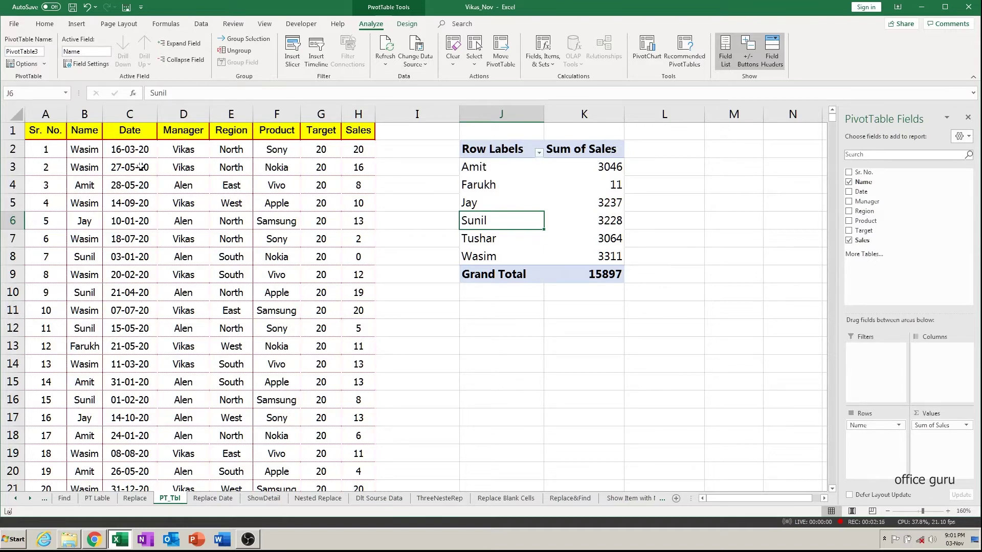
pyautogui.click(86, 345)
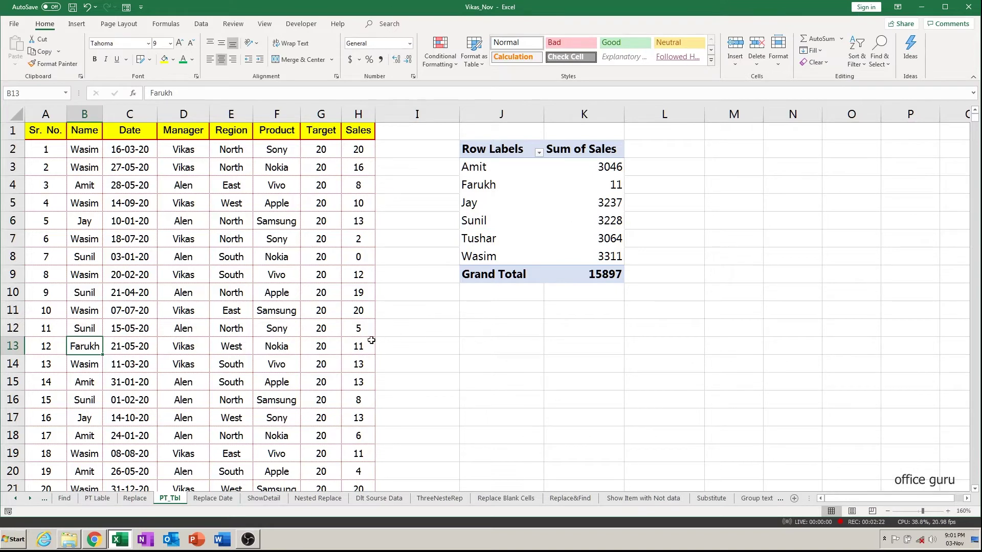
# Change Farukh's row 13 Target to 200 and Sales to 100
pyautogui.click(324, 349)
pyautogui.write('200')
pyautogui.press('Return')
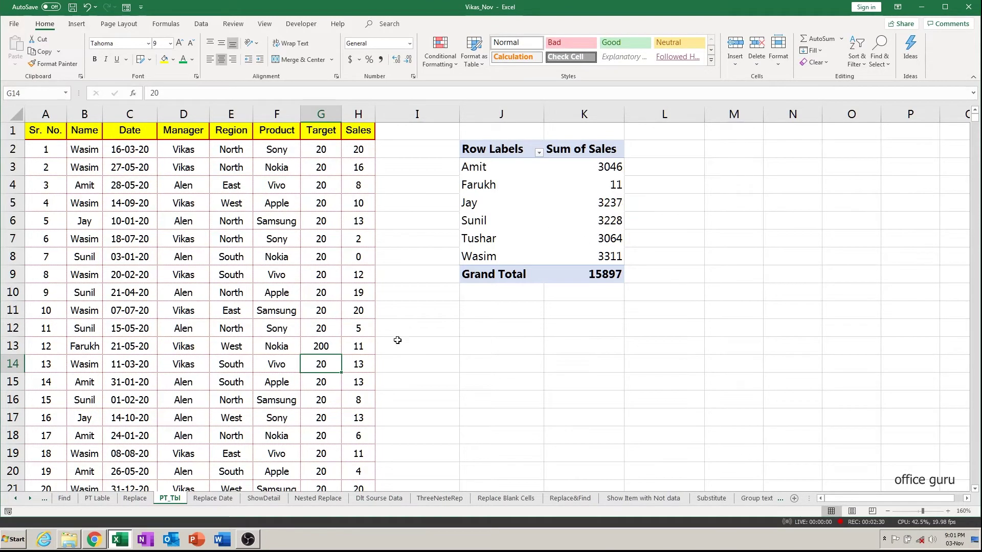
pyautogui.click(364, 346)
pyautogui.write('100')
pyautogui.press('Return')
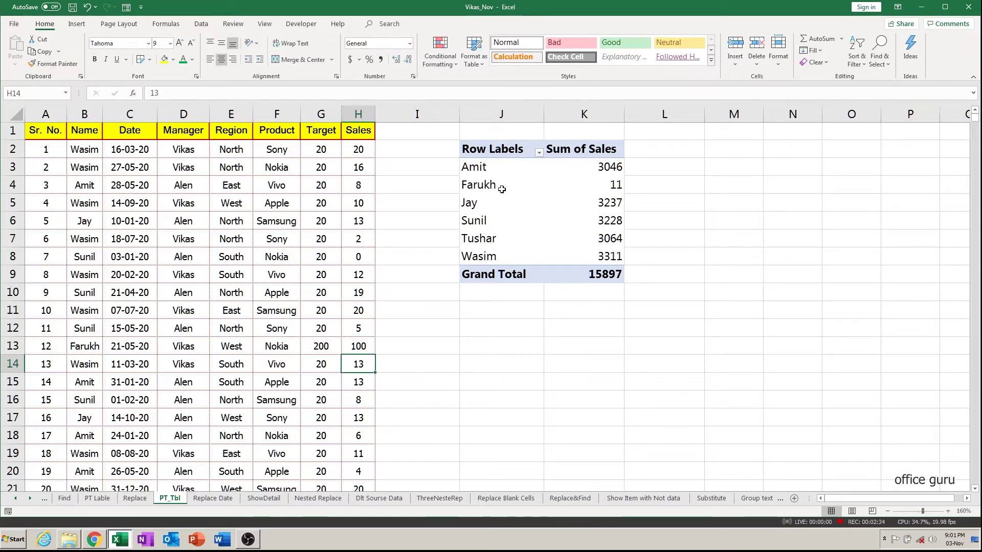
# Refresh the PivotTable so Farukh shows 100 and the total becomes 15986
pyautogui.click(489, 185)
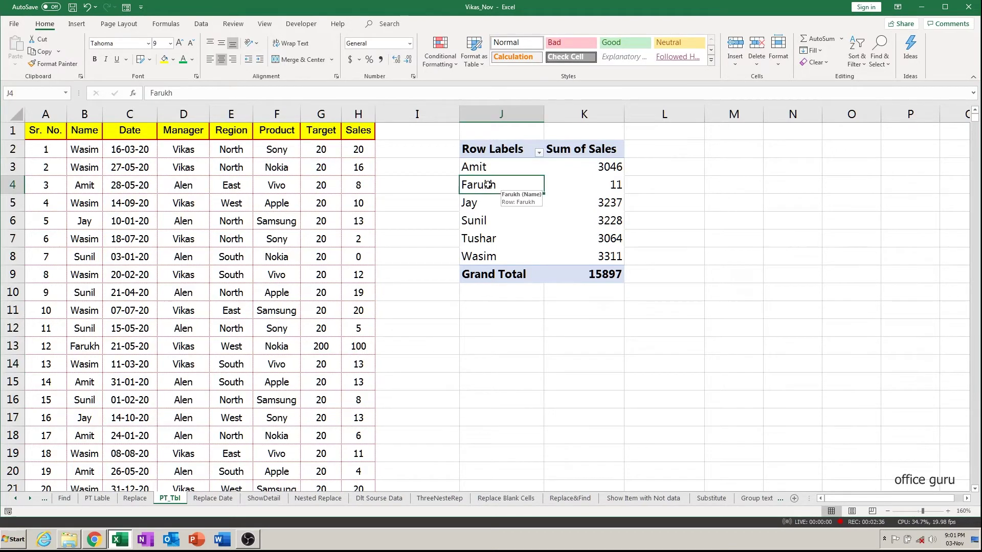
pyautogui.rightClick(489, 185)
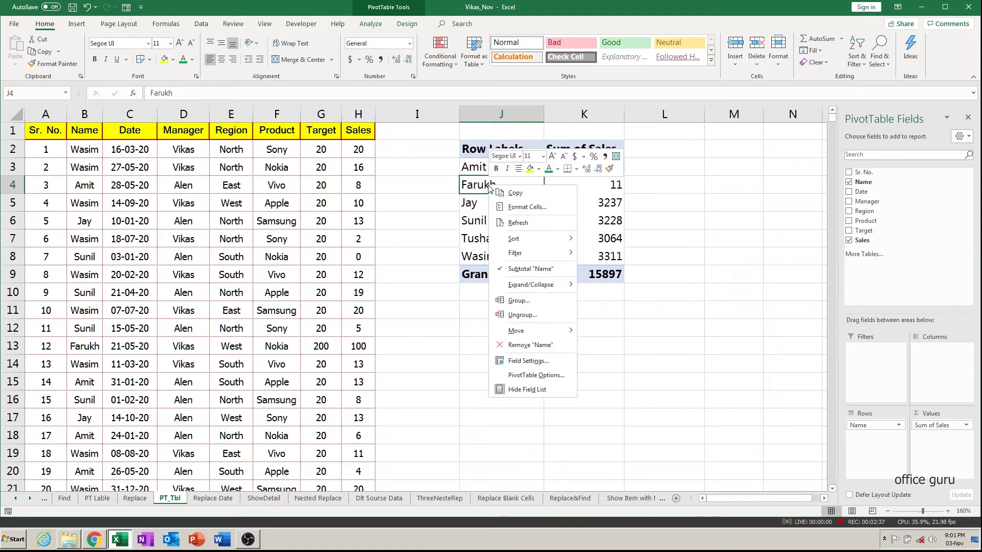
pyautogui.click(517, 223)
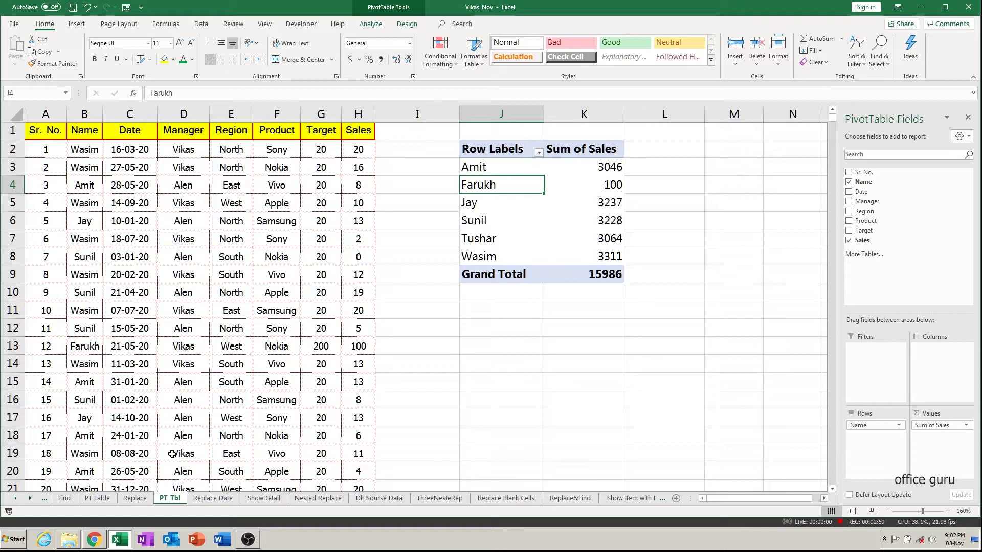
pyautogui.click(42, 136)
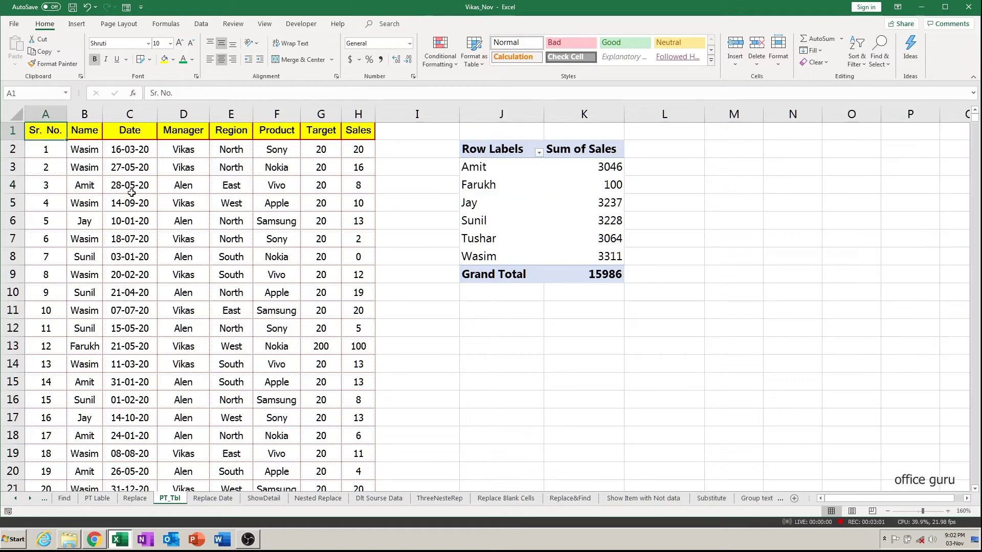
# Start a new row 1572 with serial 1571, name Daniesh and date 26-08-20
pyautogui.hotkey('ctrl', 'shift', 'Right')
pyautogui.hotkey('ctrl', 'shift', 'Down')
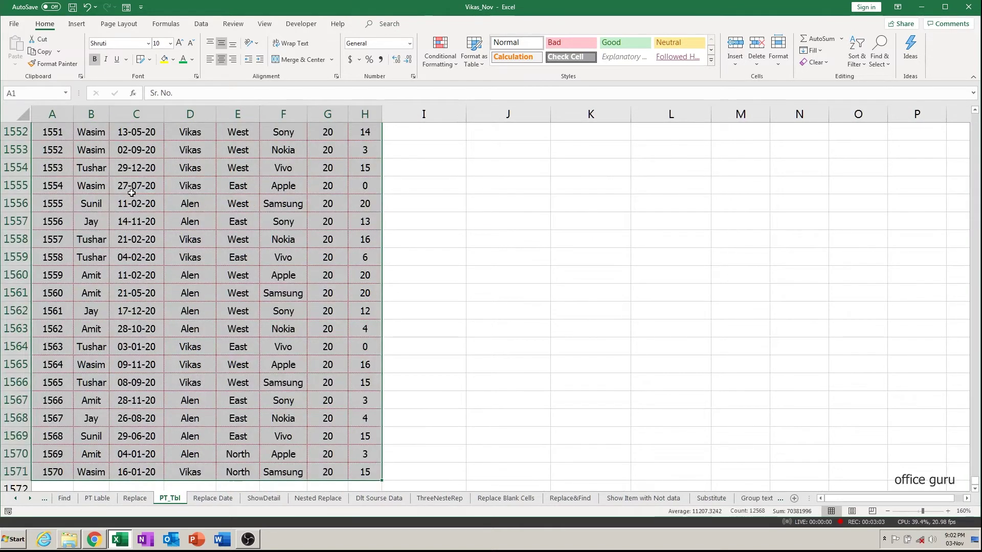
pyautogui.scroll(-3, 132, 193)
pyautogui.click(70, 335)
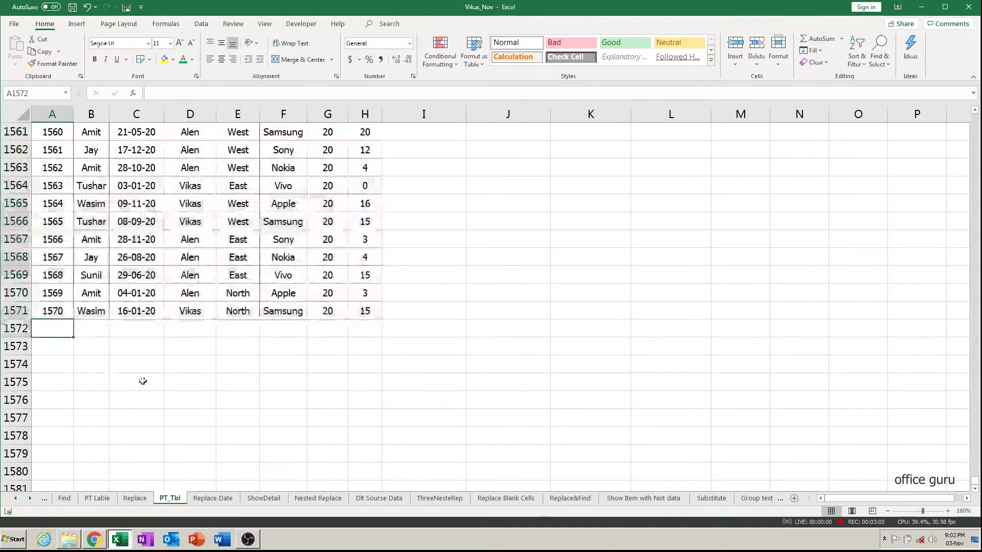
pyautogui.write('1571')
pyautogui.press('Tab')
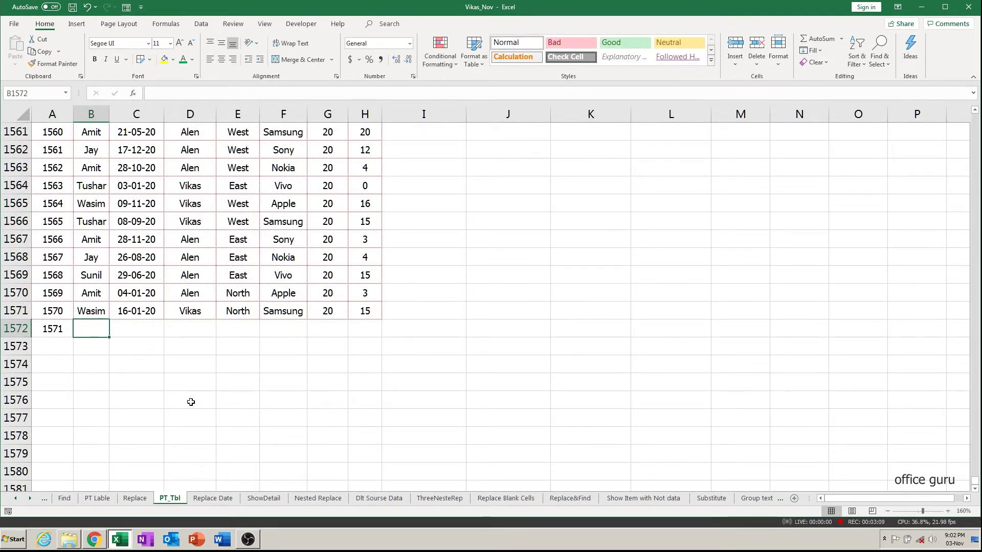
pyautogui.write('Daniesh')
pyautogui.press('Tab')
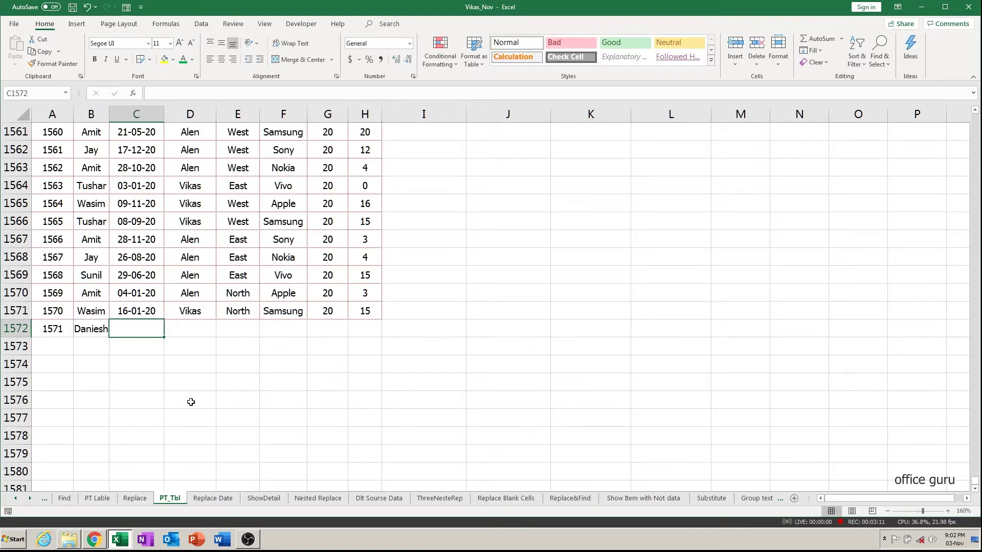
pyautogui.write('26')
pyautogui.write('08/2020')
pyautogui.press('Tab')
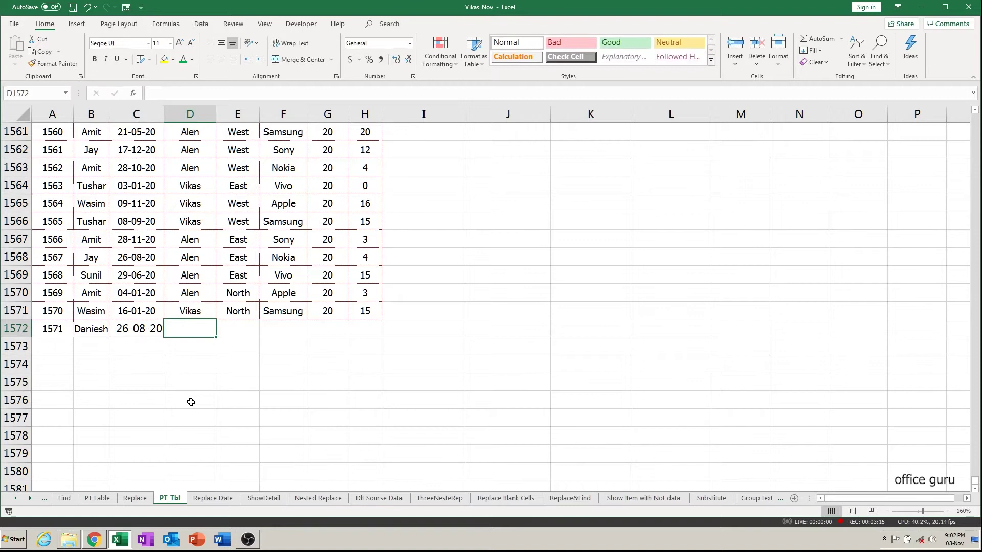
# Complete the record with manager Alen, region East, product Sony, Target 20 and Sales 20
pyautogui.write('a')
pyautogui.press('Tab')
pyautogui.write('e')
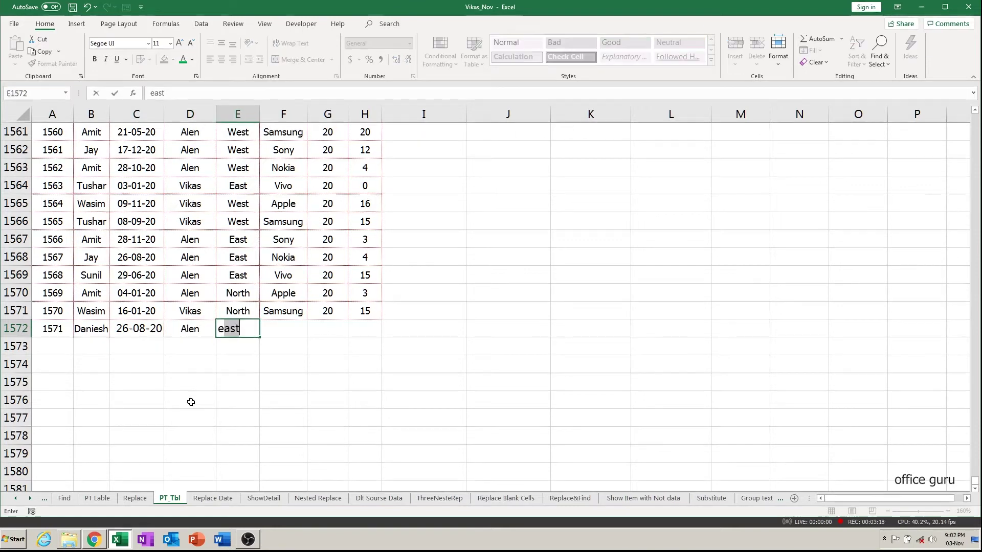
pyautogui.press('Tab')
pyautogui.write('s')
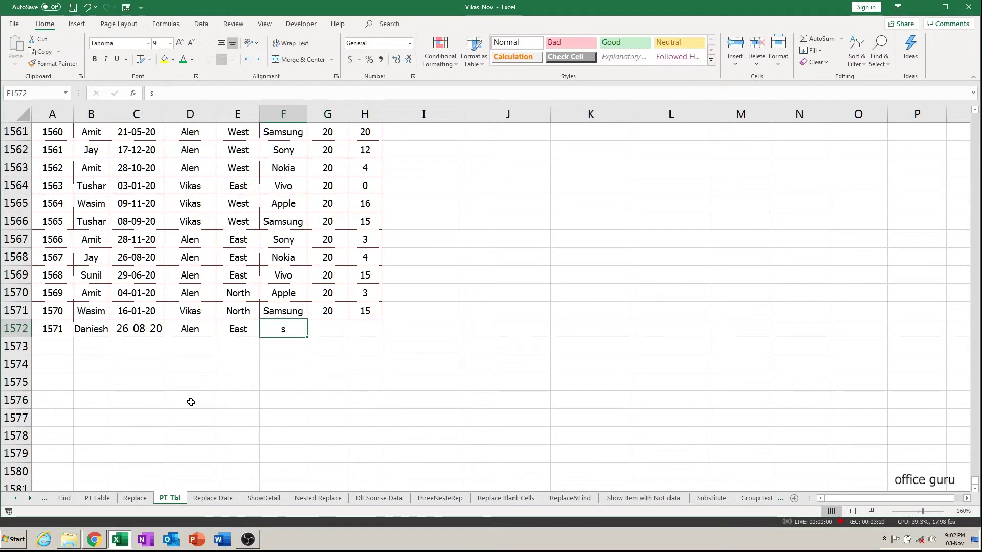
pyautogui.write('on')
pyautogui.press('Tab')
pyautogui.write('20')
pyautogui.press('Tab')
pyautogui.write('20')
pyautogui.press('Return')
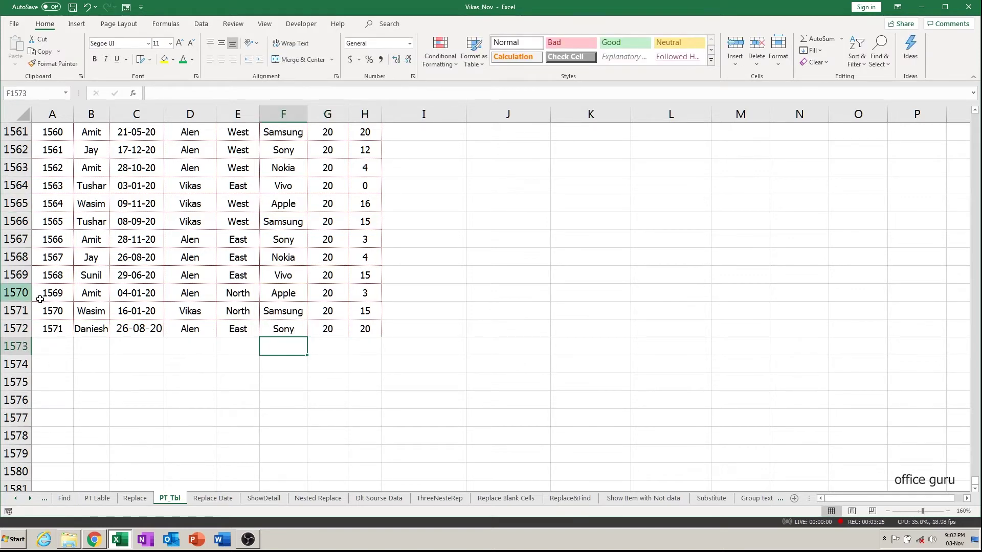
# Correct the name in B1572 from Daniesh to Danish
pyautogui.doubleClick(98, 329)
pyautogui.press('BackSpace')
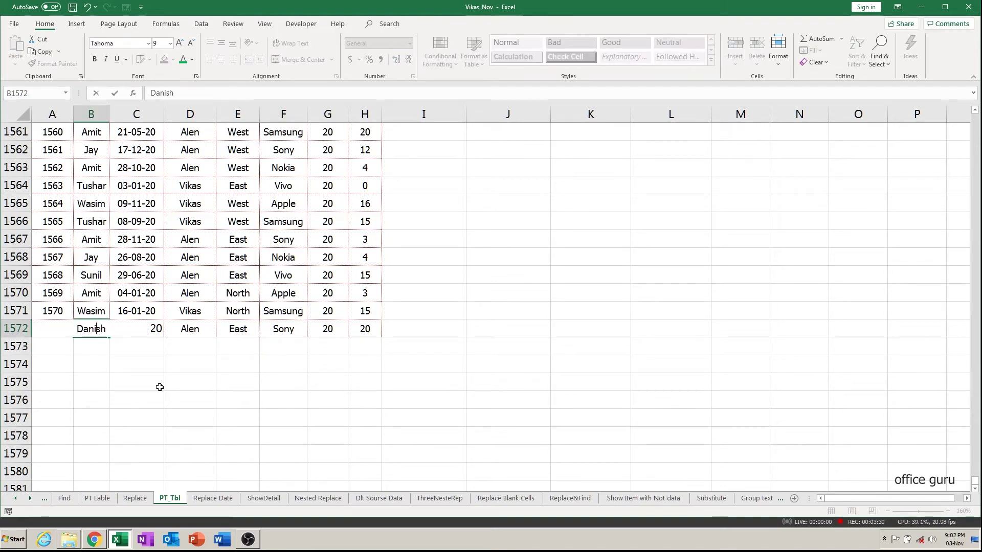
pyautogui.press('Return')
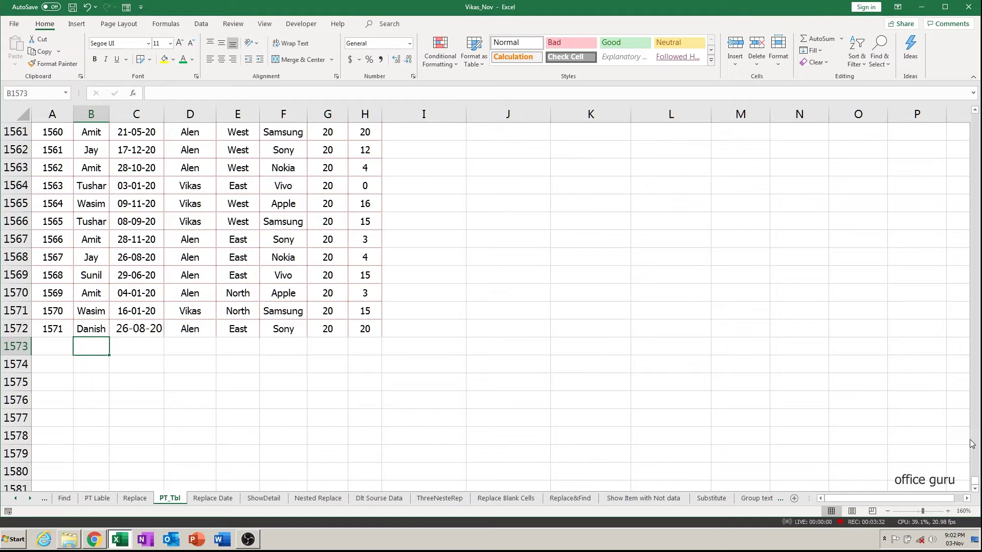
pyautogui.moveTo(973, 486); pyautogui.dragTo(978, 77)
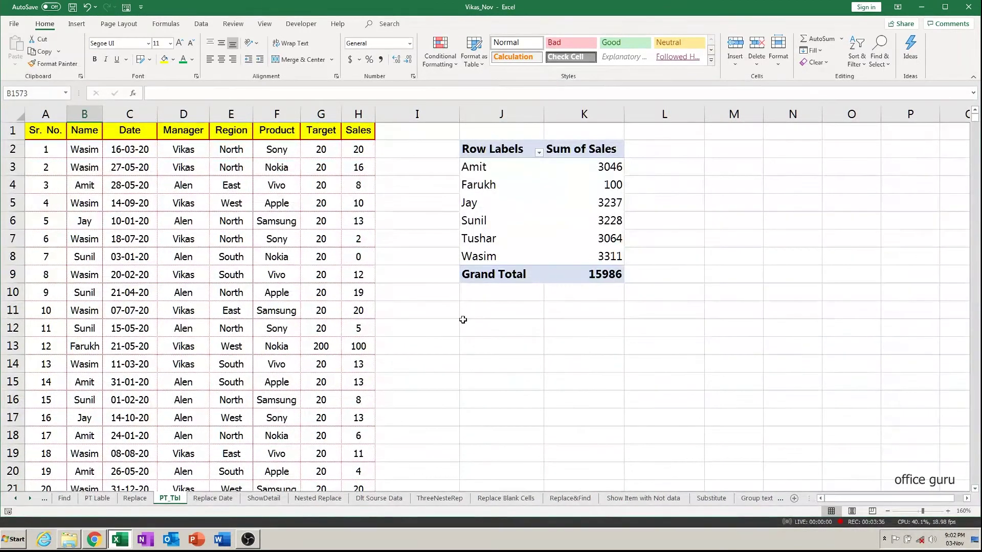
# Select Farukh's pivot cell and open the PivotTable Analyze data source options
pyautogui.click(497, 186)
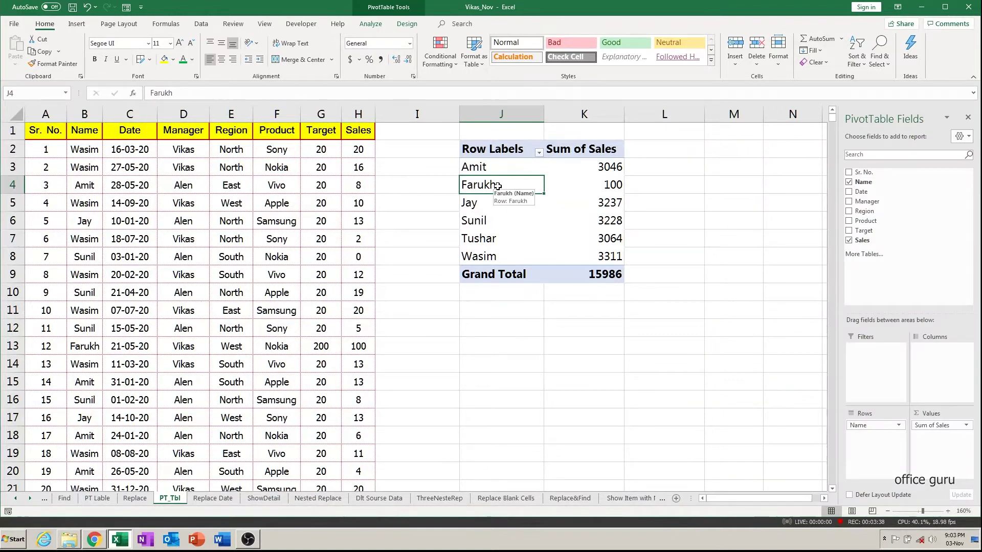
pyautogui.rightClick(497, 186)
pyautogui.click(530, 226)
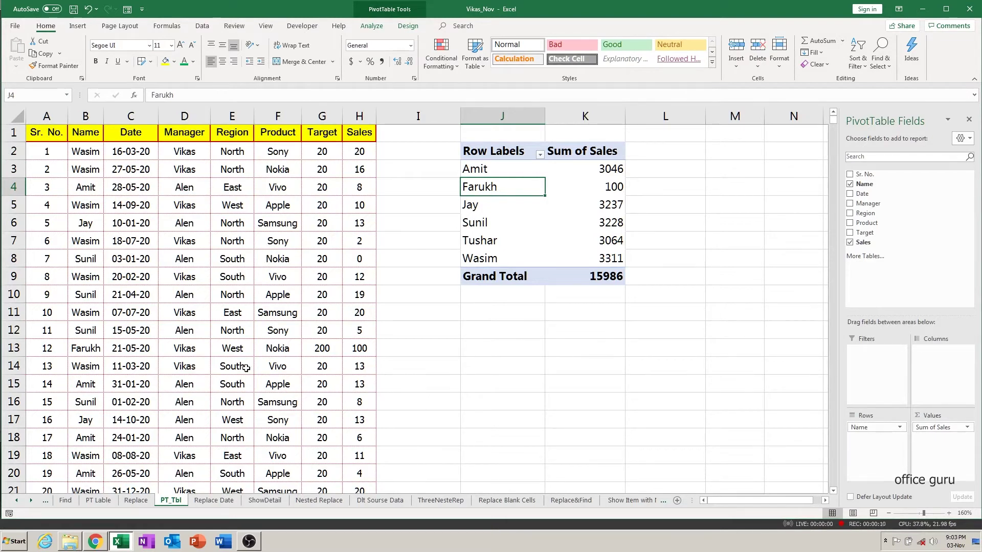
pyautogui.rightClick(532, 187)
pyautogui.moveTo(575, 241)
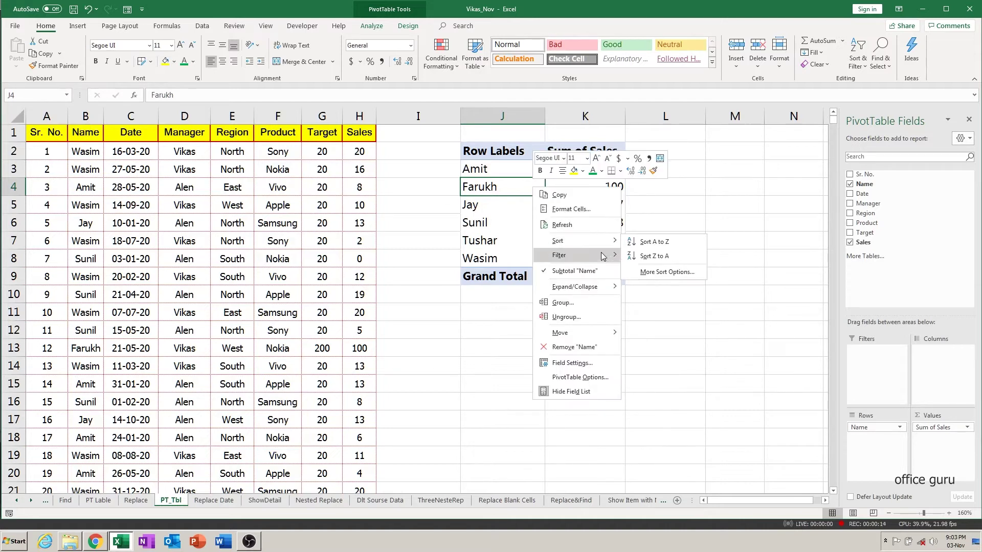
pyautogui.press('Escape')
pyautogui.press('Escape')
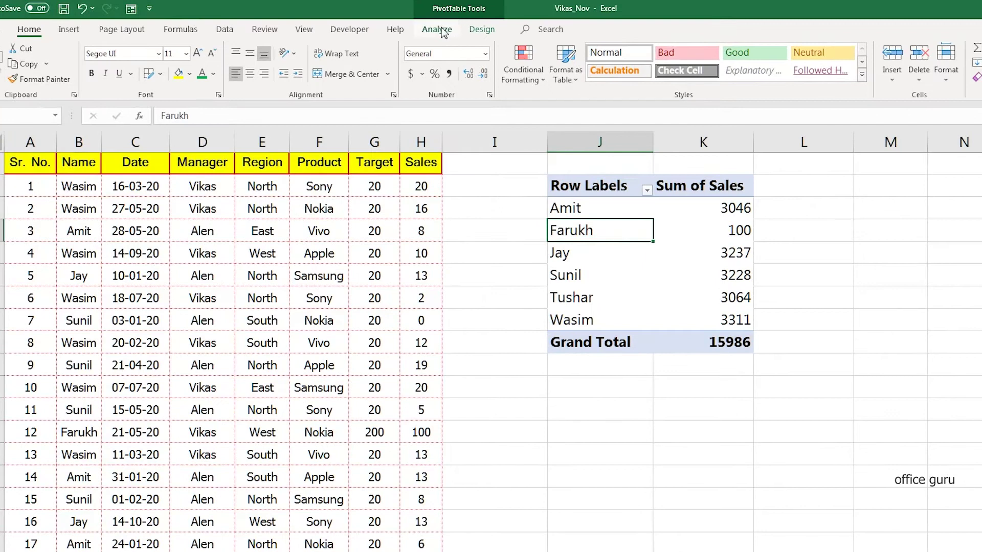
pyautogui.click(438, 30)
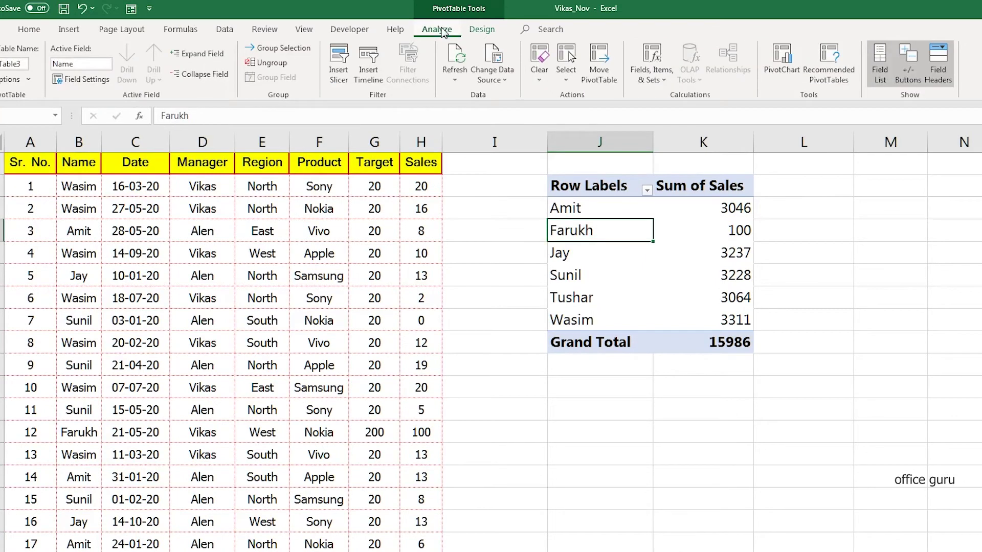
pyautogui.click(507, 83)
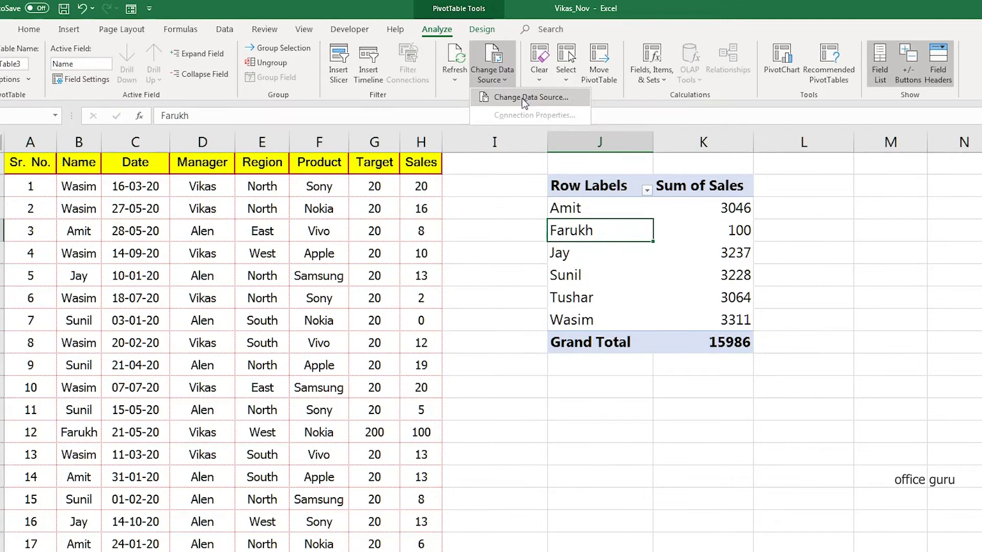
# Change the PivotTable data source to the full Sales range A1:H1572
pyautogui.click(524, 98)
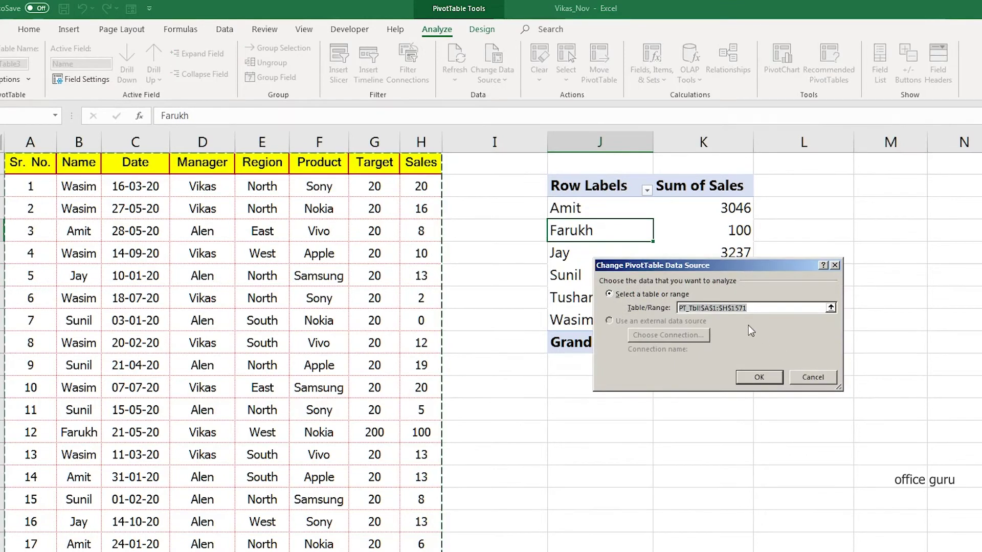
pyautogui.press('BackSpace')
pyautogui.click(19, 164)
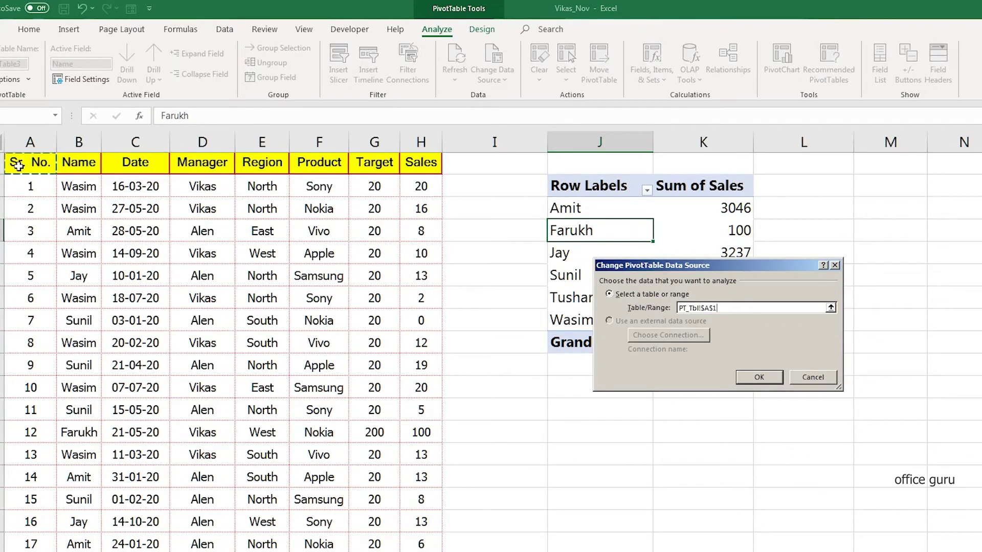
pyautogui.hotkey('ctrl', 'shift', 'Down')
pyautogui.hotkey('ctrl', 'shift', 'Right')
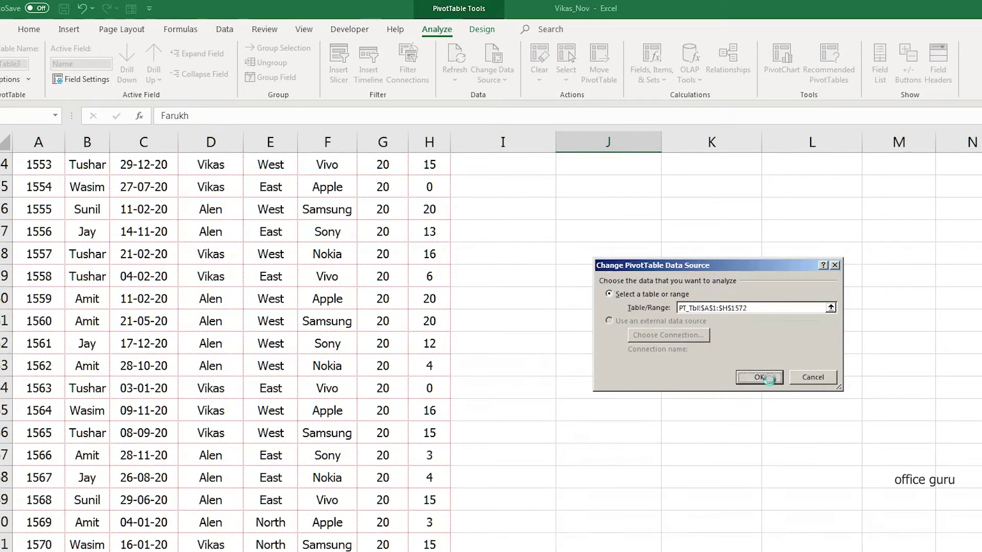
pyautogui.click(769, 379)
# Refresh the PivotTable so Danish appears at 20 and the total reaches 16006
pyautogui.scroll(11, 769, 380)
pyautogui.scroll(8, 769, 380)
pyautogui.scroll(14, 770, 380)
pyautogui.scroll(8, 767, 383)
pyautogui.scroll(11, 766, 383)
pyautogui.click(496, 390)
pyautogui.hotkey('ctrl', 'Up')
pyautogui.click(654, 280)
pyautogui.rightClick(654, 280)
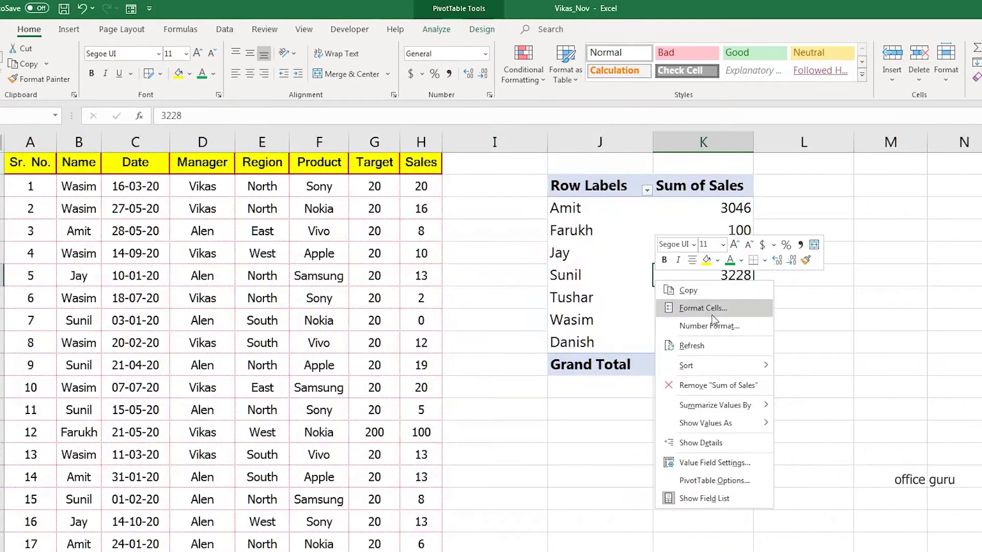
pyautogui.click(700, 345)
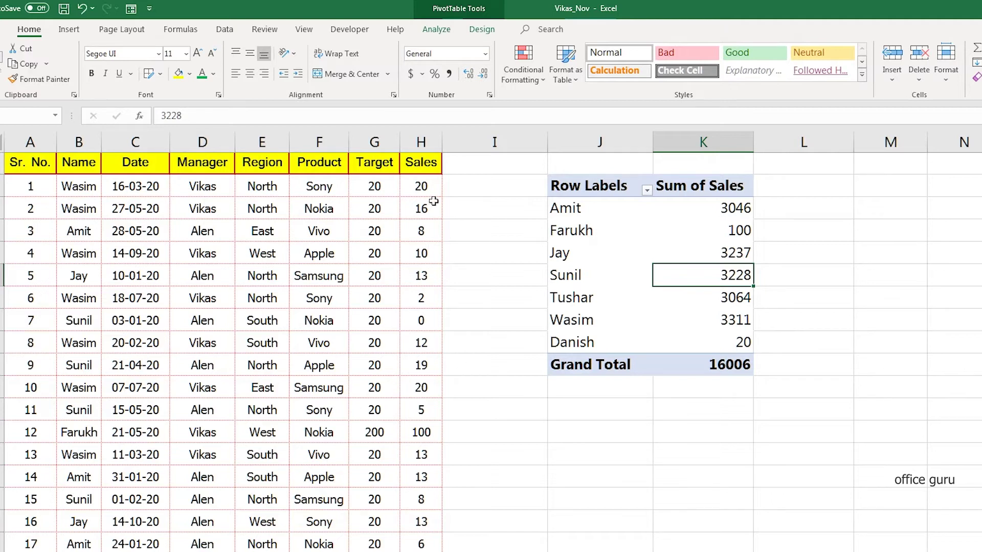
# Insert a new column I after Sales headed 'Incentive' and autofit it
pyautogui.click(504, 144)
pyautogui.rightClick(505, 146)
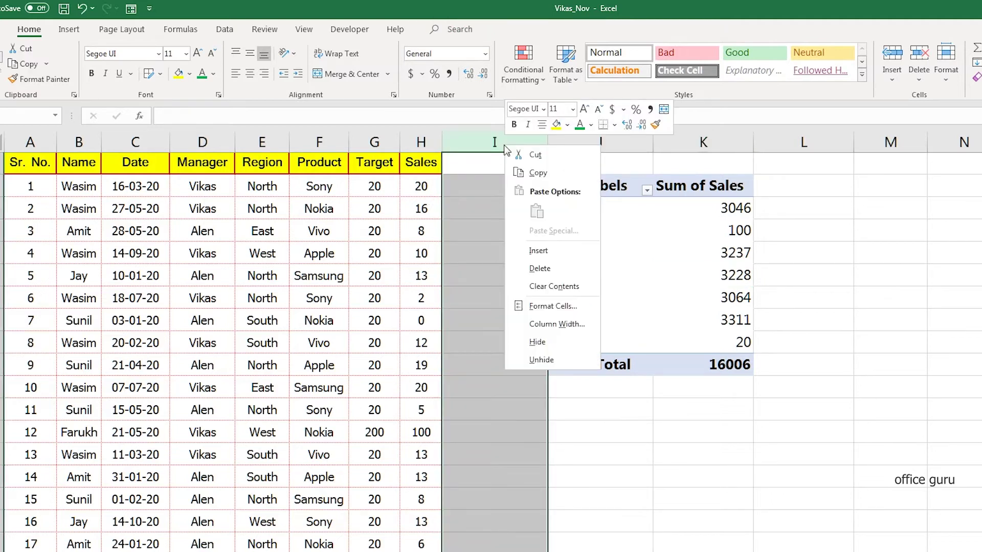
pyautogui.click(538, 251)
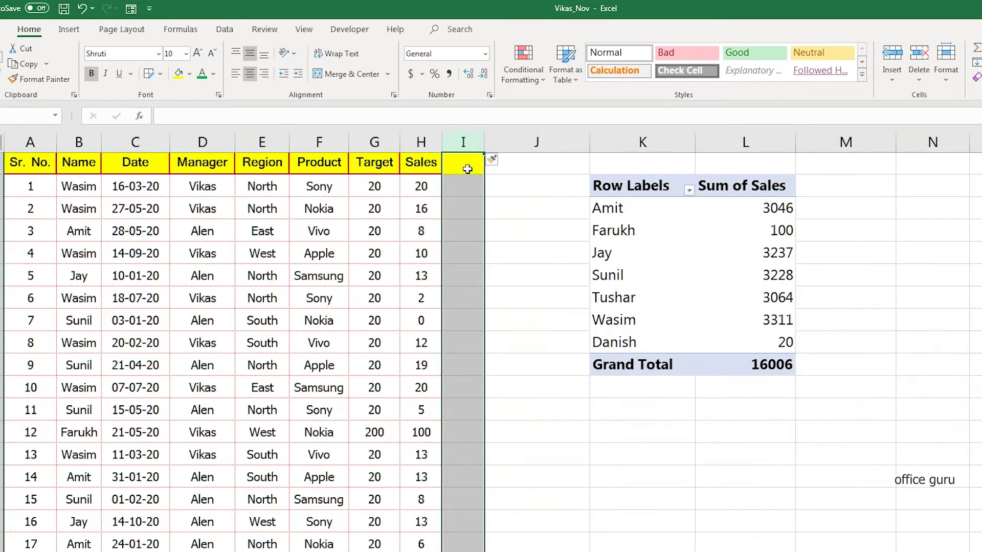
pyautogui.click(467, 169)
pyautogui.write('Incentive')
pyautogui.hotkey('ctrl', 'Return')
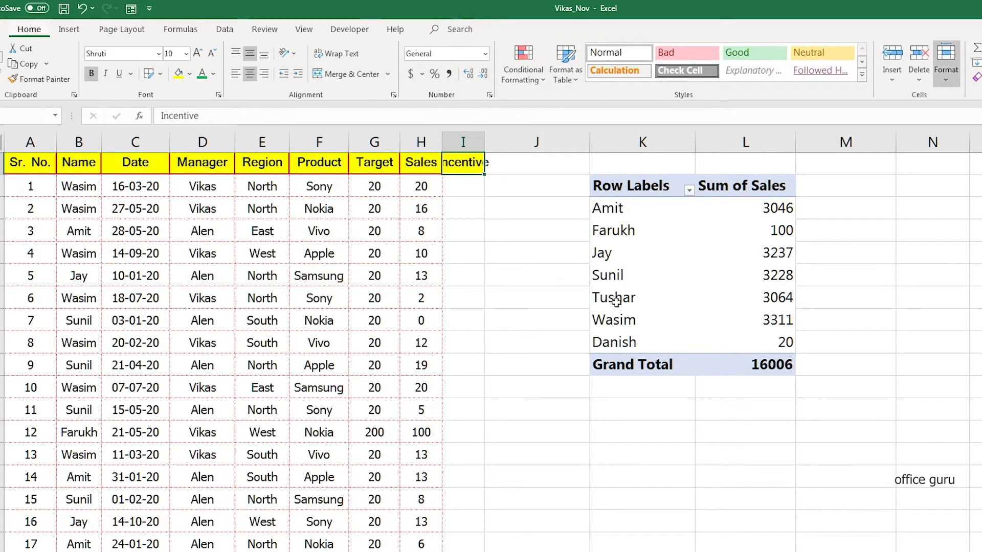
pyautogui.hotkey('alt', 'h')
pyautogui.press('o')
pyautogui.press('i')
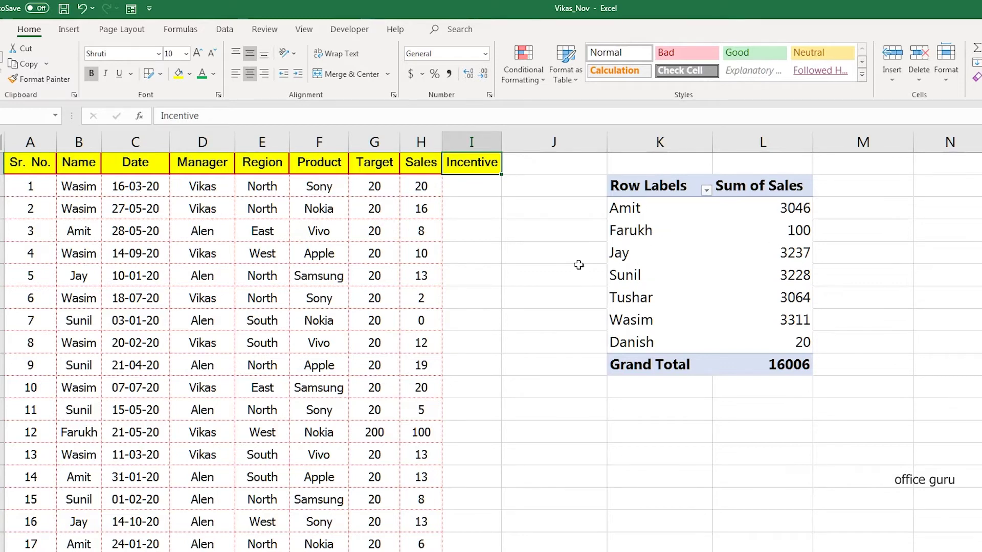
# Fill I2:I1572 with =RANDBETWEEN(500,1000), paste as fixed values, and refresh the PivotTable
pyautogui.press('Left')
pyautogui.hotkey('ctrl', 'Down')
pyautogui.press('Right')
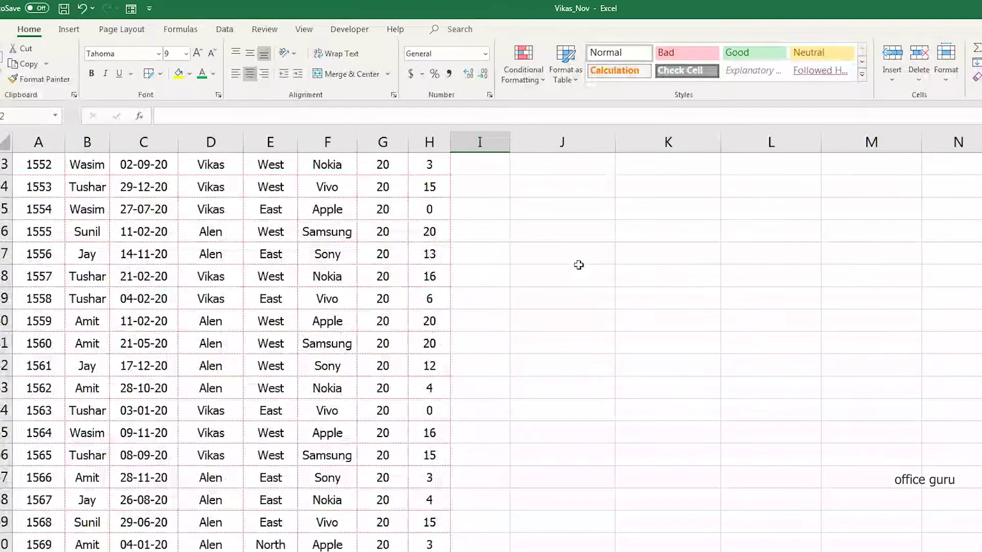
pyautogui.hotkey('ctrl', 'shift', 'Up')
pyautogui.write('=ran')
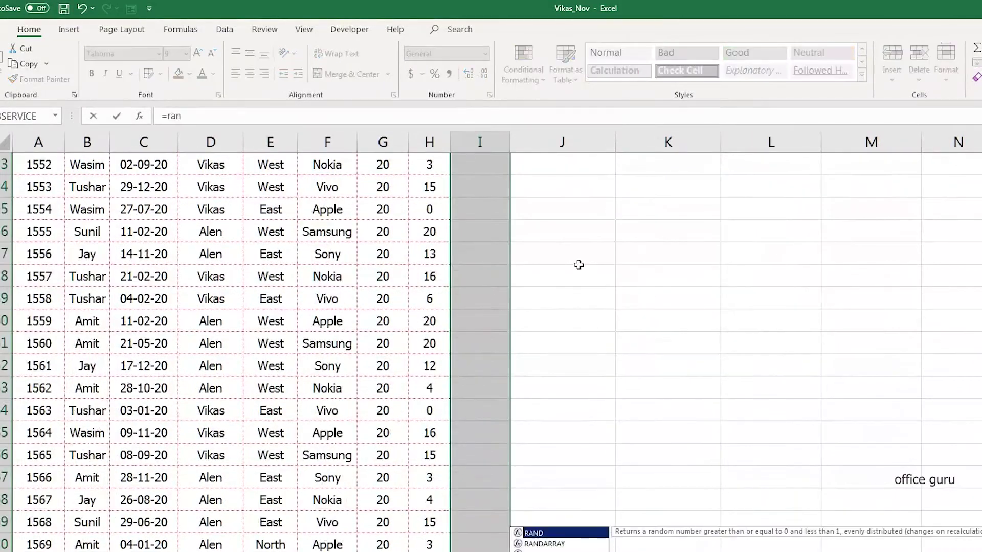
pyautogui.press('Down')
pyautogui.press('Tab')
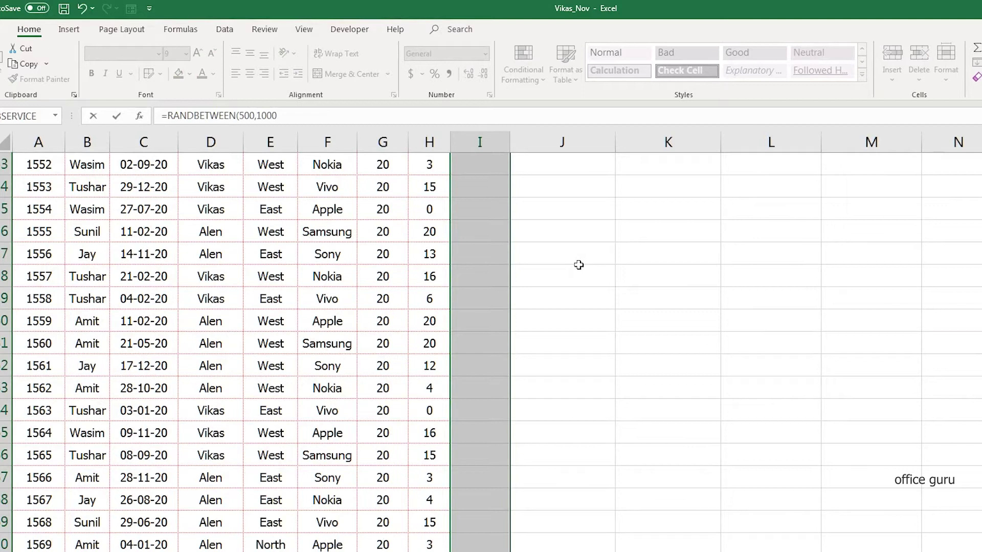
pyautogui.hotkey('ctrl', 'Return')
pyautogui.hotkey('ctrl', 'c')
pyautogui.hotkey('shift', 'F10')
pyautogui.press('v')
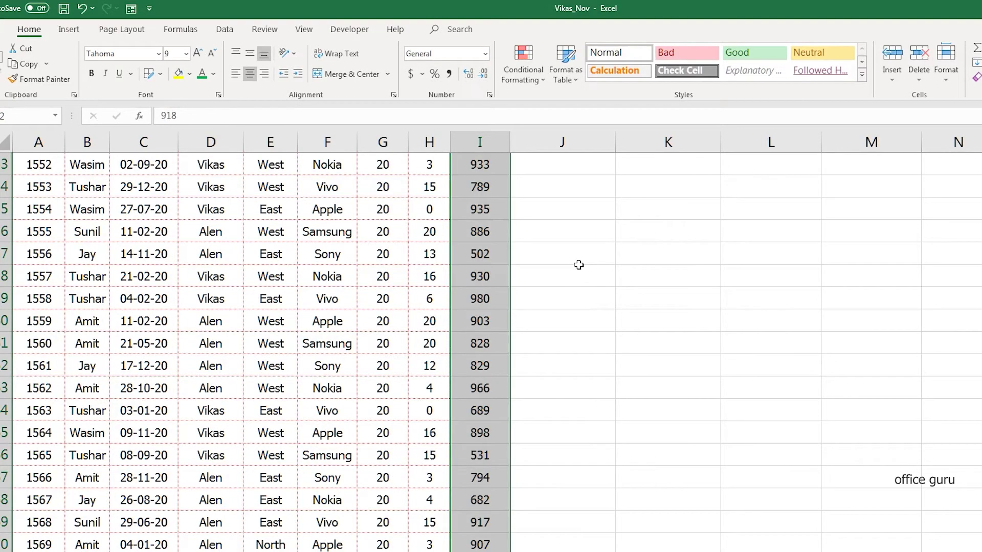
pyautogui.press('Escape')
pyautogui.hotkey('ctrl', 'Up')
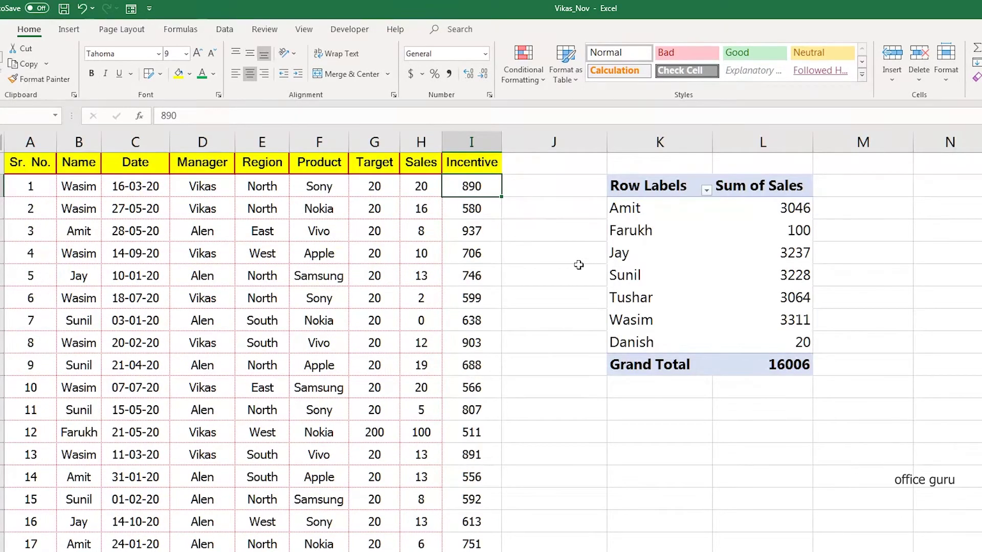
pyautogui.rightClick(729, 232)
pyautogui.click(767, 298)
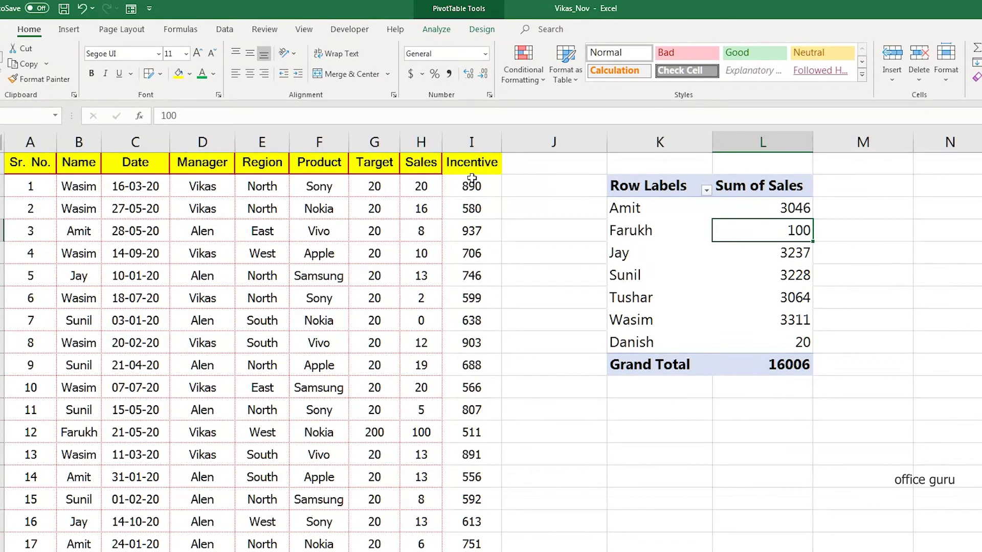
# Change the PivotTable data source to $A$1:$I$1572 so it includes the Incentive column
pyautogui.click(678, 256)
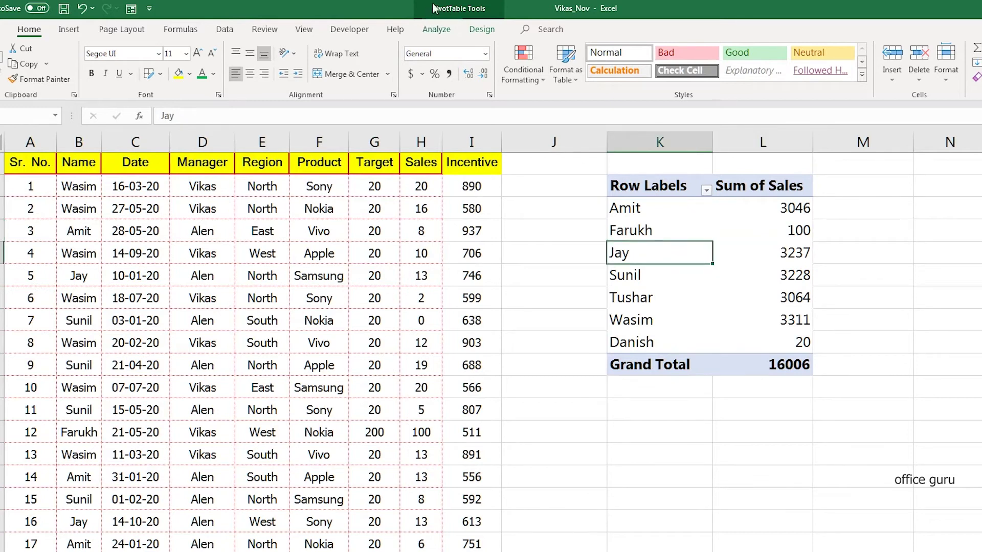
pyautogui.click(438, 29)
pyautogui.click(502, 79)
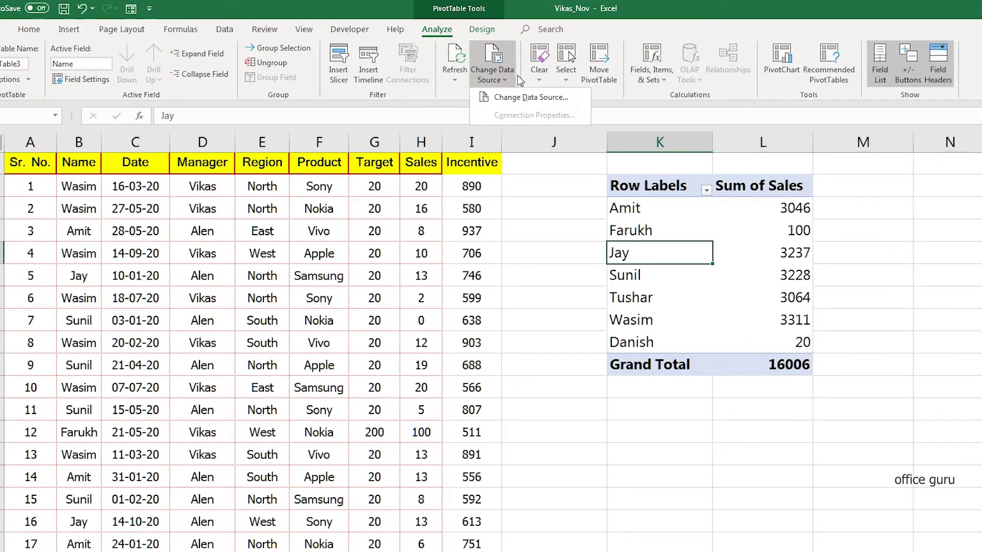
pyautogui.click(523, 100)
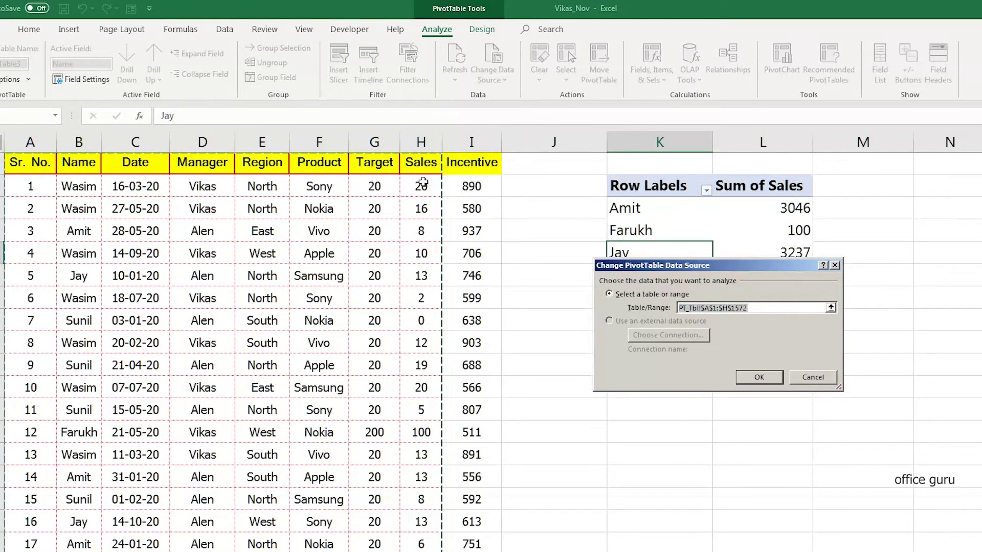
pyautogui.click(20, 162)
pyautogui.hotkey('shift', 'Right')
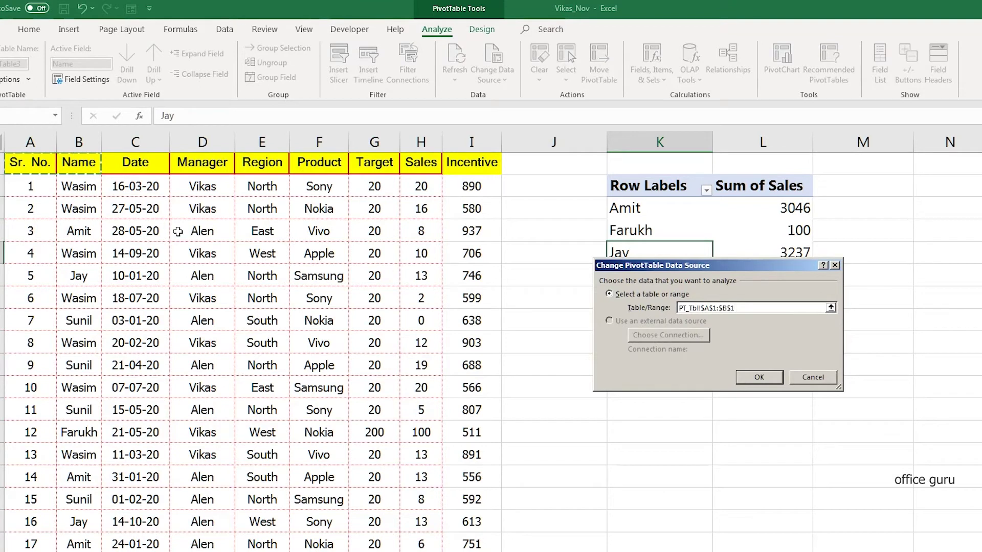
pyautogui.hotkey('ctrl', 'shift', 'Right')
pyautogui.hotkey('ctrl', 'shift', 'Down')
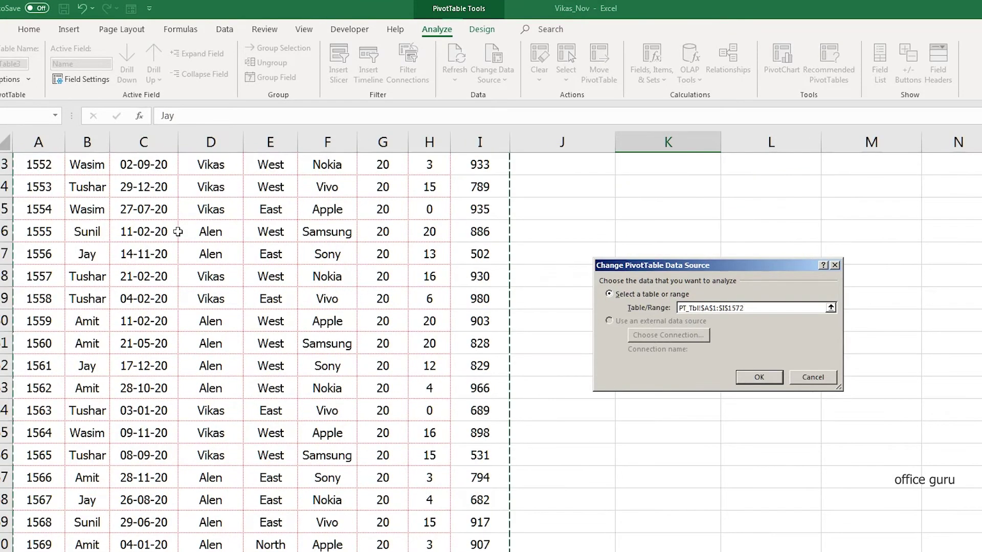
pyautogui.click(772, 380)
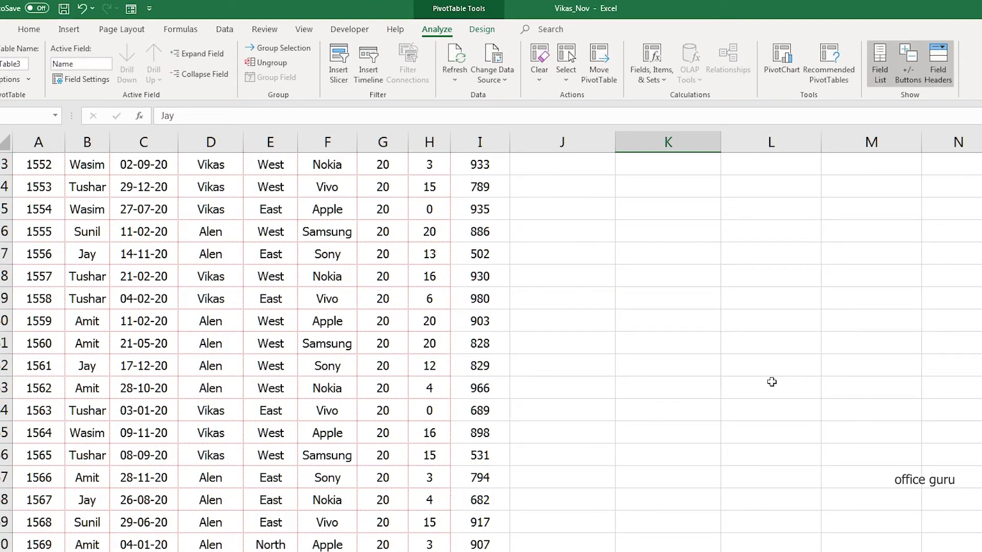
pyautogui.scroll(5, 771, 383)
pyautogui.scroll(7, 772, 382)
pyautogui.scroll(11, 772, 382)
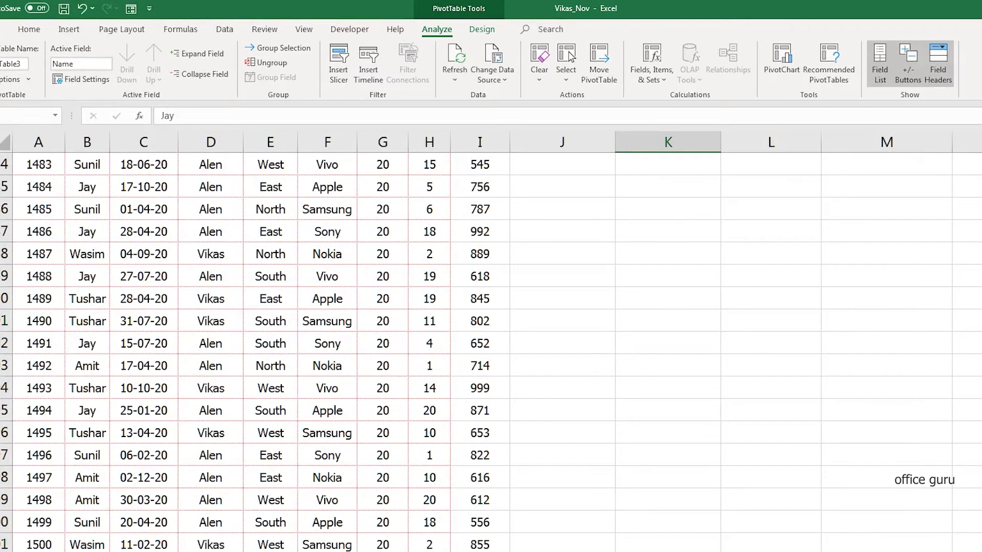
pyautogui.click(521, 412)
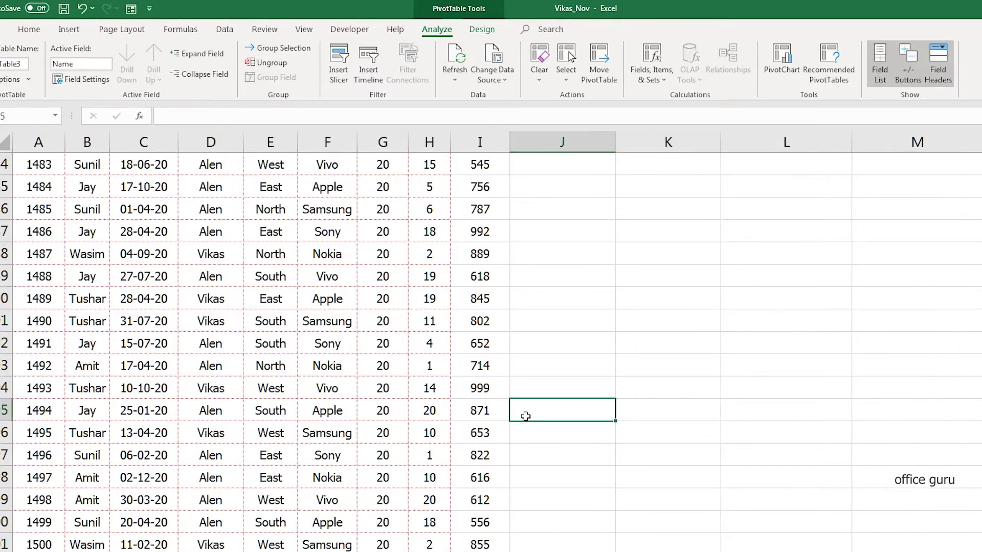
pyautogui.hotkey('ctrl', 'Up')
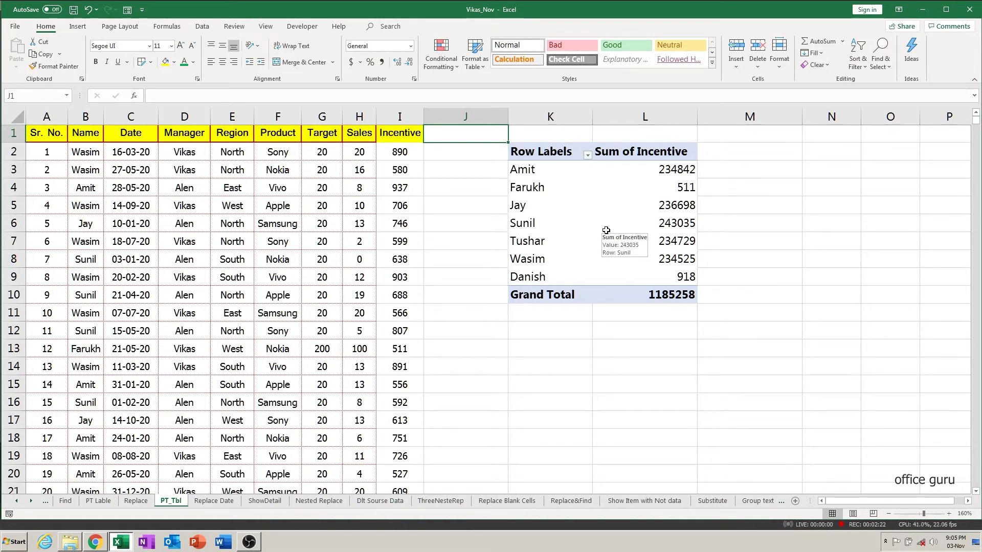
# Select the whole PivotTable and delete it
pyautogui.press('Down')
pyautogui.press('Right')
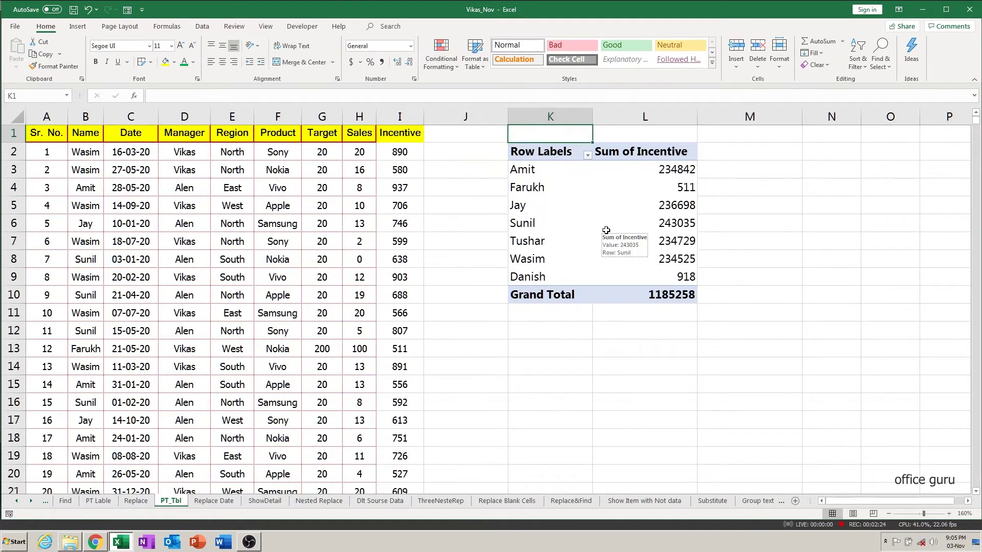
pyautogui.hotkey('ctrl', 'a')
pyautogui.press('Delete')
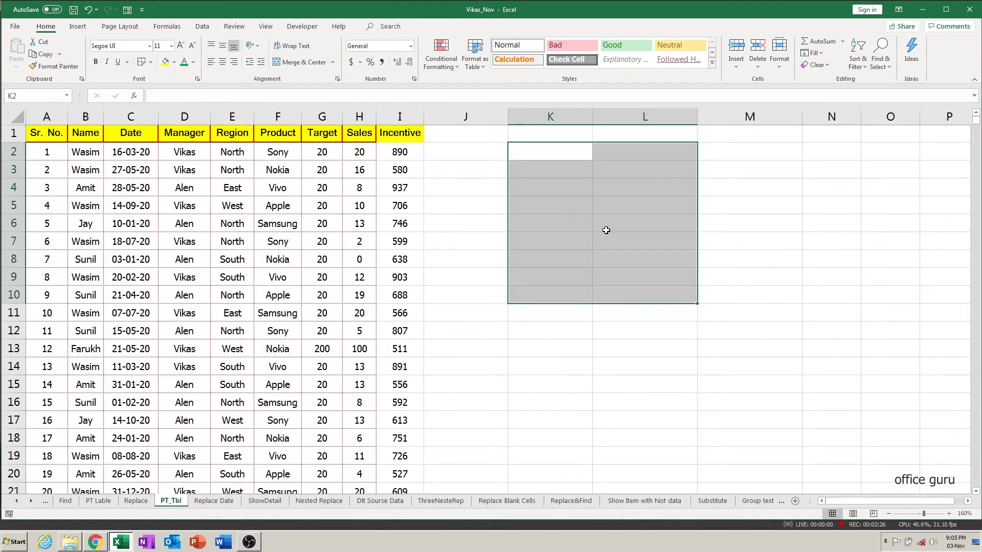
# Select the sales data from A1 through the Incentive column to the last row
pyautogui.press('Home')
pyautogui.press('Up')
pyautogui.hotkey('ctrl', 'shift', 'Right')
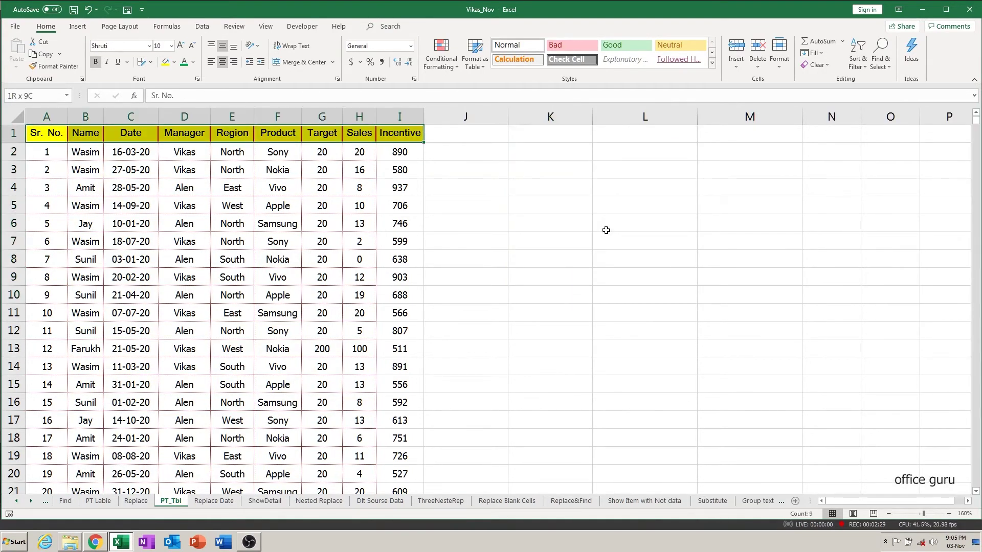
pyautogui.hotkey('ctrl', 'shift', 'Down')
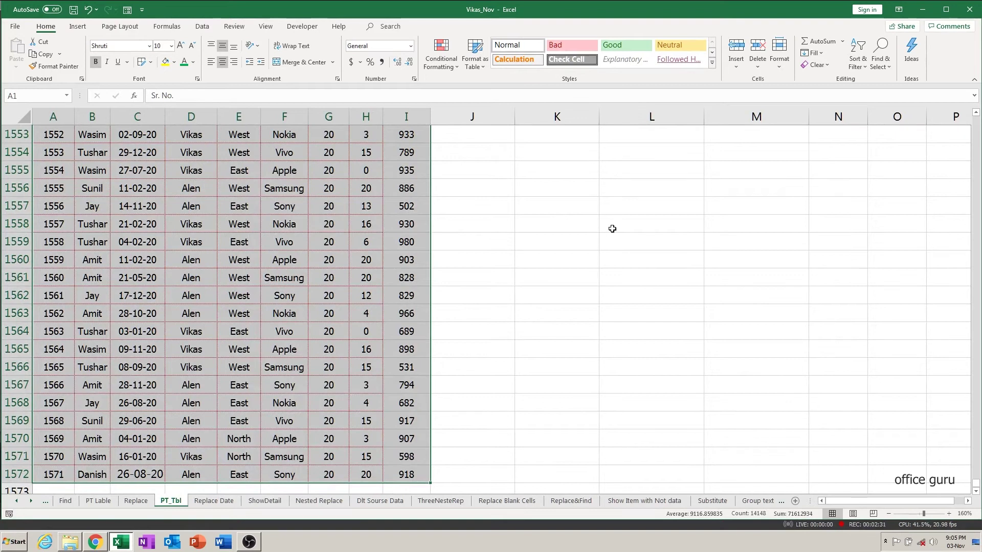
pyautogui.moveTo(976, 484); pyautogui.dragTo(974, 113)
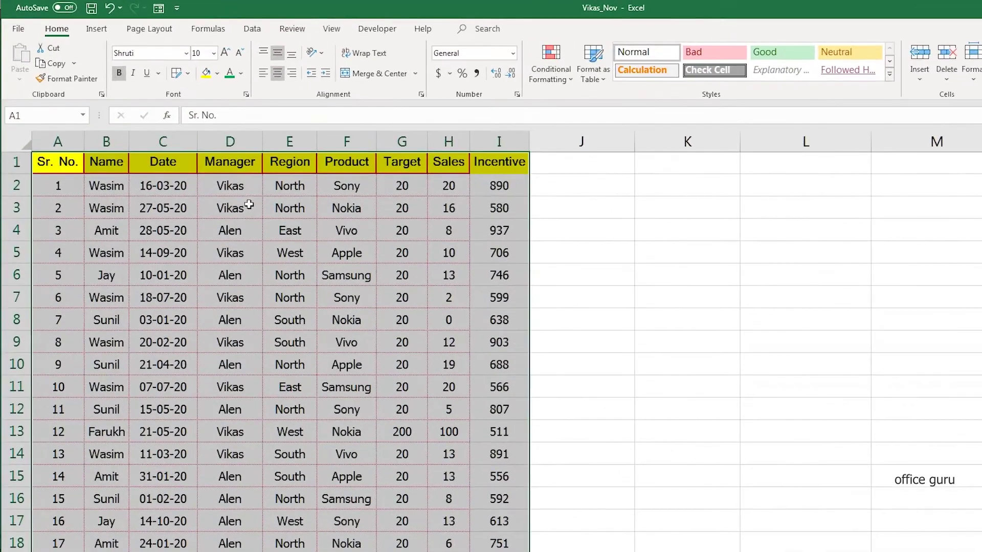
pyautogui.click(95, 29)
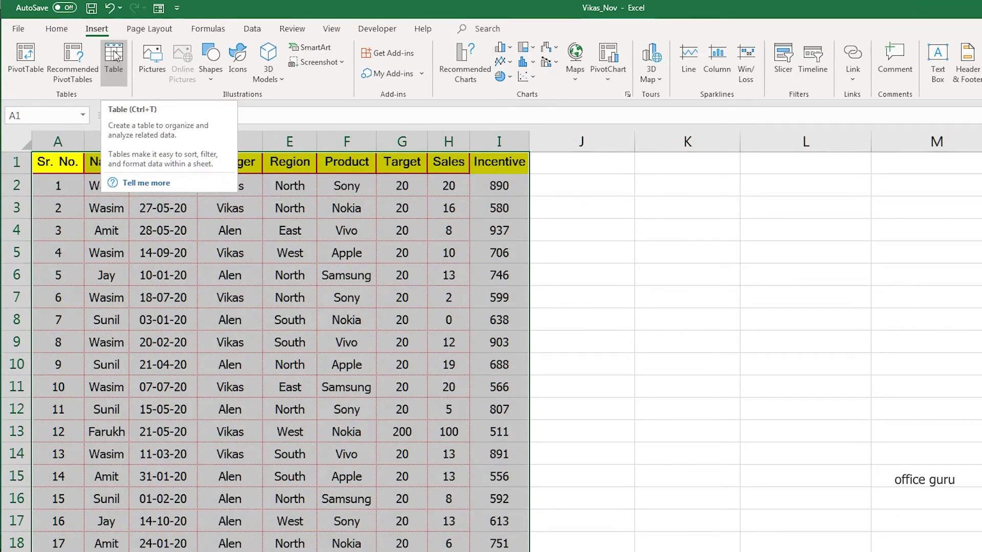
# Convert A1:I1572 into a table with headers, named Table1
pyautogui.click(114, 62)
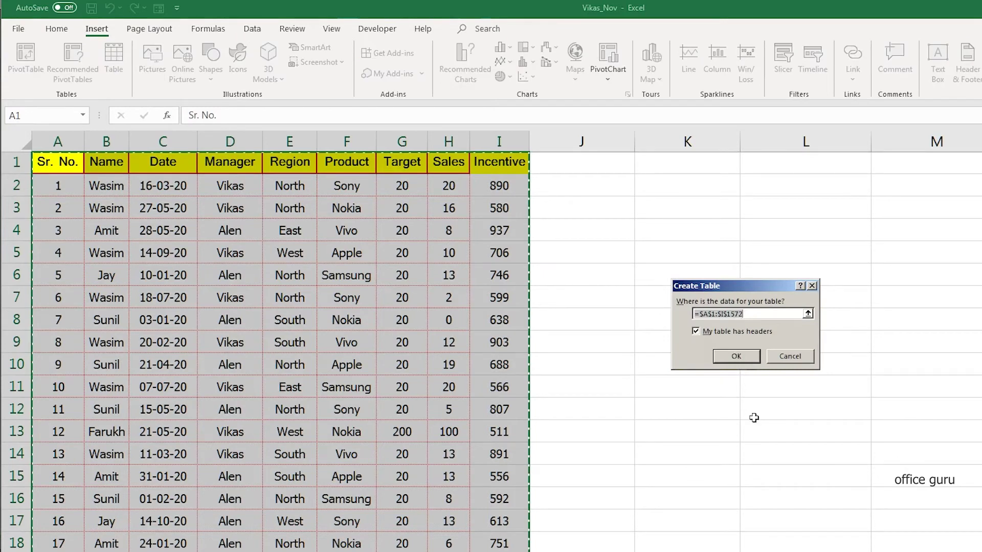
pyautogui.click(733, 361)
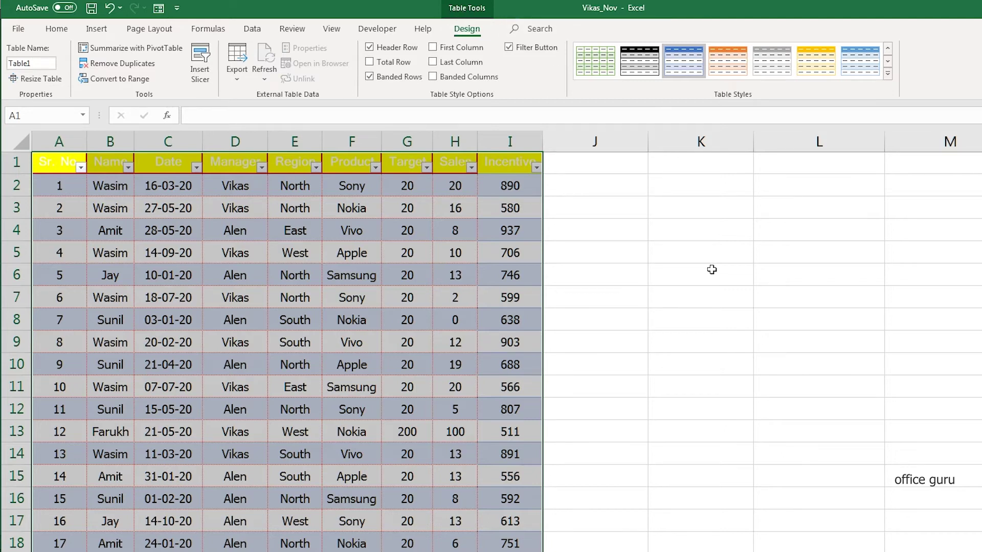
pyautogui.click(645, 63)
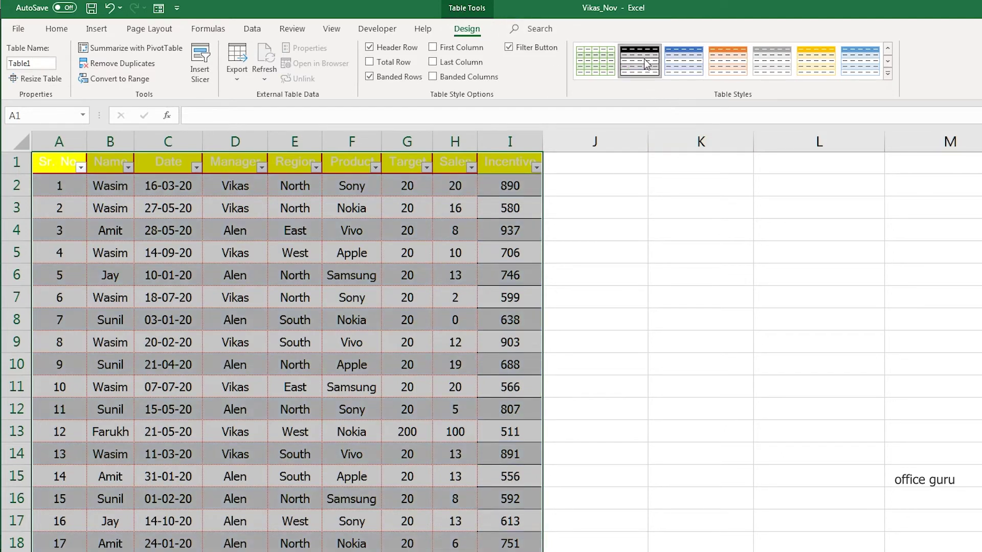
# Apply the black-and-grey Medium banded table style to Table1
pyautogui.click(681, 65)
pyautogui.click(738, 67)
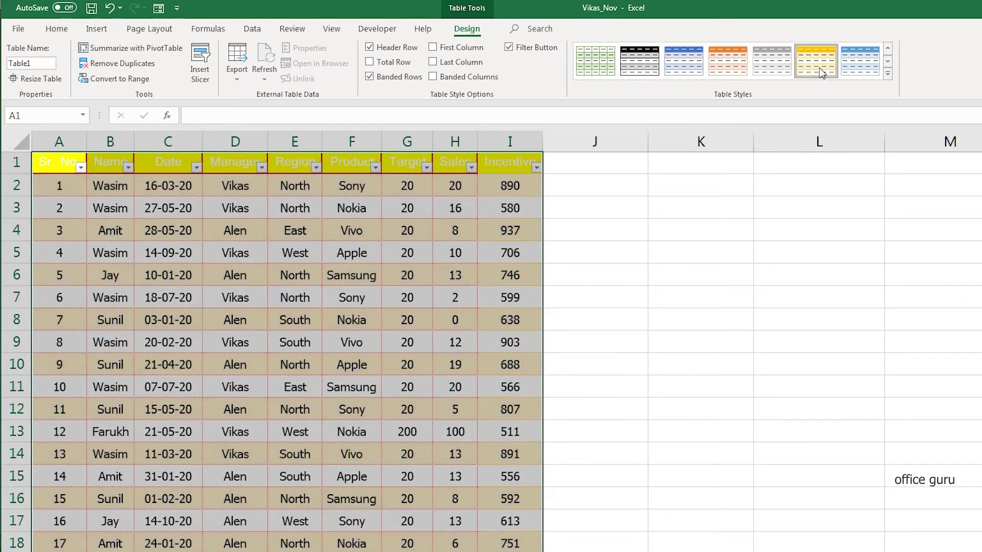
pyautogui.click(871, 74)
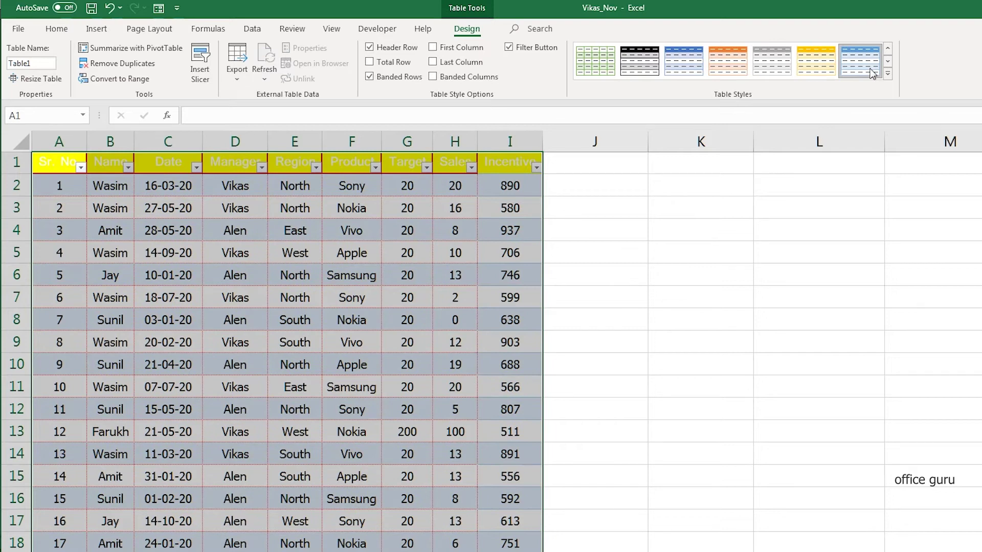
pyautogui.click(888, 73)
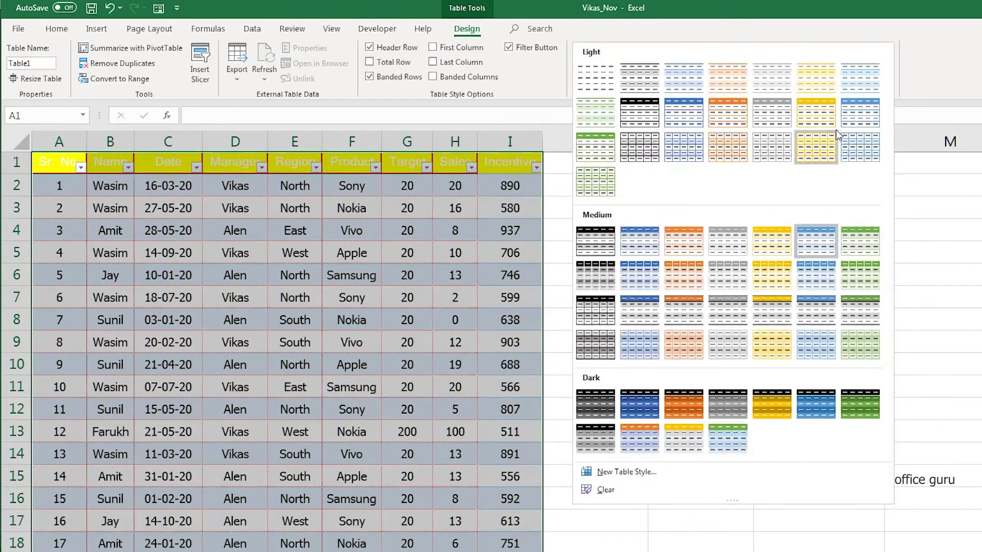
pyautogui.click(593, 247)
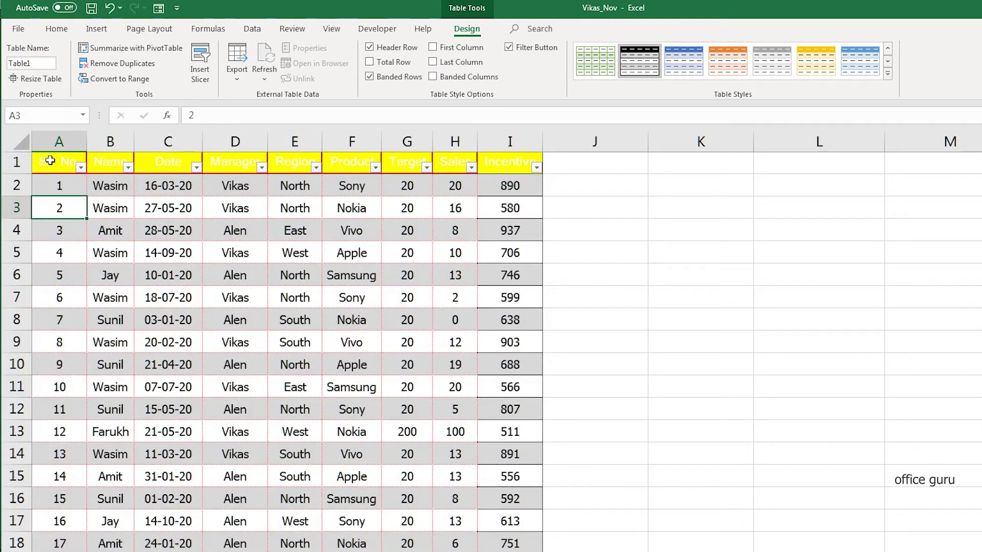
# Fill the header row A1:I1 with grey
pyautogui.moveTo(49, 161); pyautogui.dragTo(512, 162)
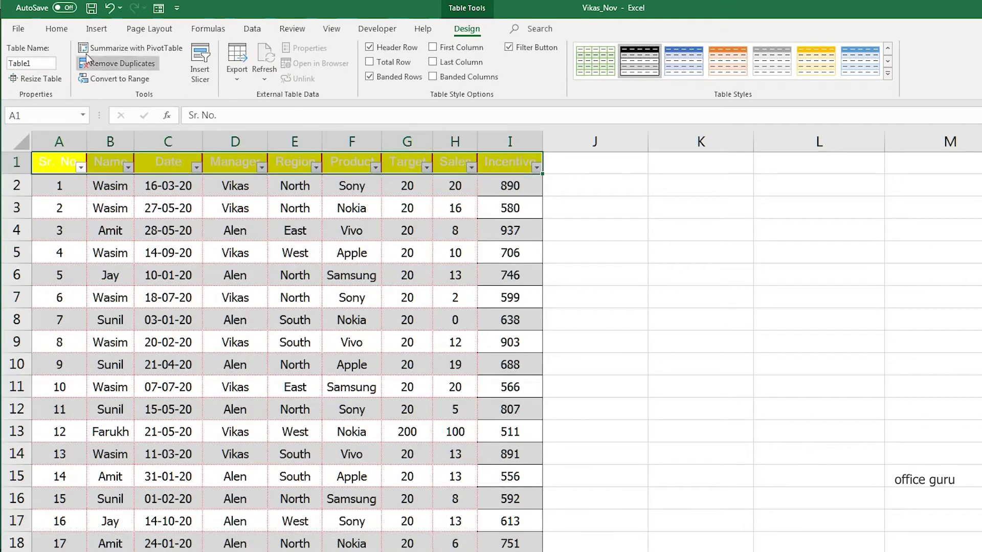
pyautogui.click(57, 29)
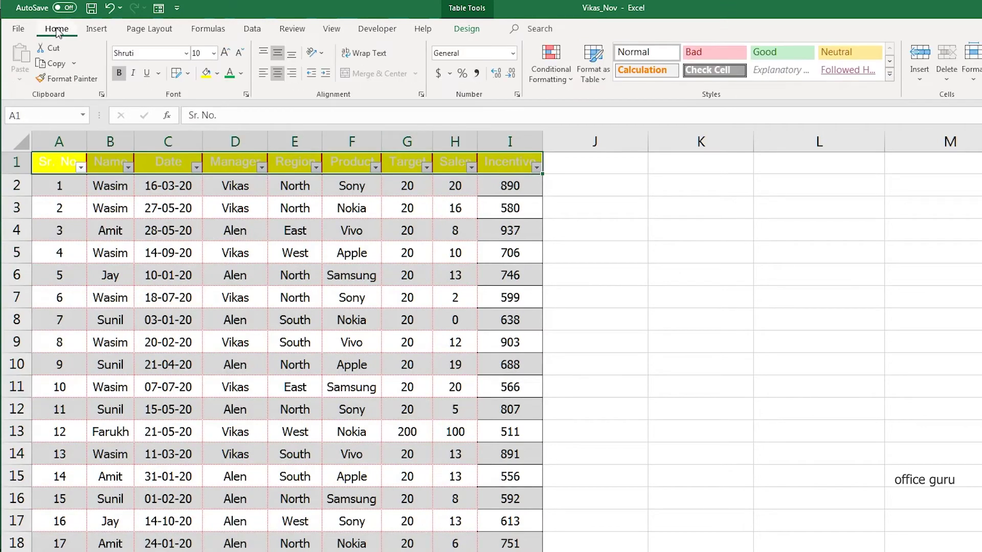
pyautogui.click(217, 74)
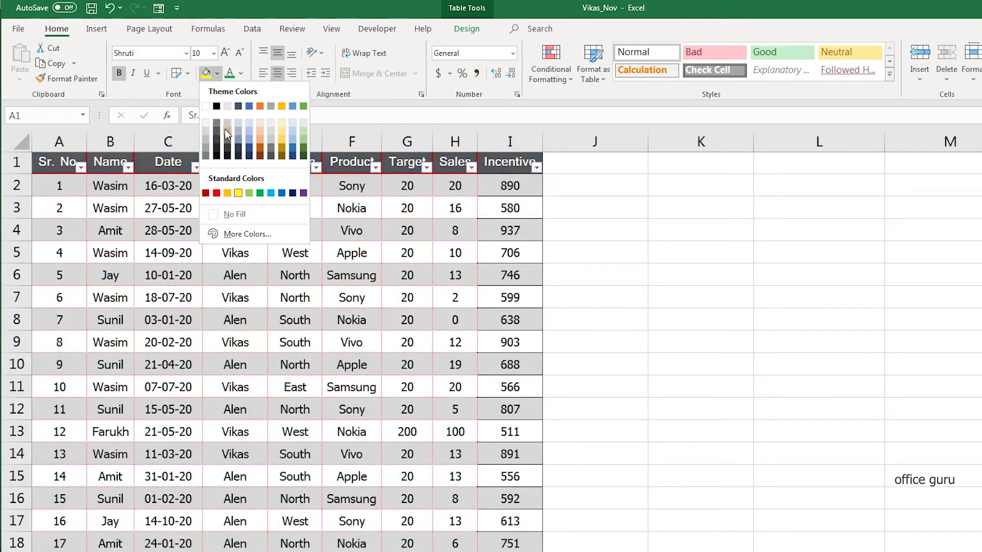
pyautogui.click(227, 134)
pyautogui.click(690, 364)
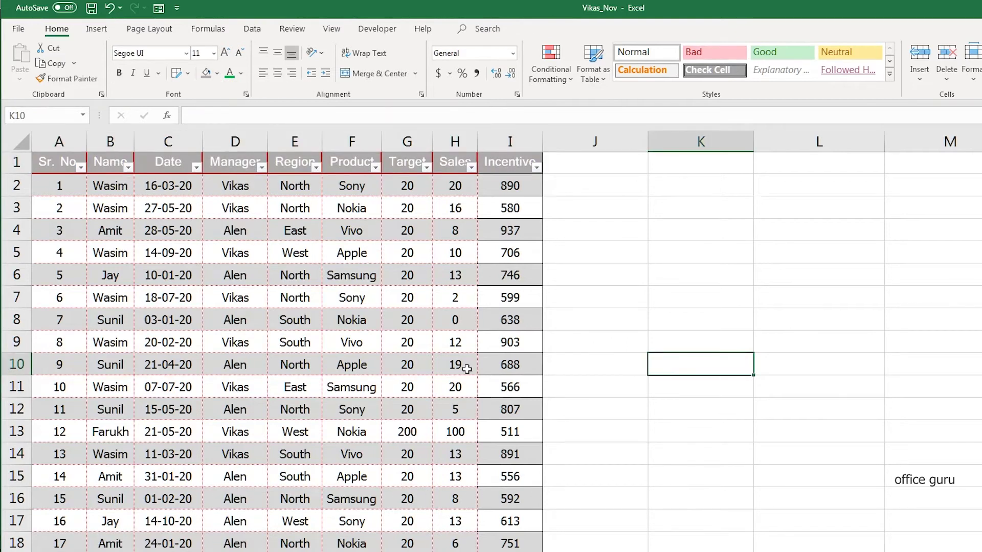
# Remove the filter arrows from the table's header row with Ctrl+Shift+L
pyautogui.click(51, 163)
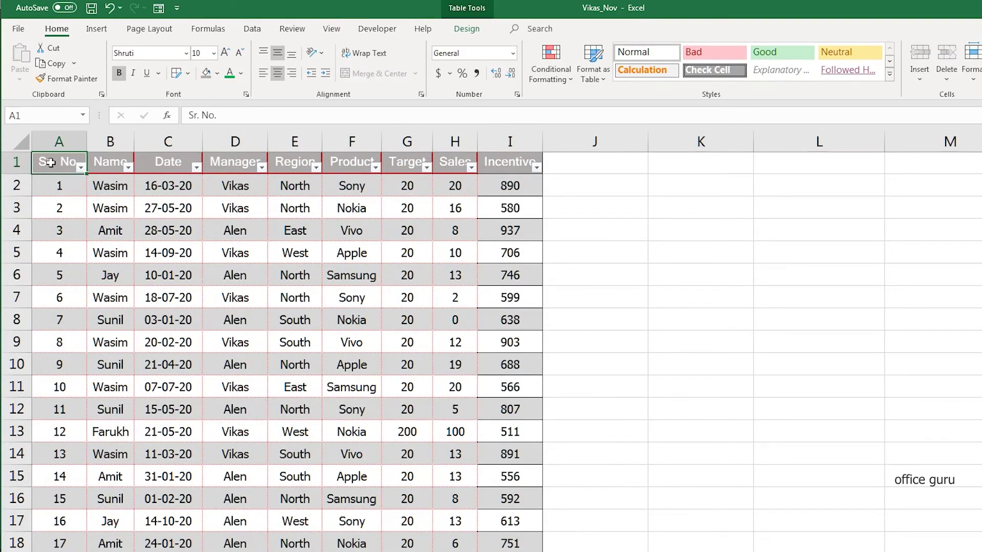
pyautogui.hotkey('ctrl', 'shift', 'l')
pyautogui.press('Down')
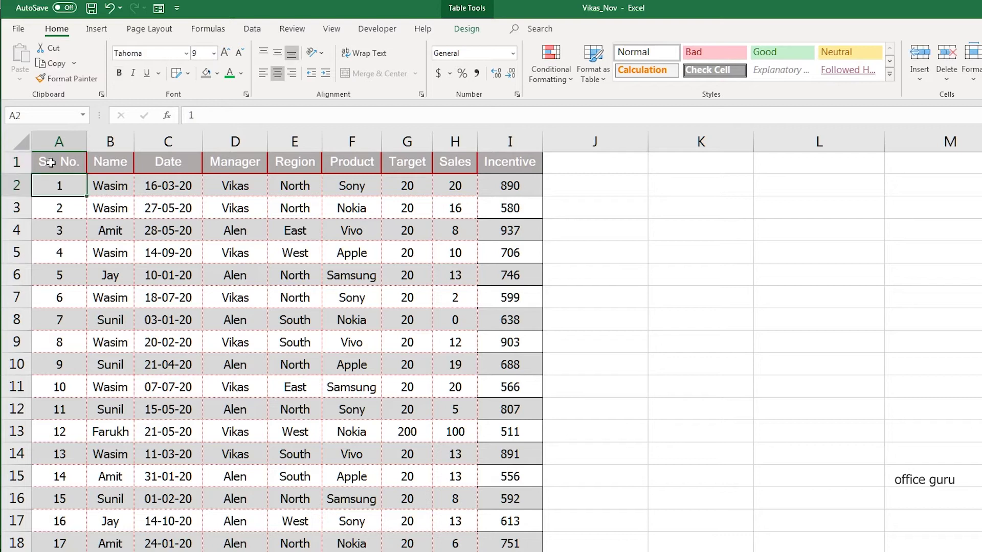
pyautogui.press('Down')
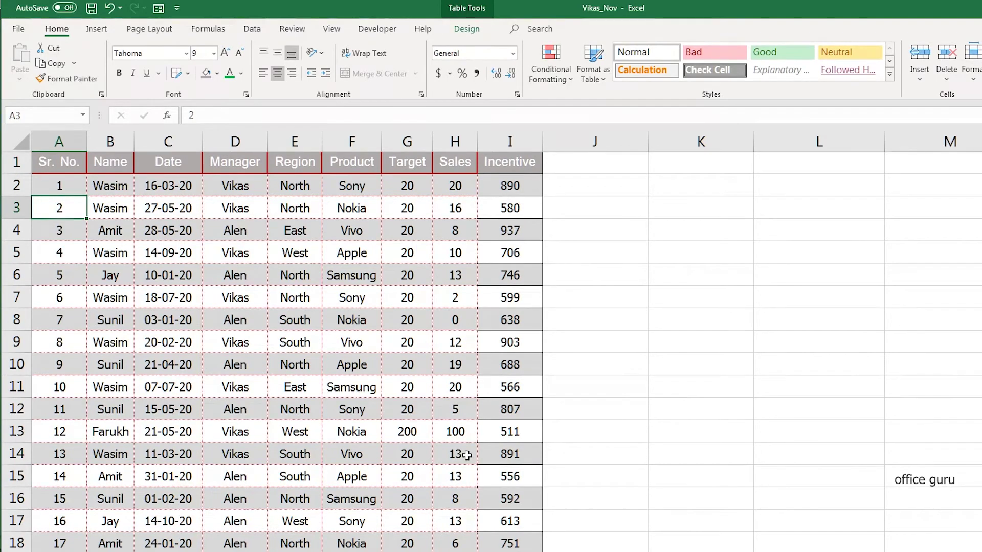
pyautogui.click(683, 292)
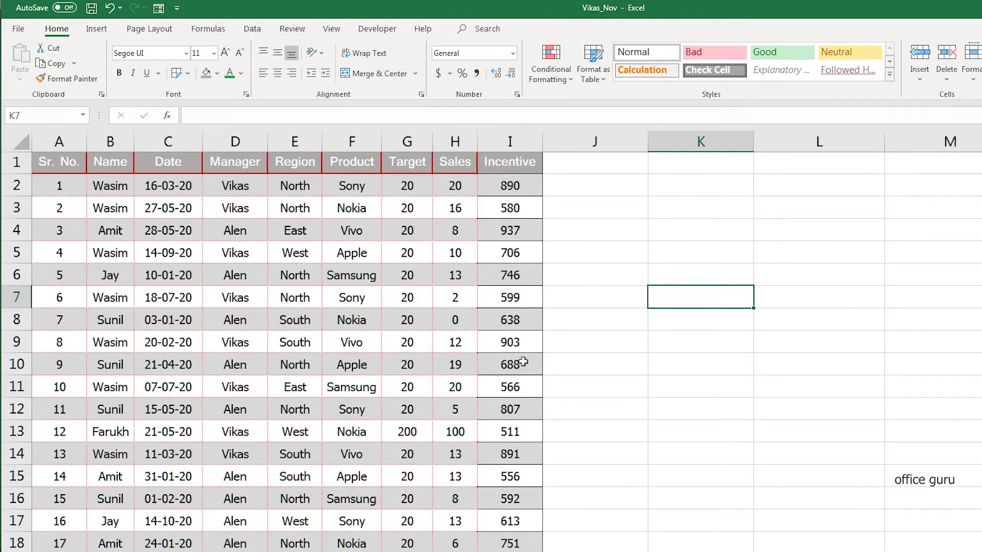
pyautogui.click(351, 369)
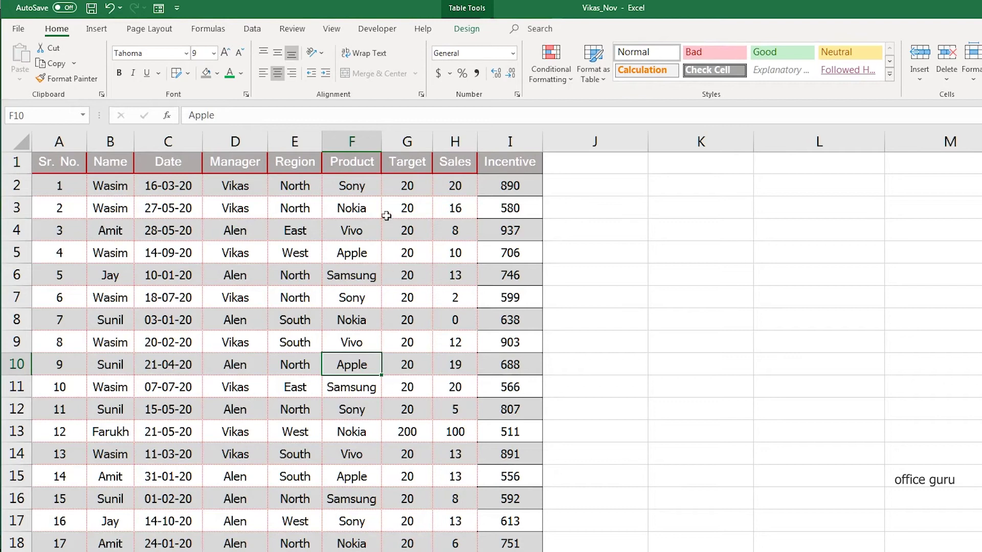
pyautogui.click(465, 31)
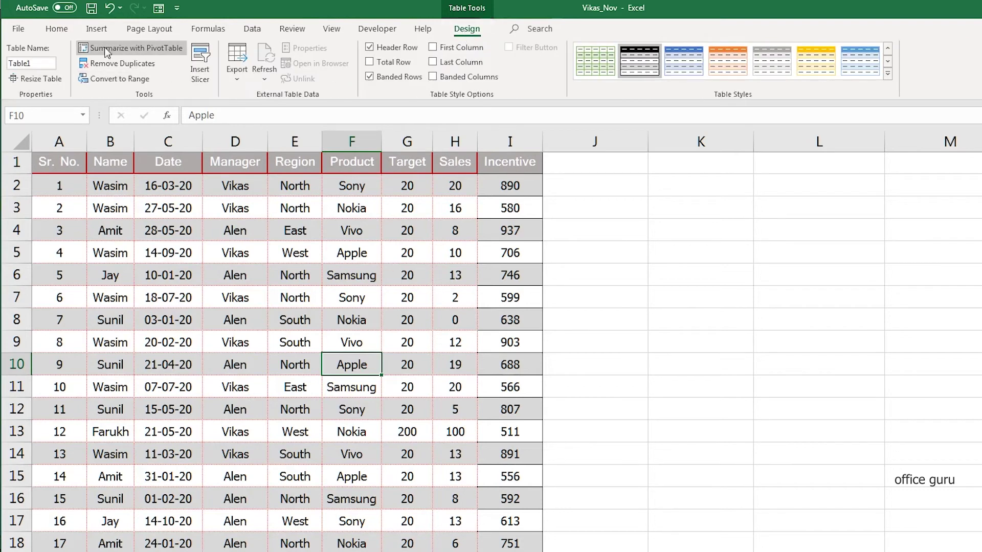
# Insert an empty PivotTable from Table1 at cell L2 on the existing PT_Tbl sheet
pyautogui.click(148, 48)
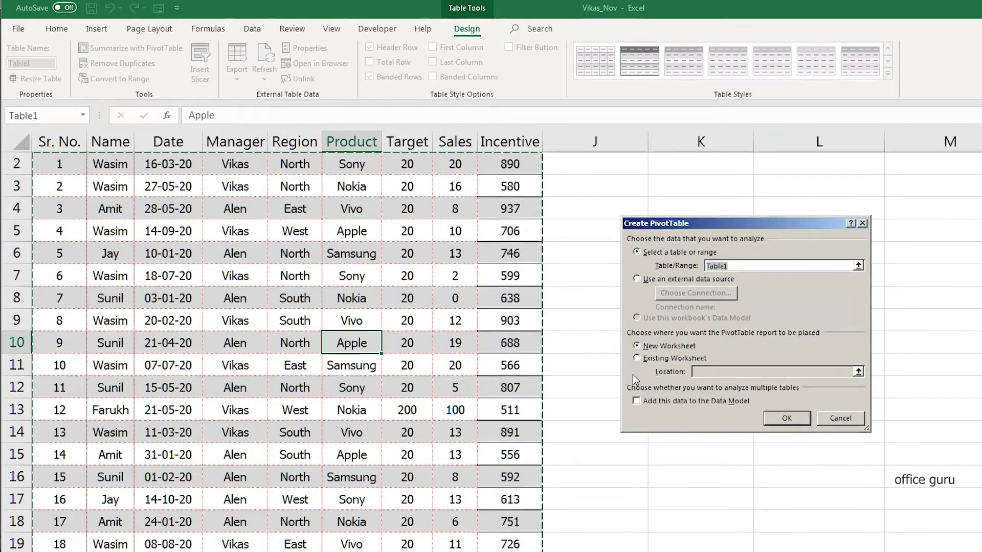
pyautogui.click(636, 358)
pyautogui.click(706, 375)
pyautogui.scroll(1, 583, 263)
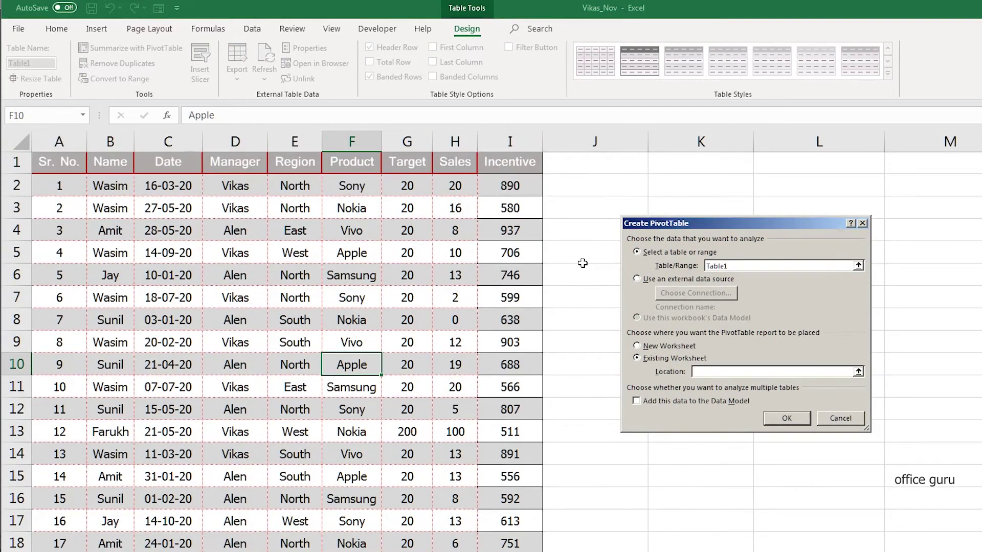
pyautogui.click(696, 188)
pyautogui.click(772, 185)
pyautogui.click(782, 418)
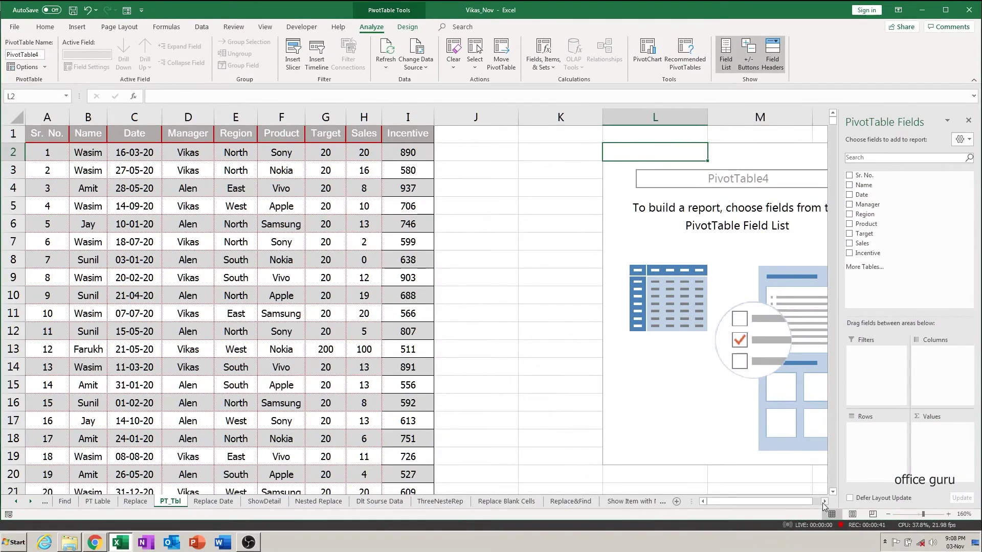
pyautogui.click(824, 501)
pyautogui.click(824, 502)
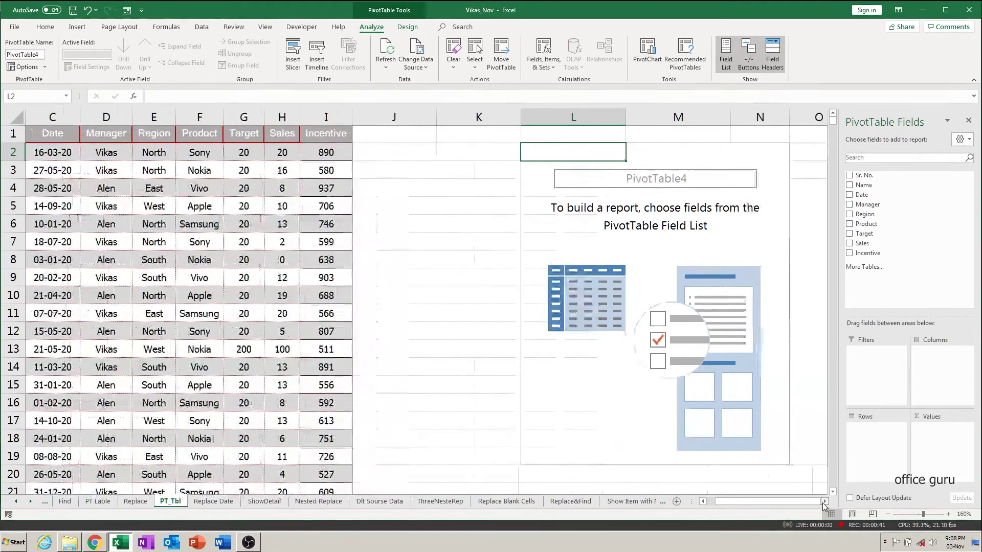
pyautogui.click(824, 502)
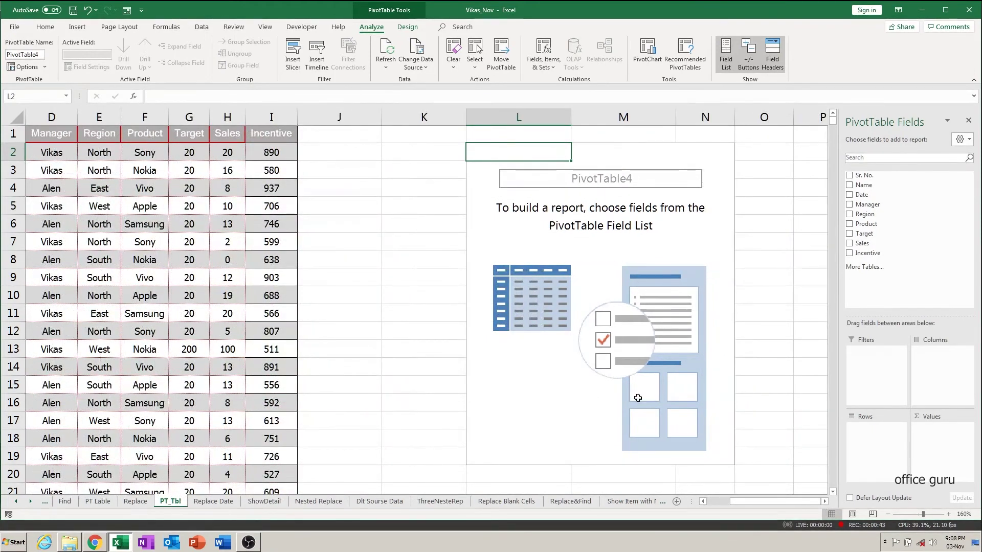
# Put Name in the PivotTable rows and Sum of Incentive in its values
pyautogui.moveTo(869, 185)
pyautogui.mouseDown()
pyautogui.moveTo(861, 284)
pyautogui.moveTo(871, 442)
pyautogui.mouseUp()
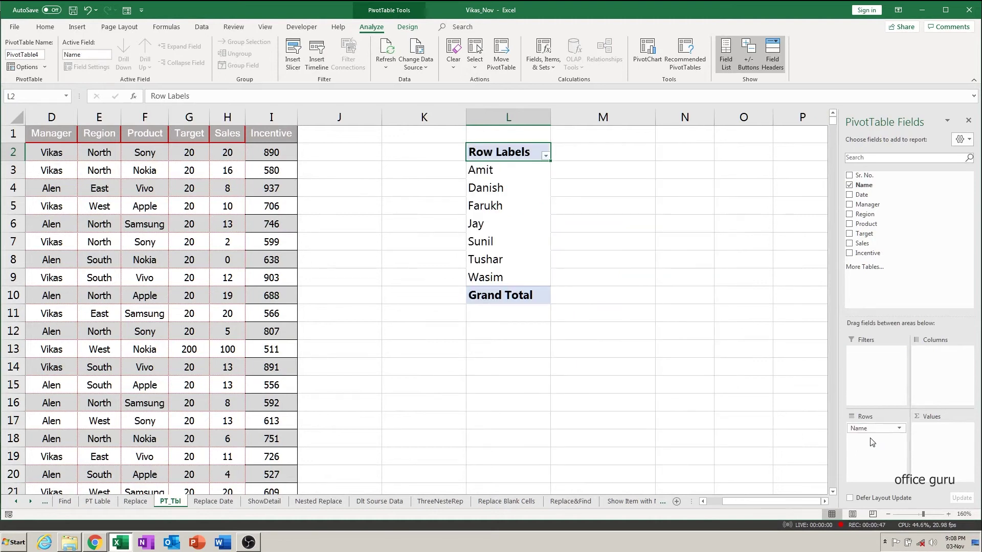
pyautogui.moveTo(884, 253); pyautogui.dragTo(931, 435)
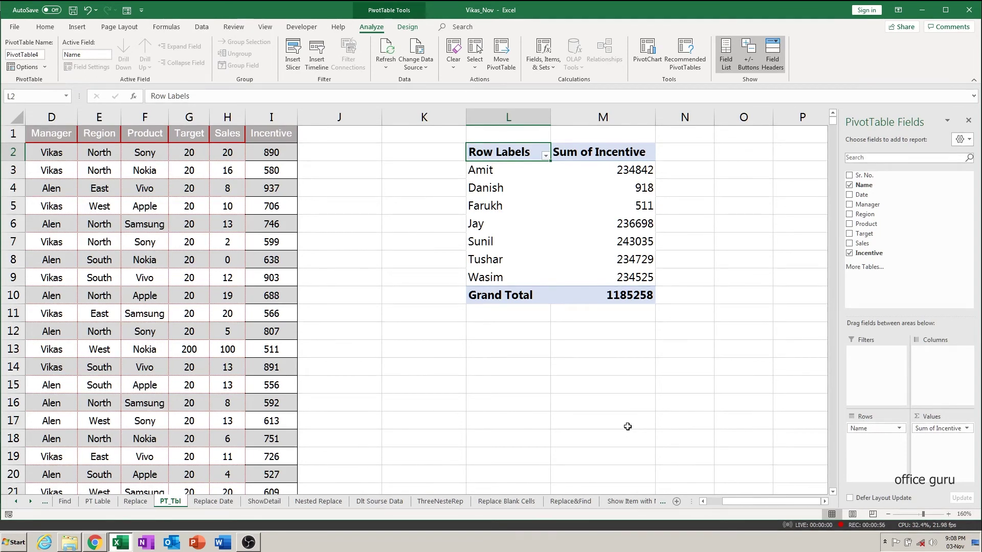
pyautogui.press('Left')
pyautogui.press('Left')
pyautogui.press('Left')
pyautogui.press('Left')
pyautogui.press('Left')
pyautogui.press('Left')
pyautogui.press('Left')
pyautogui.press('Left')
pyautogui.press('Left')
pyautogui.press('Left')
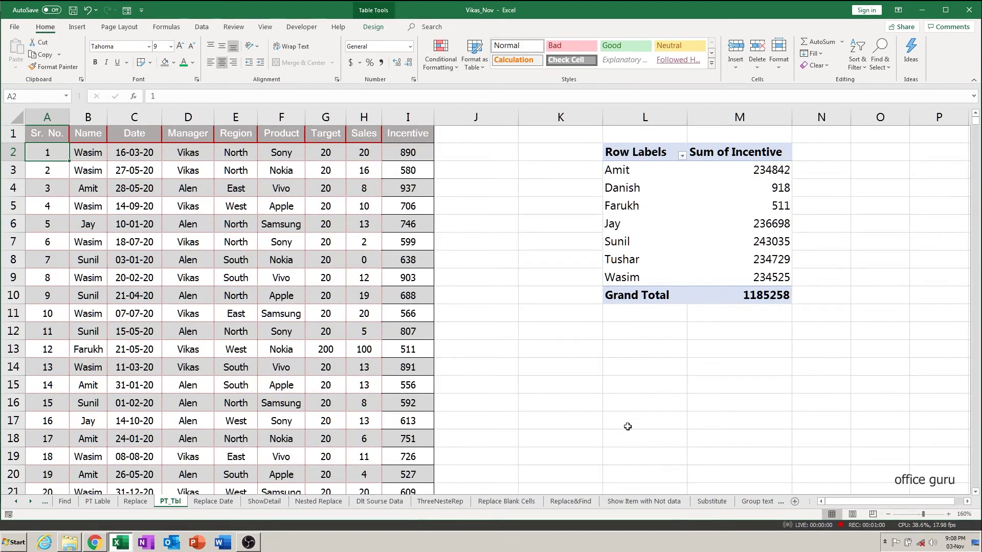
# Start a new record below the table with serial number 1572 and the salesperson's name
pyautogui.hotkey('ctrl', 'Down')
pyautogui.press('Down')
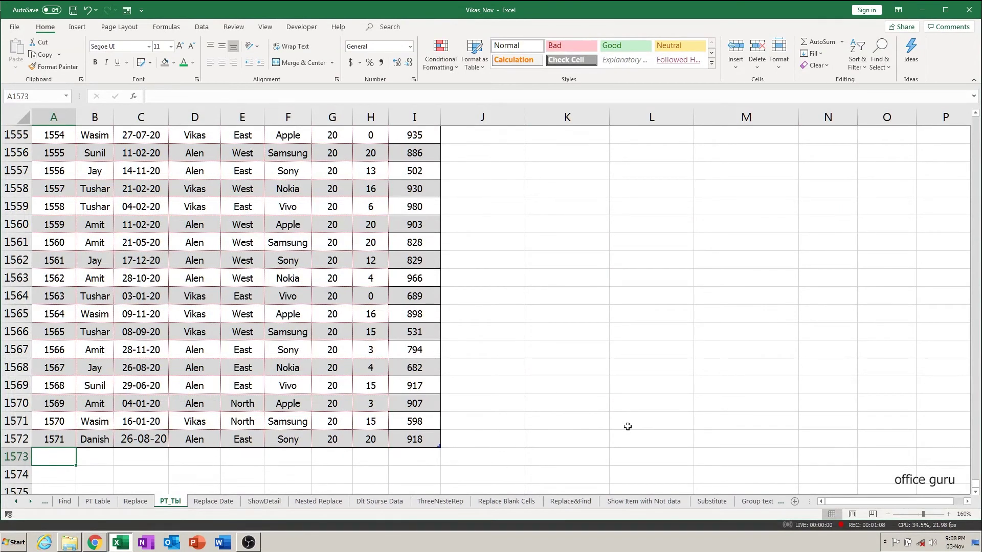
pyautogui.write('1572')
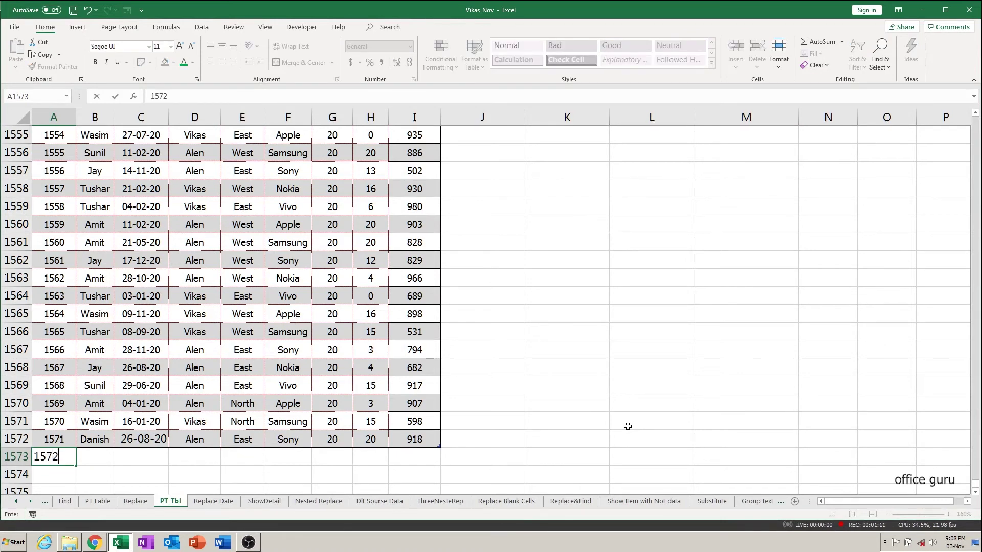
pyautogui.press('Tab')
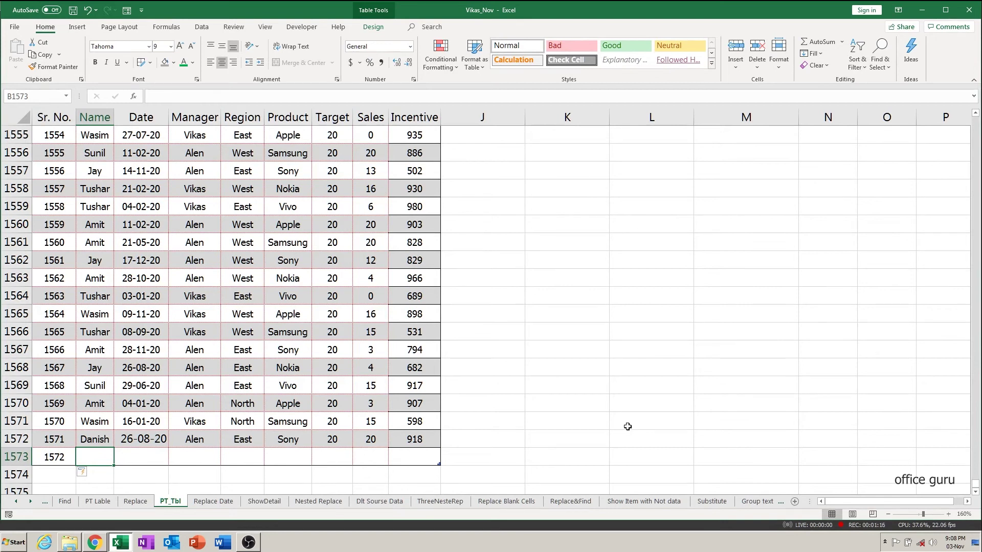
pyautogui.write('Sa')
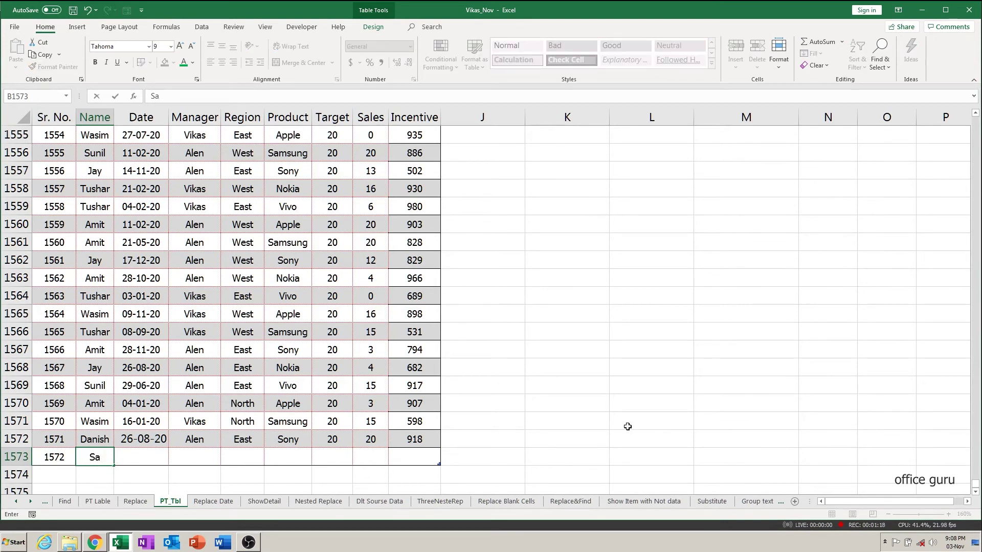
pyautogui.press('BackSpace')
pyautogui.press('BackSpace')
pyautogui.write('Sa')
pyautogui.write('nil')
pyautogui.press('BackSpace')
pyautogui.press('BackSpace')
pyautogui.press('BackSpace')
pyautogui.write('nil')
pyautogui.press('Tab')
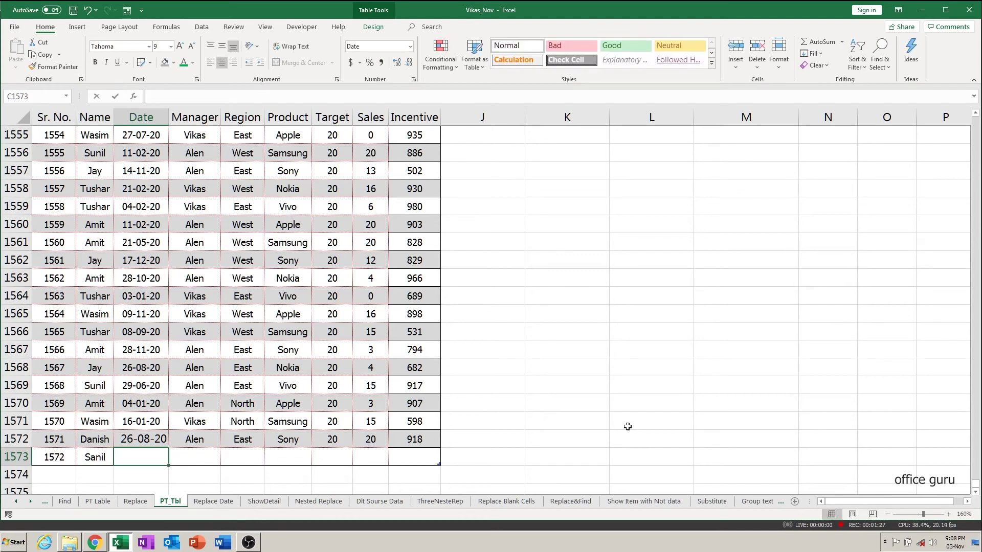
# Fill in date 4/2/2020, the manager, region West and product Vivo
pyautogui.write('4/2/2020')
pyautogui.press('Tab')
pyautogui.write('v')
pyautogui.press('Tab')
pyautogui.write('w')
pyautogui.press('Tab')
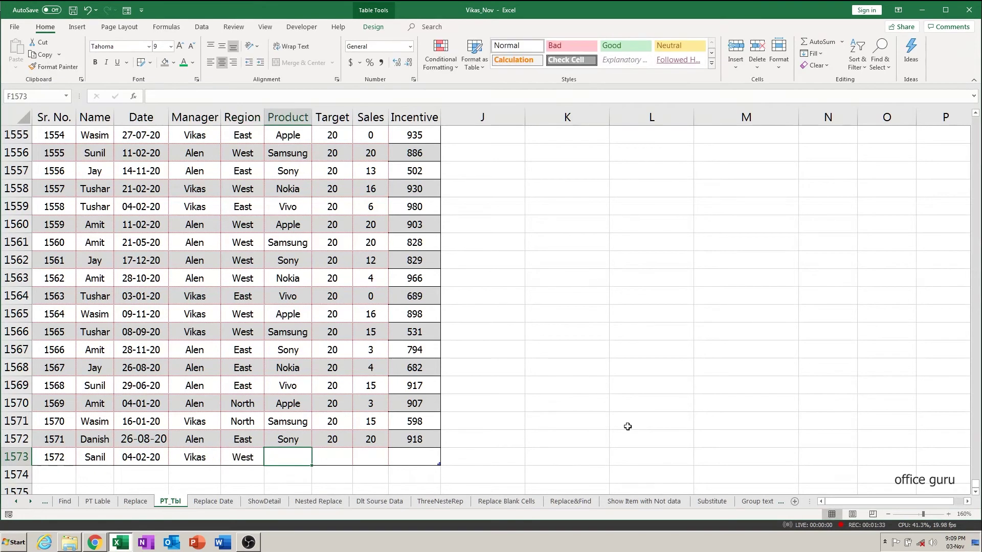
pyautogui.write('vi')
pyautogui.press('Tab')
# Enter target 20, sales 20 and incentive 500, then return to the top
pyautogui.write('20')
pyautogui.press('Tab')
pyautogui.write('20')
pyautogui.press('Tab')
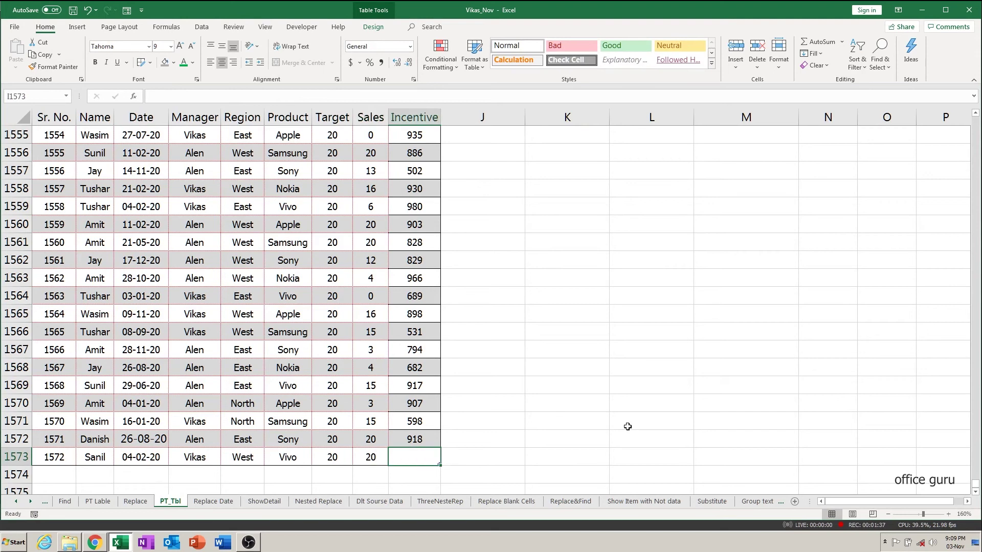
pyautogui.write('500')
pyautogui.press('Tab')
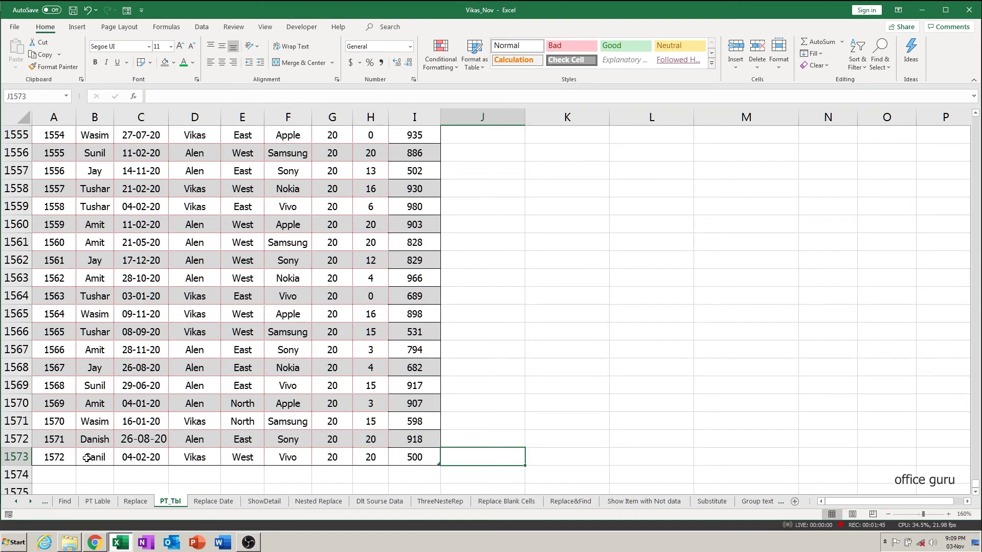
pyautogui.hotkey('ctrl', 'Up')
pyautogui.press('Down')
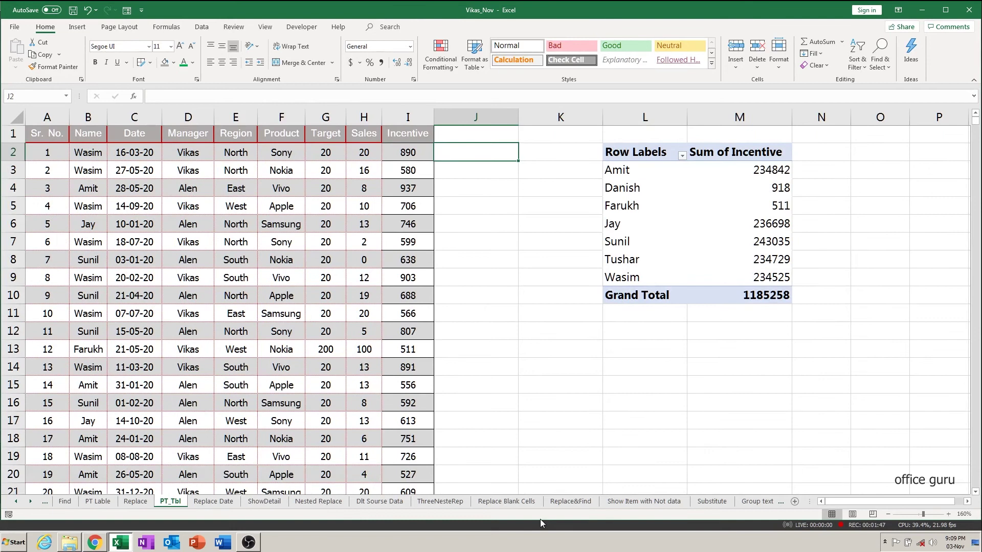
# Refresh the PivotTable so the new salesperson shows 500 and the Grand Total reads 1185758
pyautogui.click(669, 242)
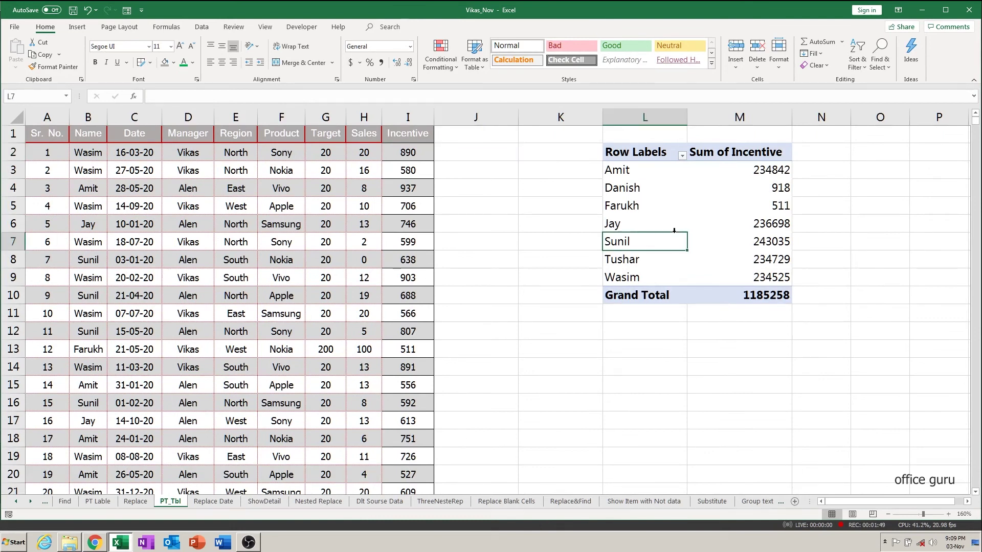
pyautogui.rightClick(669, 242)
pyautogui.click(703, 271)
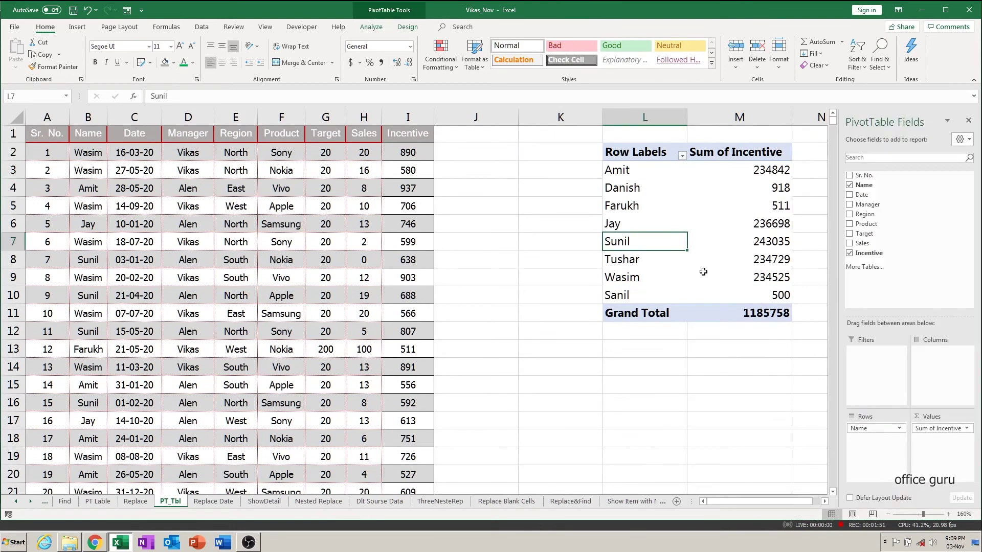
pyautogui.press('Down')
pyautogui.press('Down')
pyautogui.press('Down')
pyautogui.hotkey('shift', 'Right')
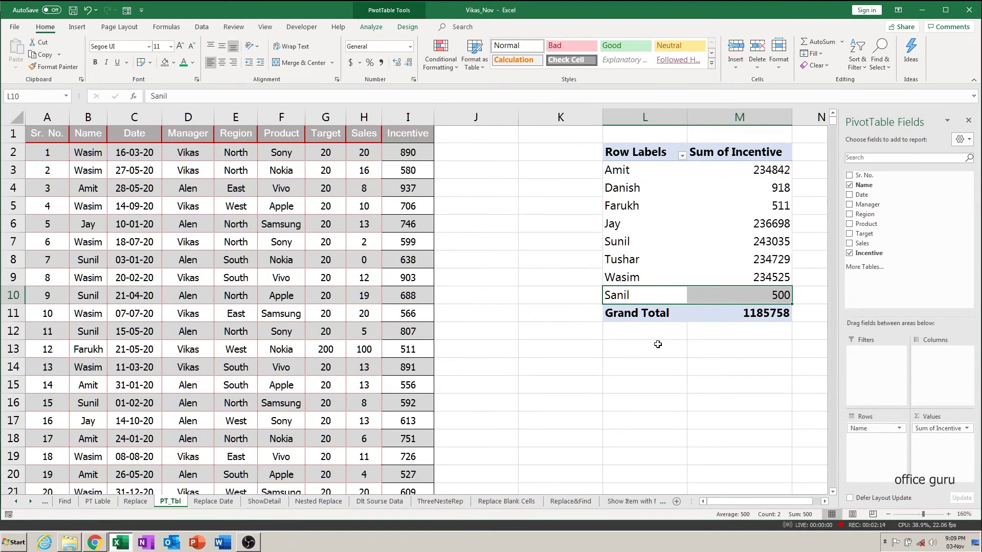
pyautogui.click(654, 344)
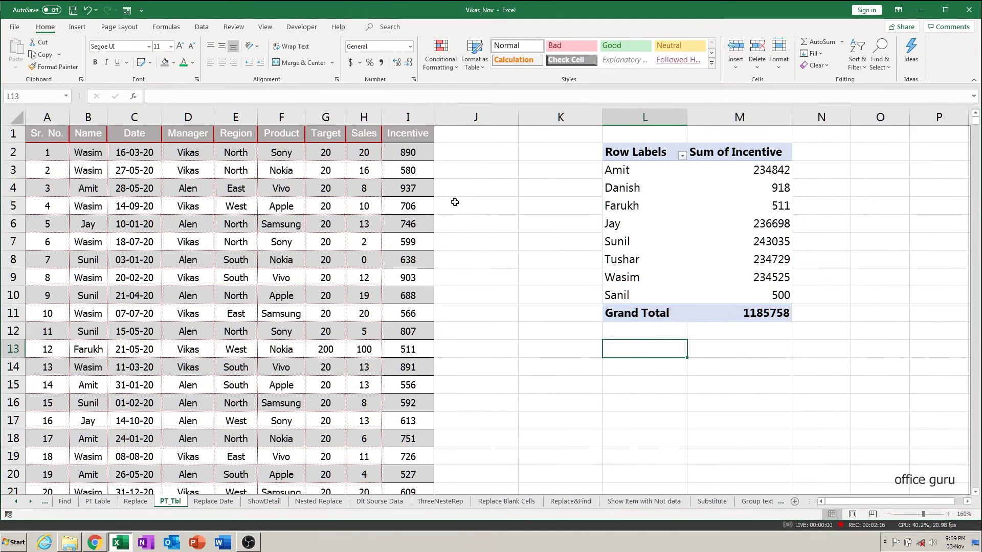
pyautogui.click(454, 138)
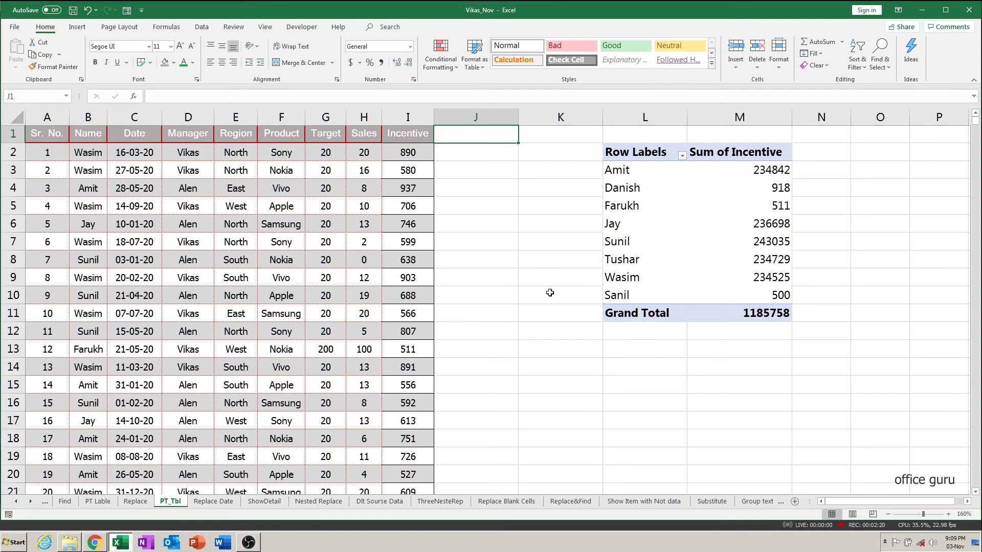
pyautogui.write('Acd')
pyautogui.press('BackSpace')
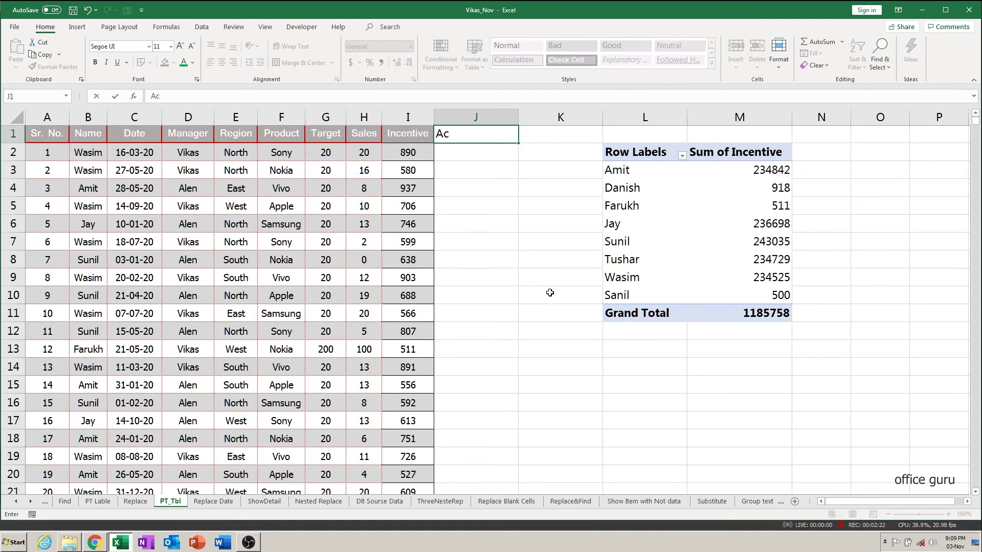
pyautogui.write('hieved')
pyautogui.press('Return')
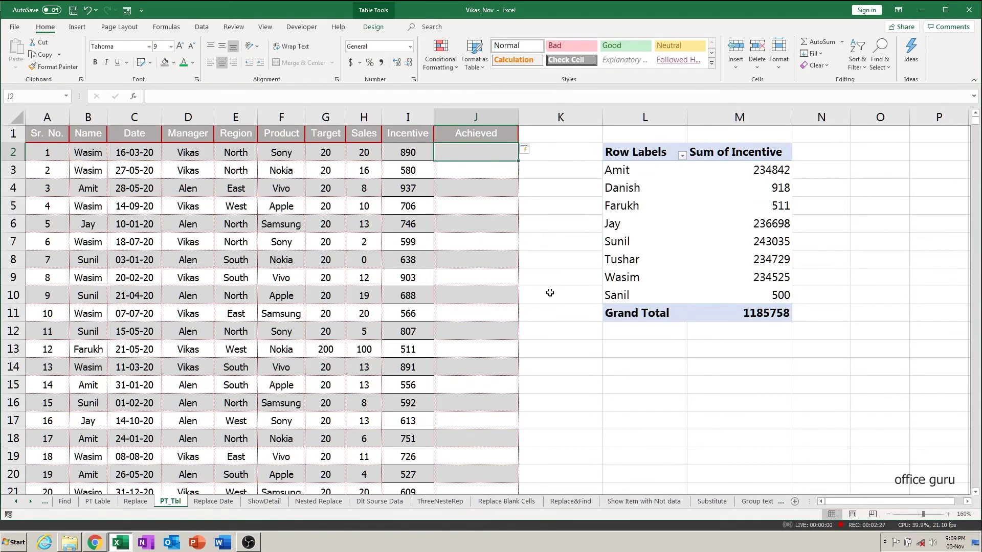
pyautogui.write('=')
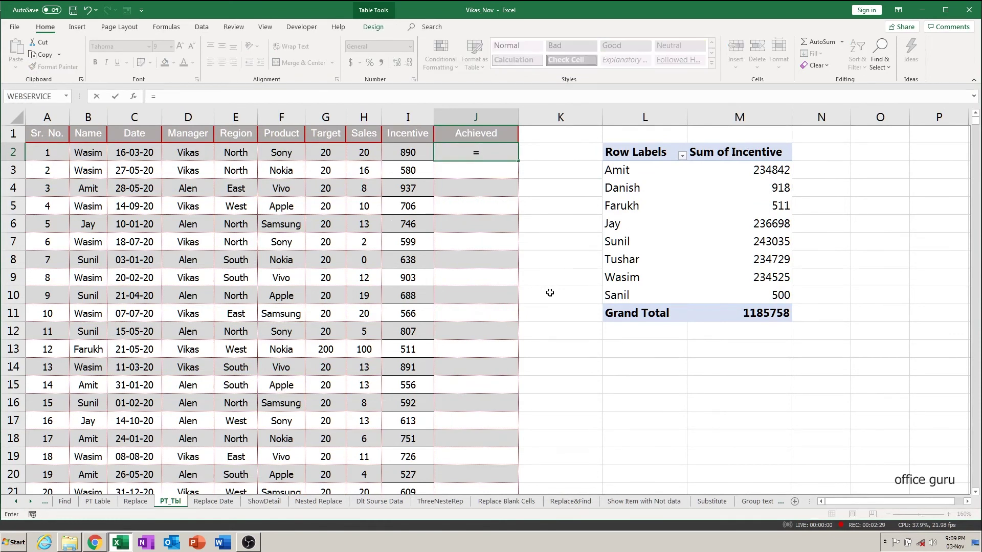
pyautogui.press('Left')
pyautogui.press('Left')
pyautogui.write('/')
pyautogui.press('Left')
pyautogui.press('Left')
pyautogui.press('Left')
pyautogui.press('Return')
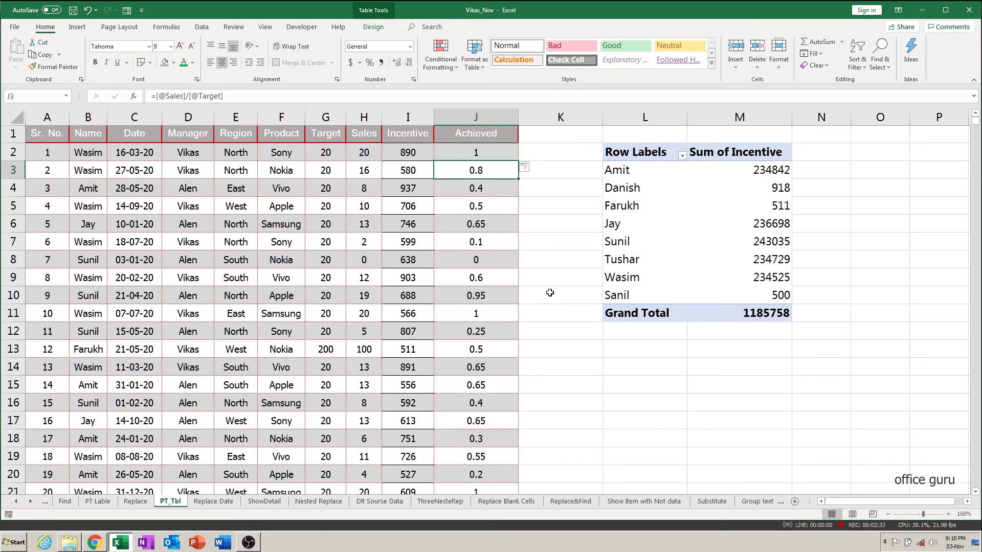
# Format all Achieved values as percentages
pyautogui.click(492, 157)
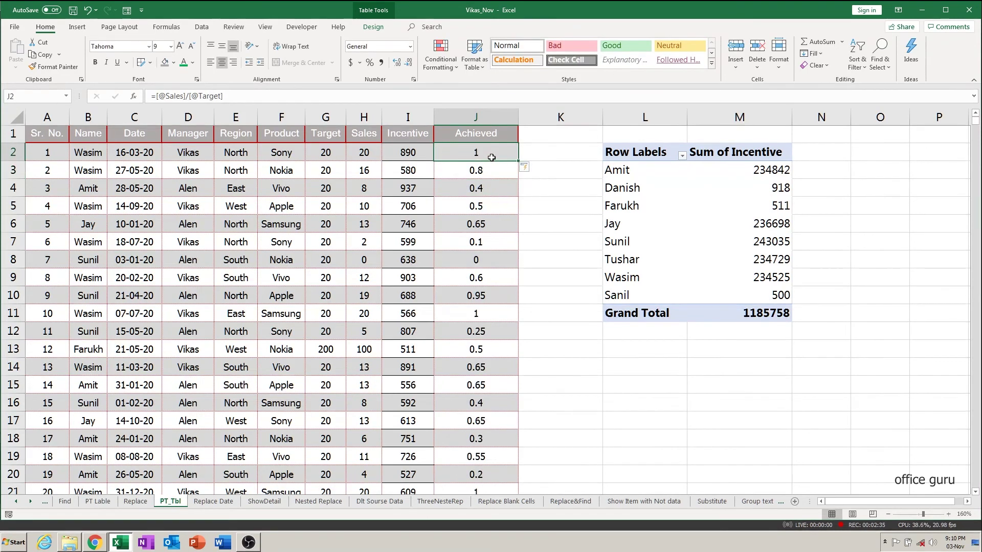
pyautogui.hotkey('ctrl', 'shift', 'Down')
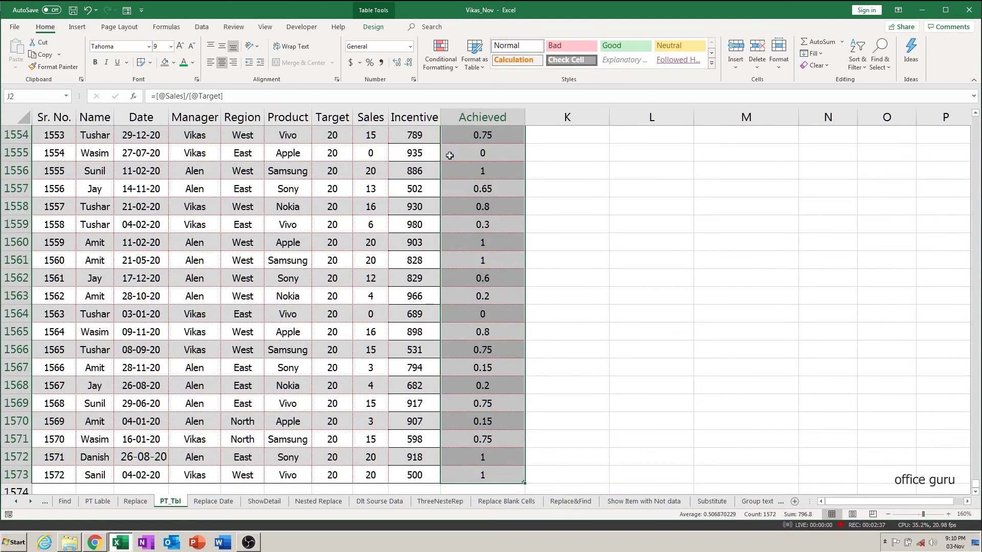
pyautogui.click(370, 63)
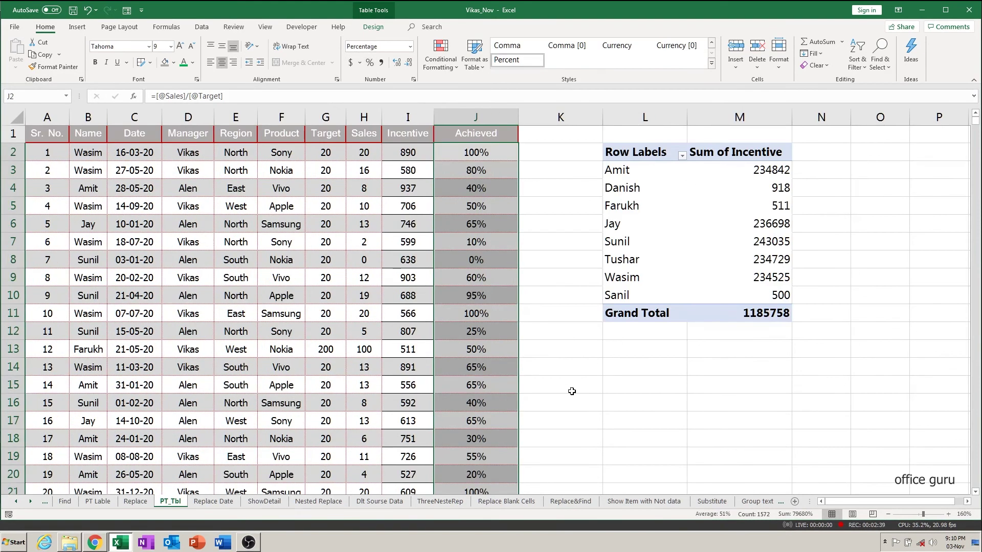
pyautogui.click(721, 245)
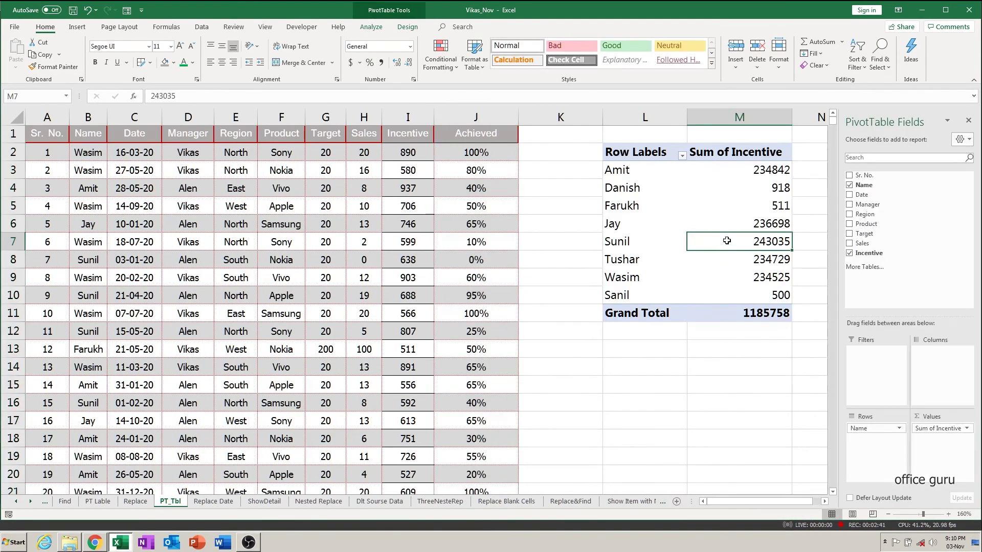
# Refresh the PivotTable and add Sum of Achieved to its values, totalling 796.8
pyautogui.rightClick(691, 229)
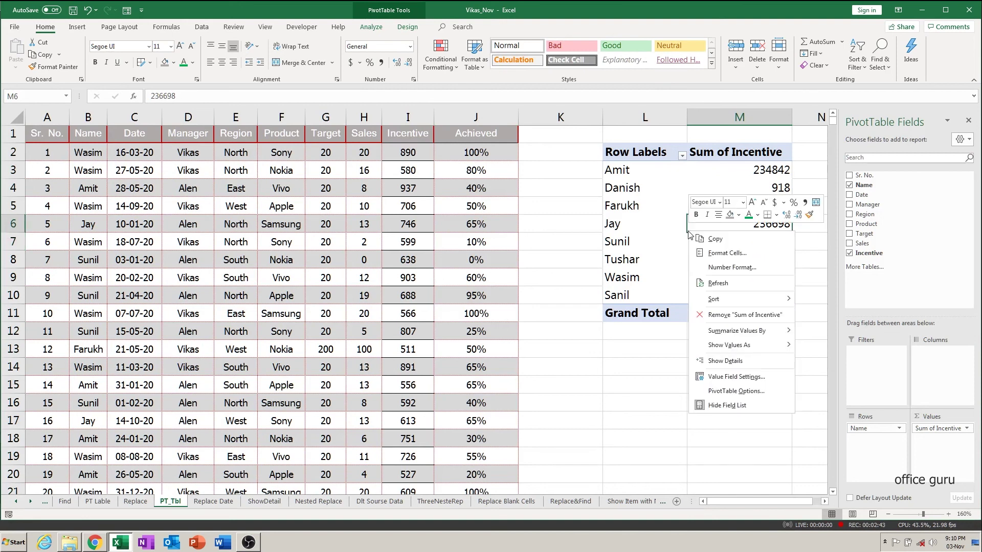
pyautogui.click(726, 283)
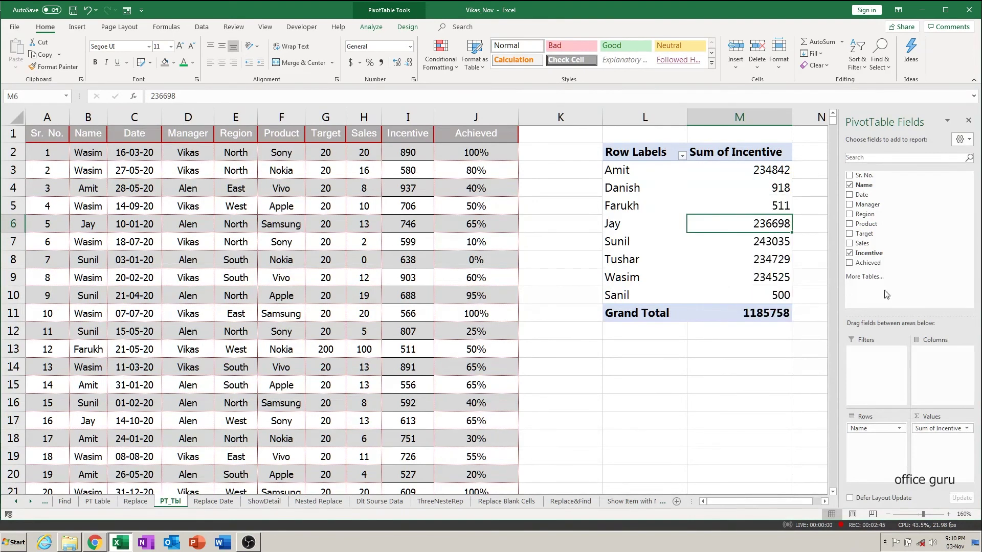
pyautogui.moveTo(874, 270); pyautogui.dragTo(947, 446)
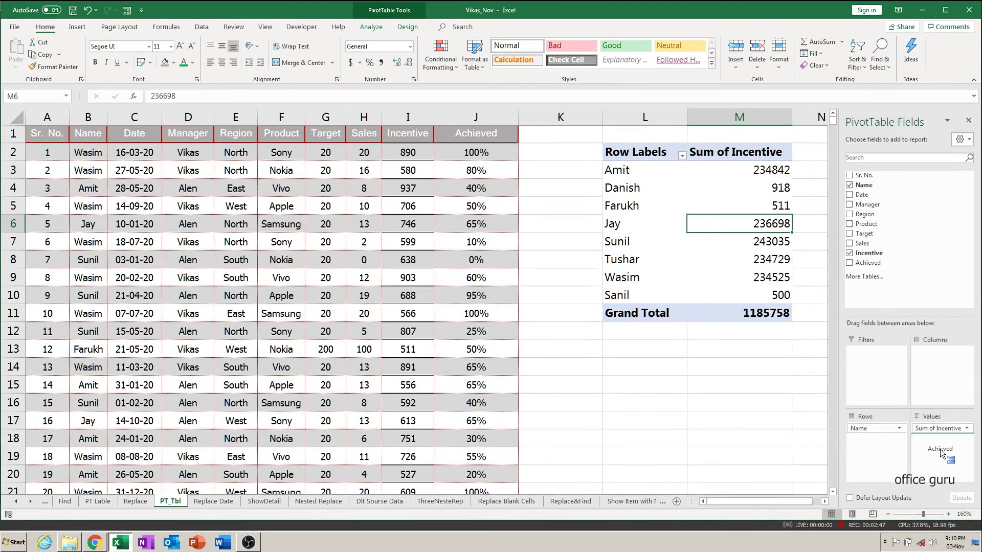
pyautogui.click(824, 502)
pyautogui.click(824, 501)
pyautogui.click(825, 501)
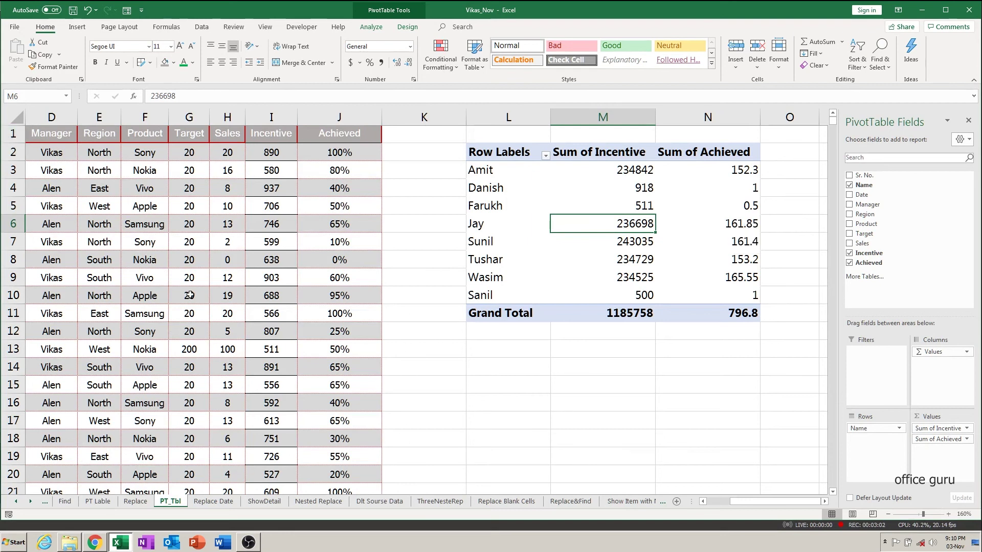
pyautogui.moveTo(602, 242)
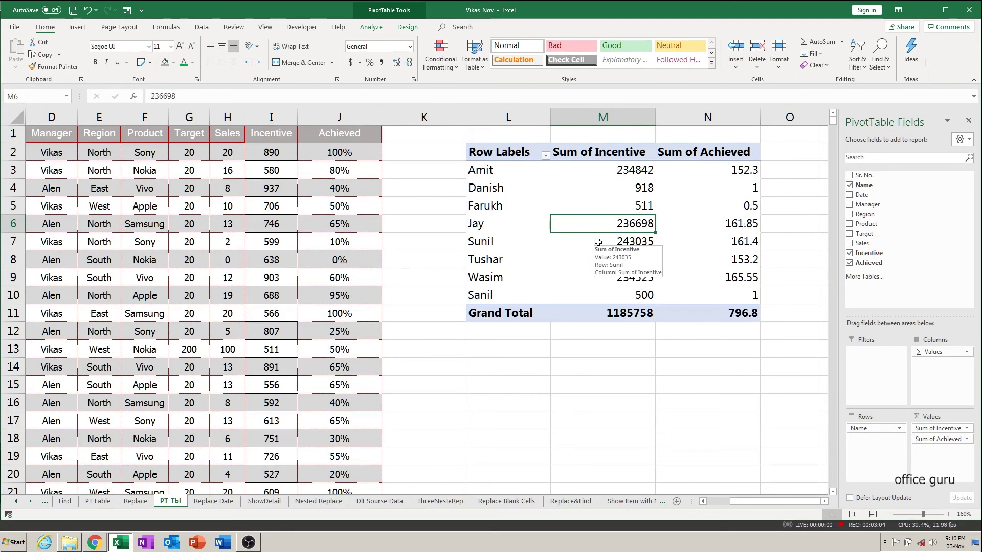
pyautogui.click(539, 348)
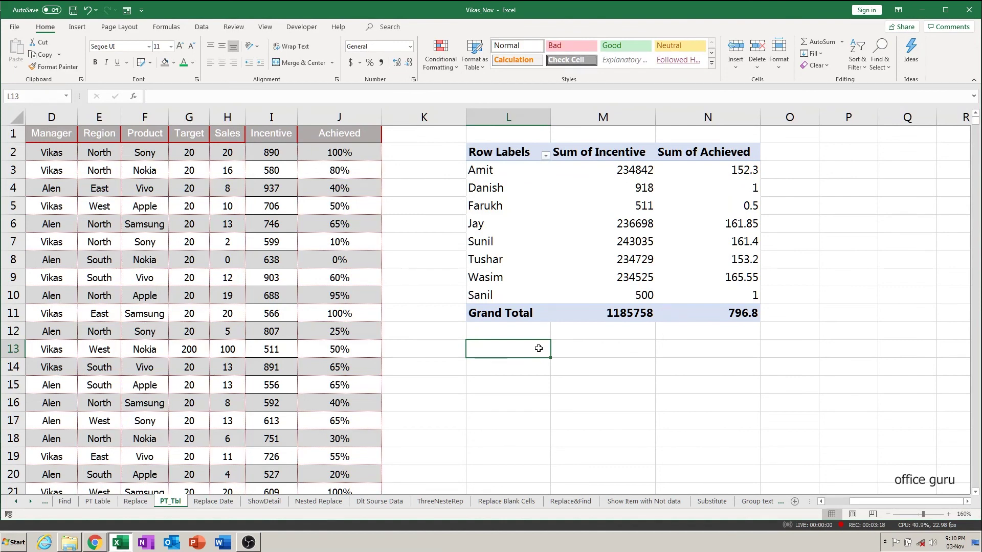
# Enter test values of 1 in rows below the table to confirm it expands automatically
pyautogui.press('Home')
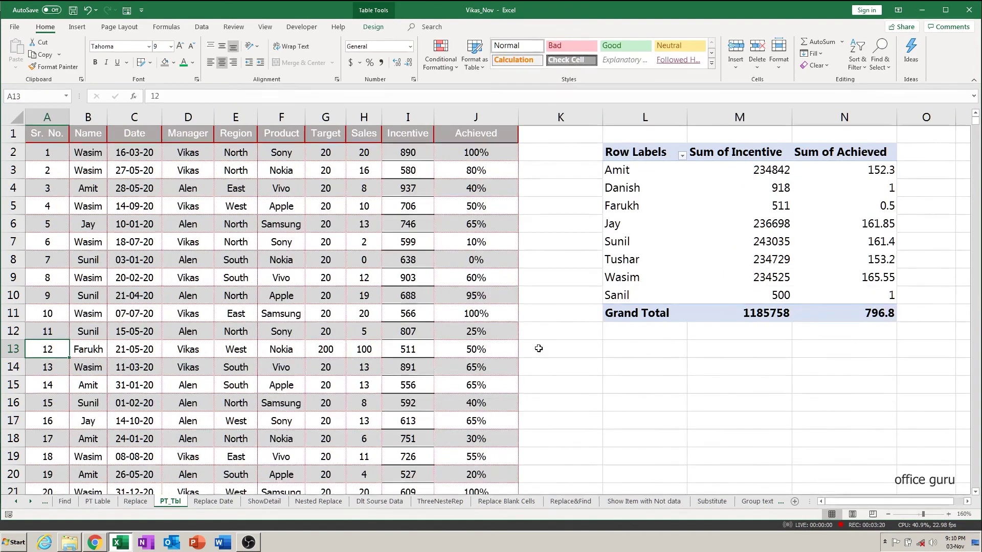
pyautogui.hotkey('ctrl', 'Down')
pyautogui.press('Down')
pyautogui.write('1')
pyautogui.press('Return')
pyautogui.write('1')
pyautogui.press('Return')
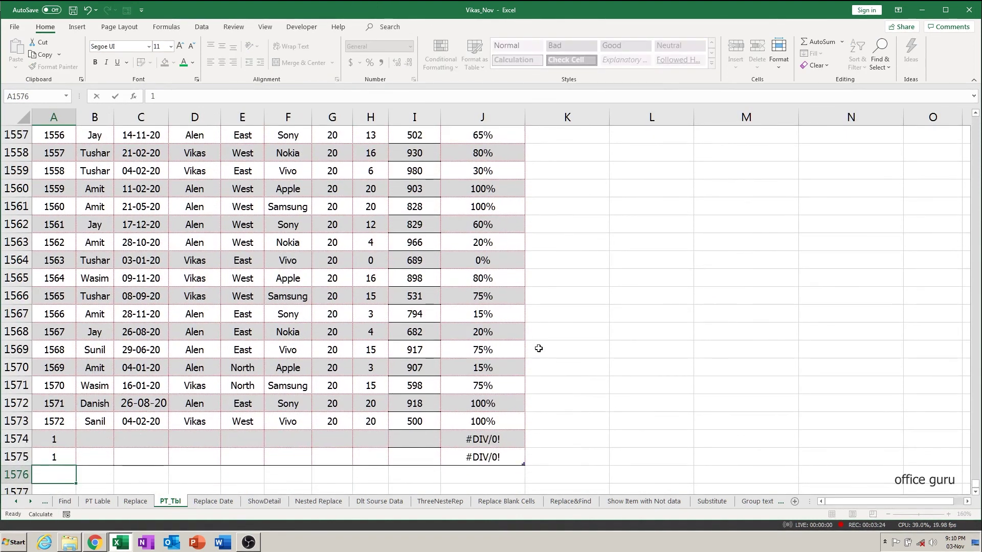
pyautogui.write('1')
pyautogui.press('Return')
pyautogui.write('1')
pyautogui.press('Return')
pyautogui.write('1')
pyautogui.press('Return')
pyautogui.write('1 1 1 1')
pyautogui.press('Up')
pyautogui.press('Up')
pyautogui.press('Up')
pyautogui.press('Up')
pyautogui.press('Up')
pyautogui.press('Up')
pyautogui.press('Up')
pyautogui.press('Up')
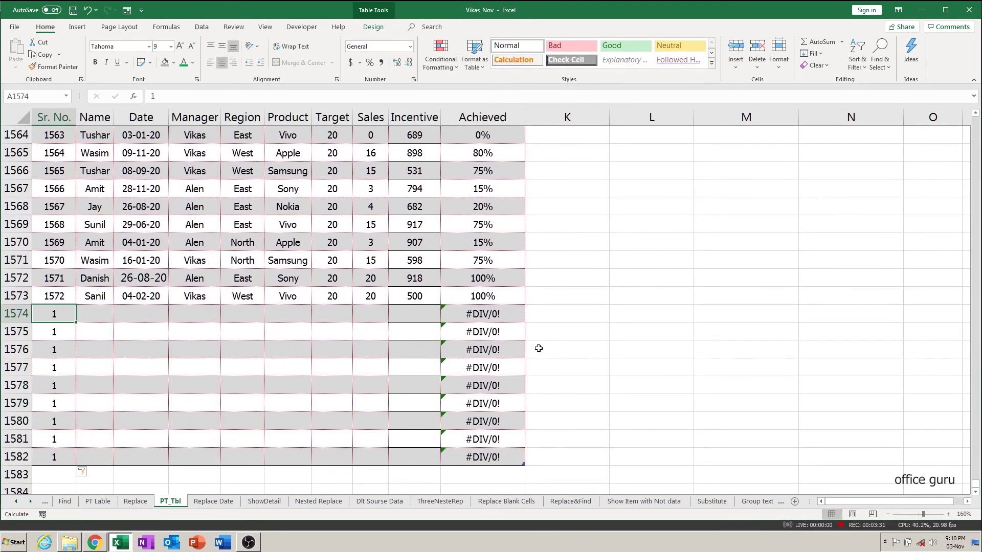
# Clear the test entries below the data and return to the top of the sheet
pyautogui.hotkey('ctrl', 'shift', 'End')
pyautogui.press('Delete')
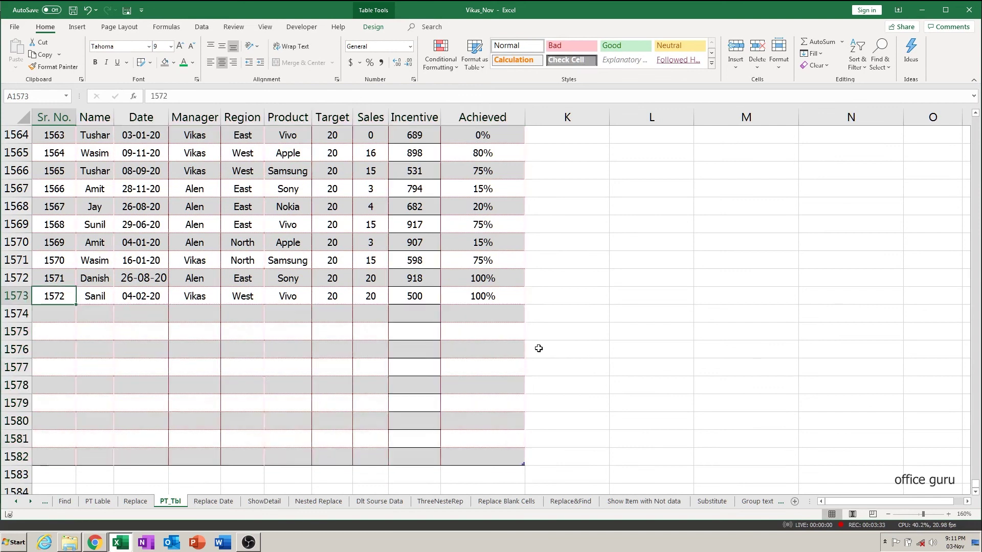
pyautogui.hotkey('ctrl', 'Home')
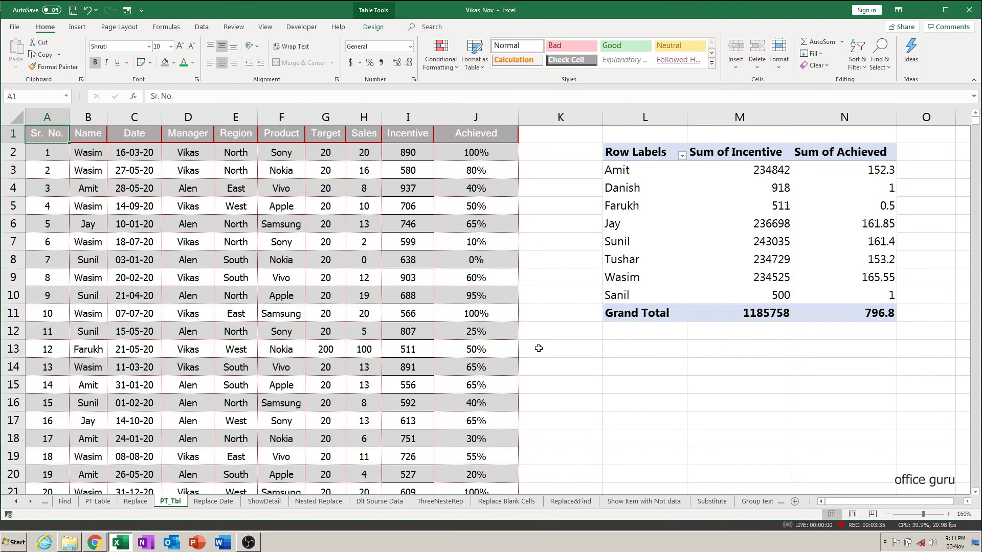